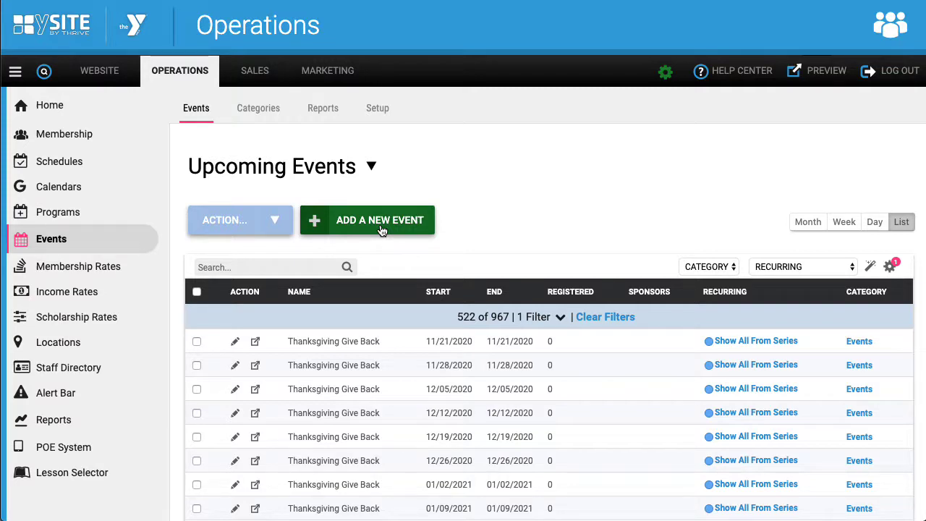
- Create and save a new event named "5K Race"
{"action": "left_click", "coordinate": [381, 227]}
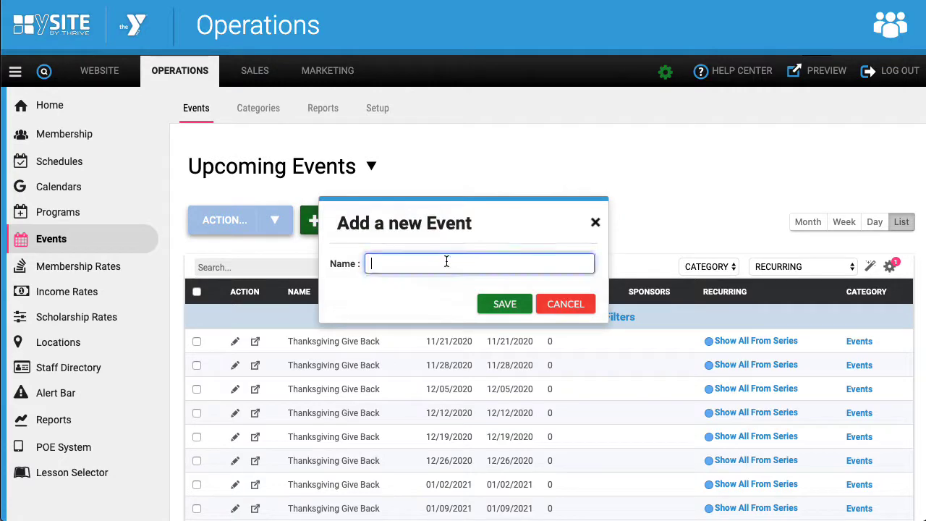
{"action": "left_click", "coordinate": [447, 263]}
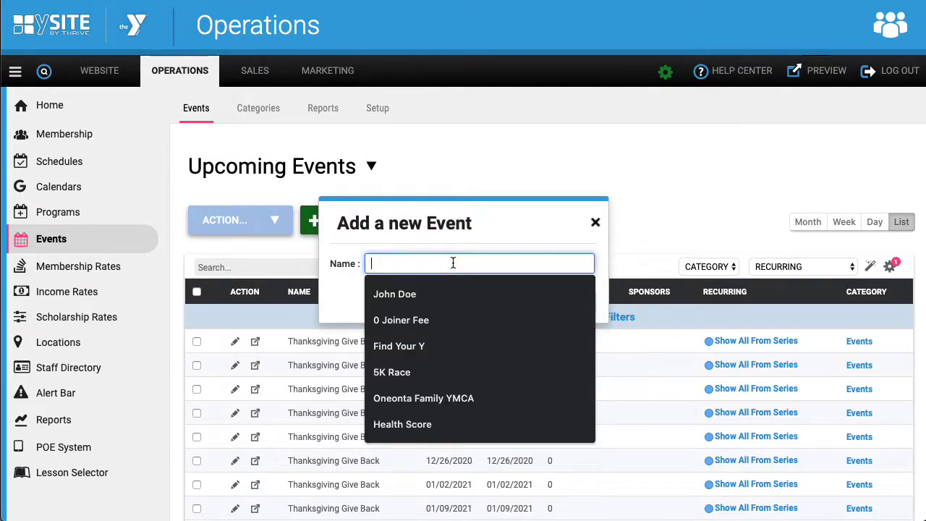
{"action": "type", "text": "5K"}
{"action": "key", "text": "Down"}
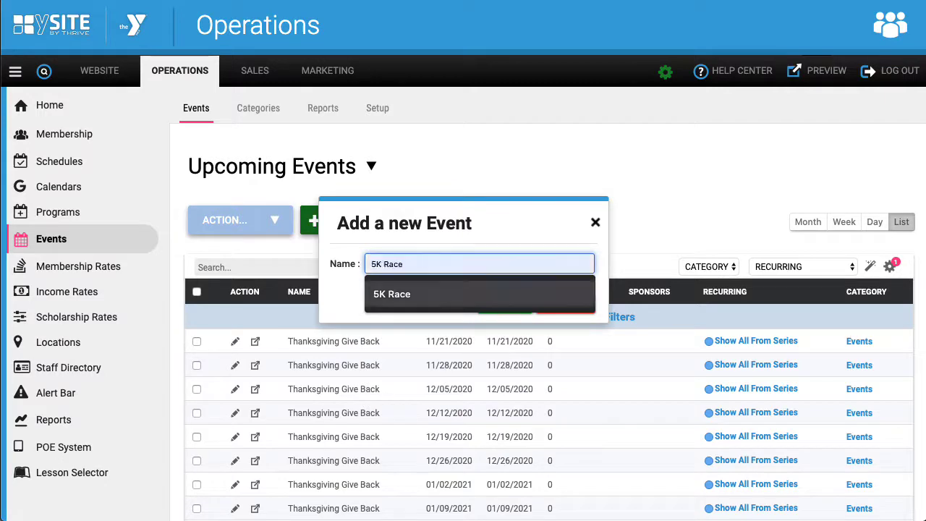
{"action": "key", "text": "Return"}
{"action": "left_click", "coordinate": [499, 306]}
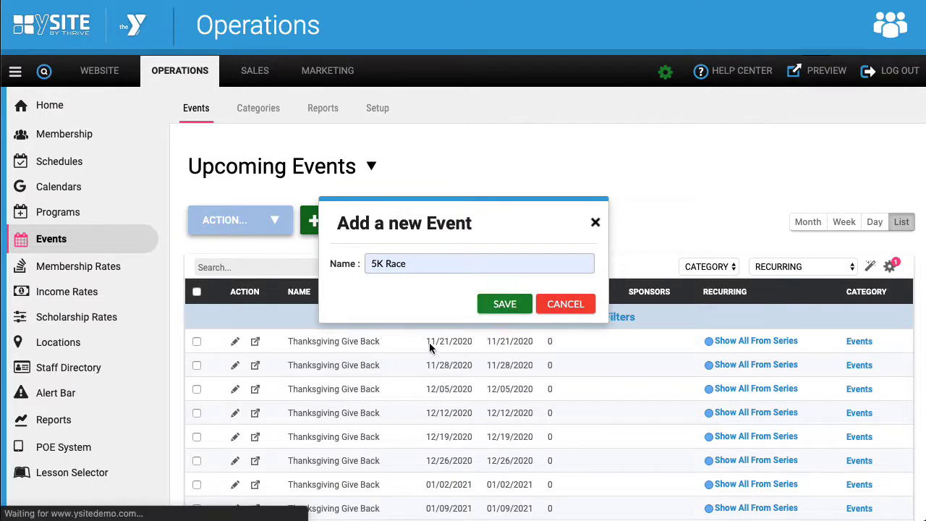
- Set the event's category to Events and its start date to 05/27/2020
{"action": "left_click", "coordinate": [307, 246]}
{"action": "left_click", "coordinate": [307, 293]}
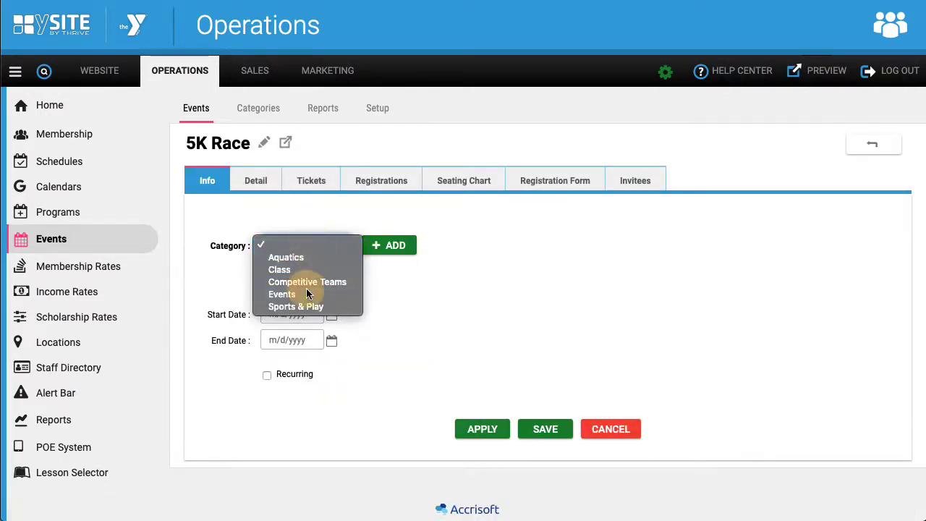
{"action": "left_click", "coordinate": [293, 314]}
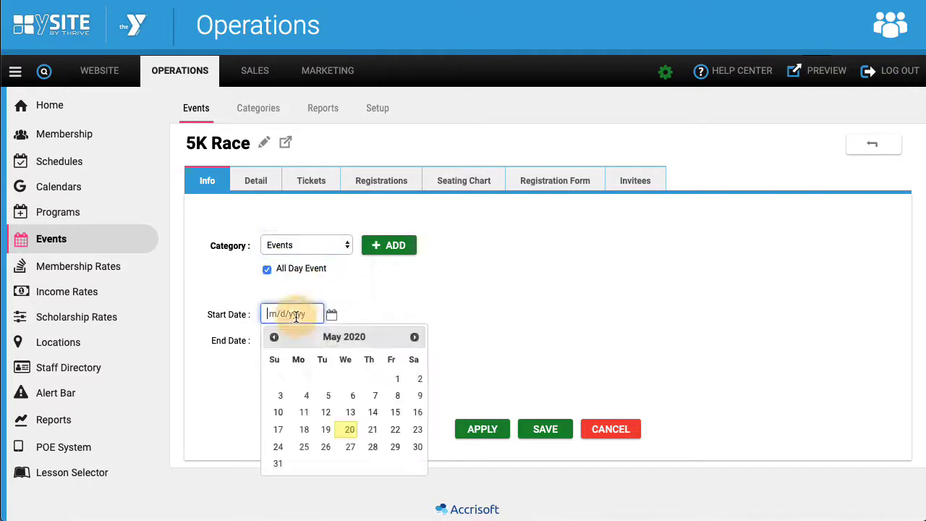
{"action": "left_click", "coordinate": [350, 446]}
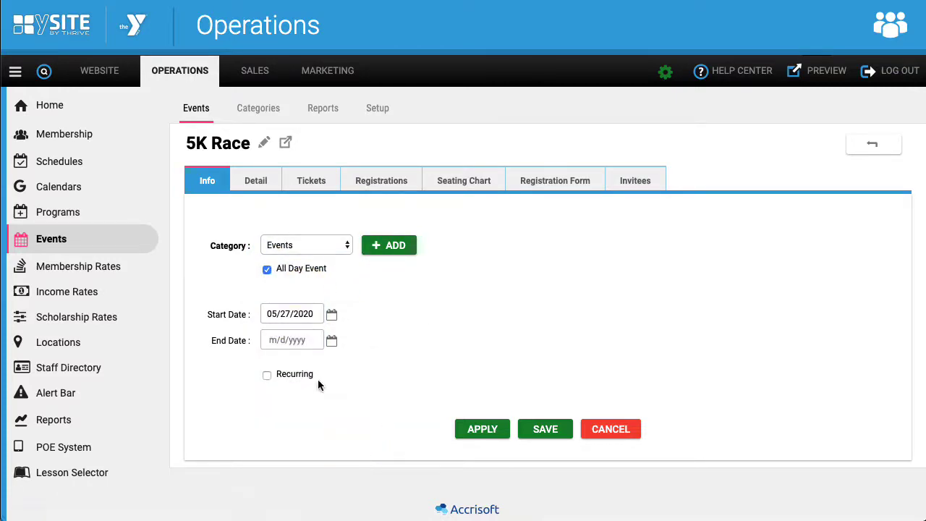
- Turn off the all-day setting, set the event's time from 9:00 am to 11:00 am, and apply the changes
{"action": "left_click", "coordinate": [293, 269]}
{"action": "left_click", "coordinate": [288, 300]}
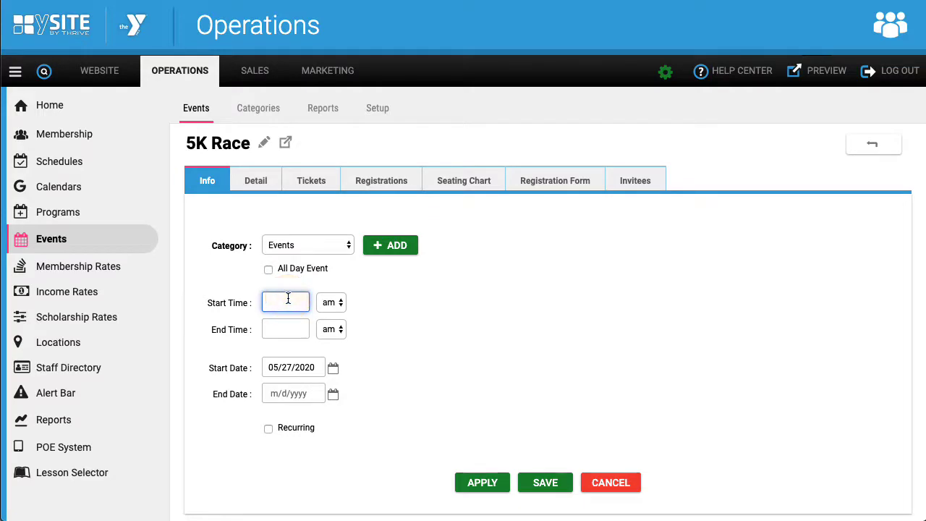
{"action": "type", "text": "9:00"}
{"action": "key", "text": "Tab"}
{"action": "key", "text": "Tab"}
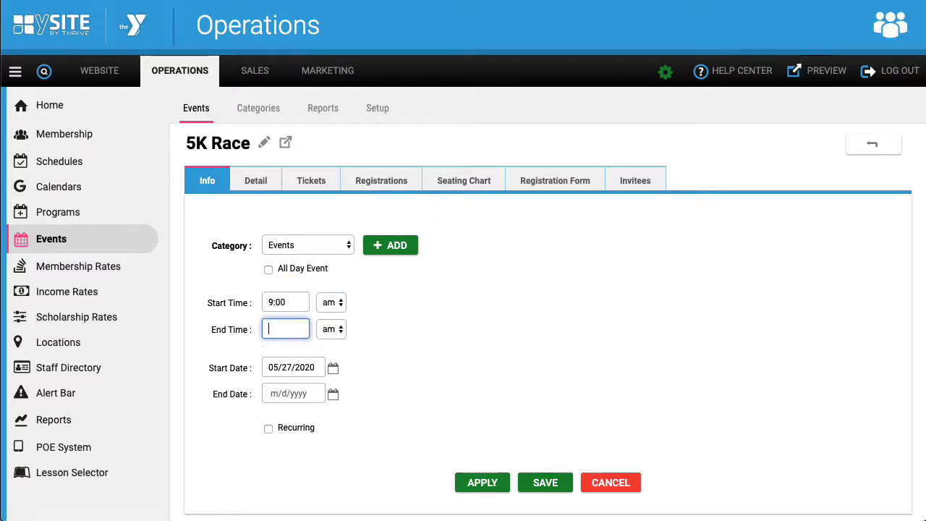
{"action": "type", "text": "11:00"}
{"action": "left_click", "coordinate": [489, 484]}
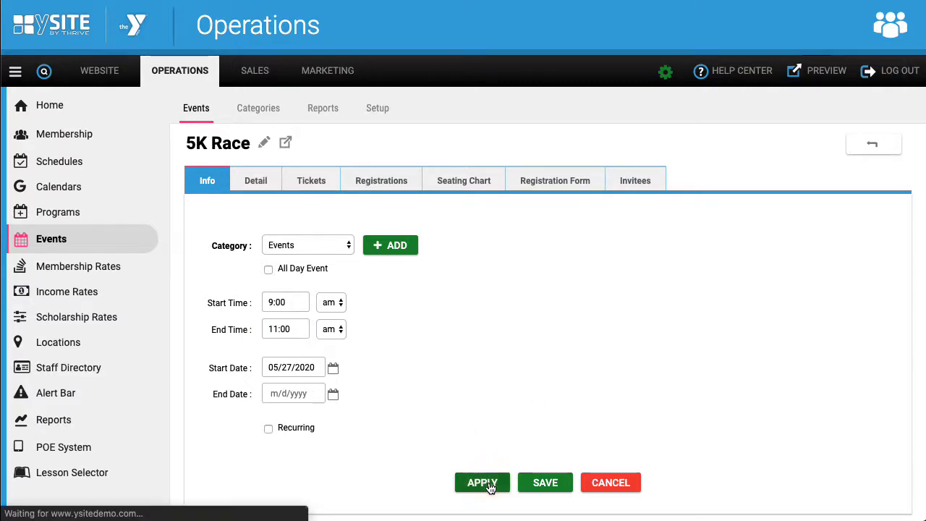
- Open the ticket types of the 5K Race event
{"action": "left_click", "coordinate": [313, 209]}
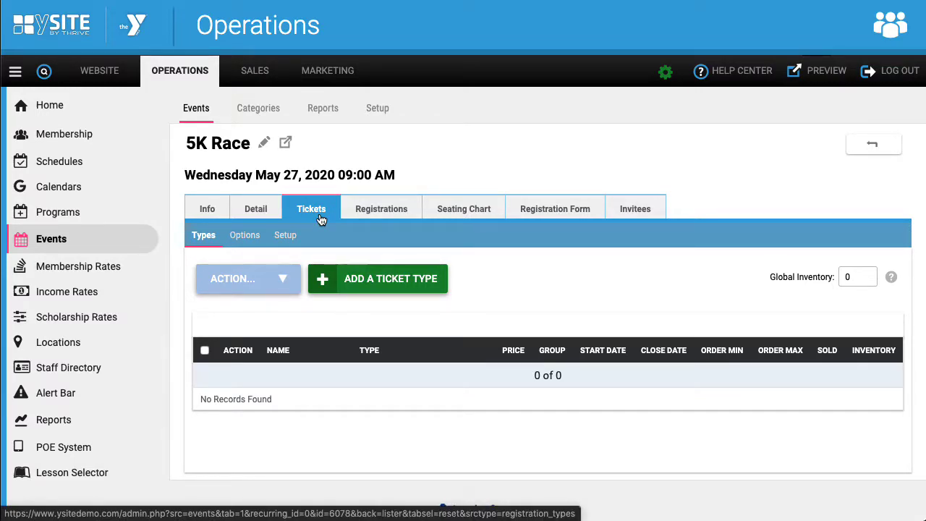
- Start a new ticket type with "Adult - 5K" as both its name and description
{"action": "left_click", "coordinate": [381, 279]}
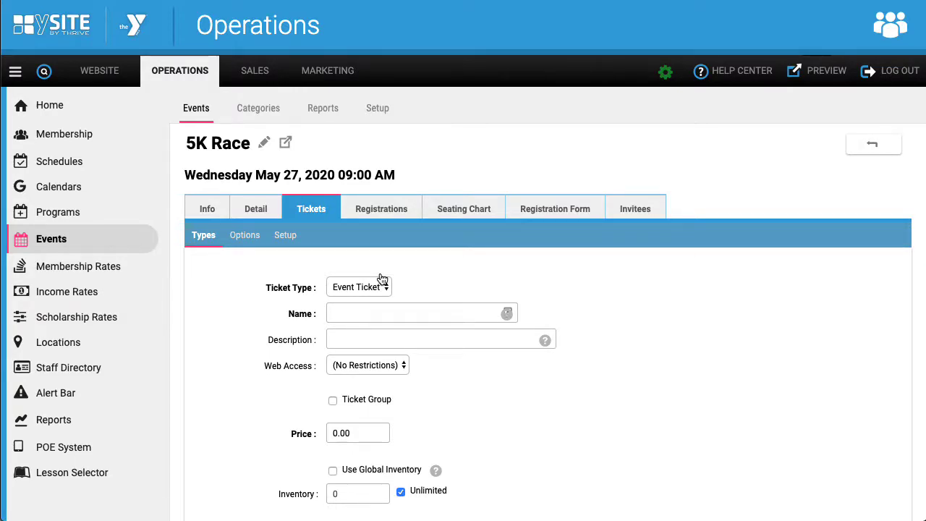
{"action": "left_click", "coordinate": [379, 311]}
{"action": "type", "text": "Adult "}
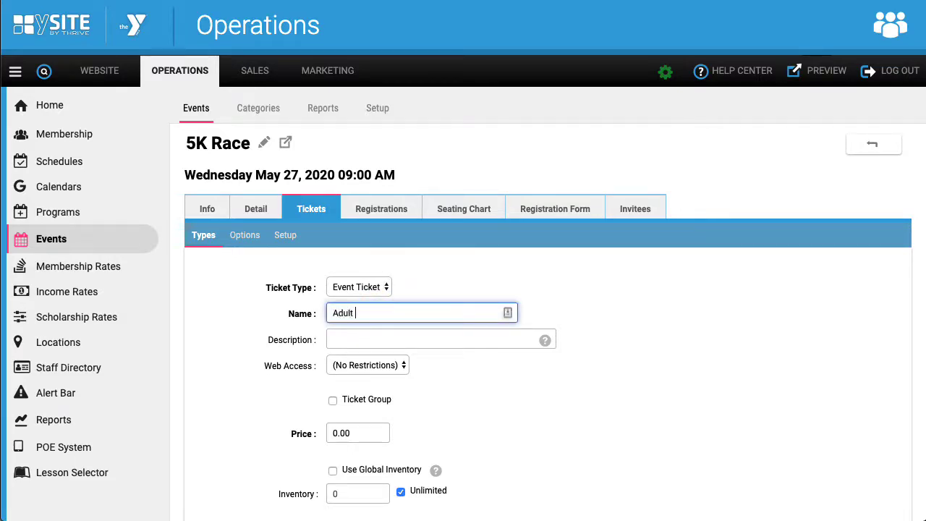
{"action": "type", "text": "- 5K"}
{"action": "left_click", "coordinate": [383, 335]}
{"action": "type", "text": "Adult - 5K"}
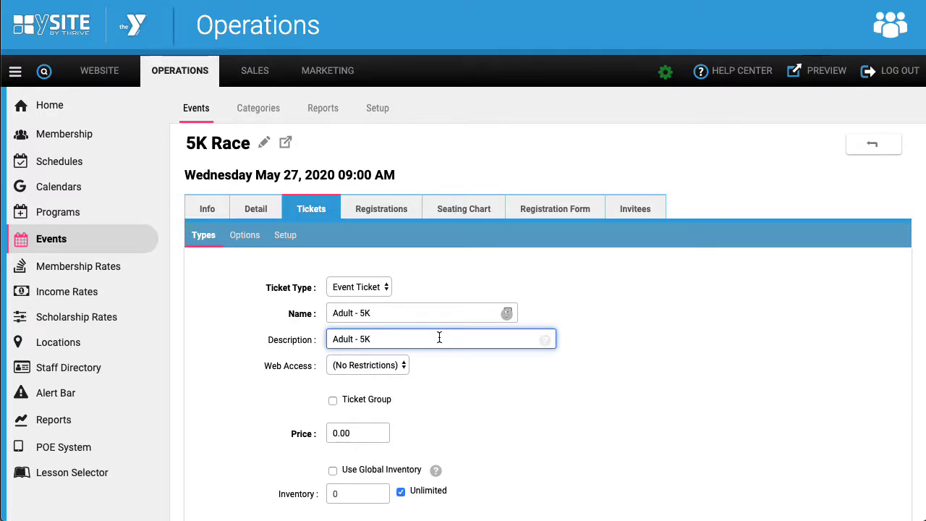
{"action": "left_click", "coordinate": [433, 312]}
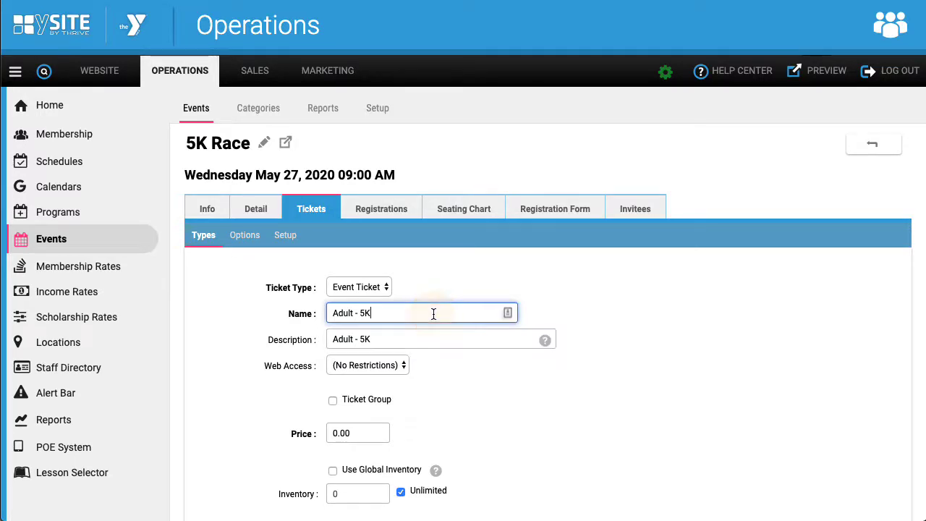
{"action": "left_click", "coordinate": [434, 334]}
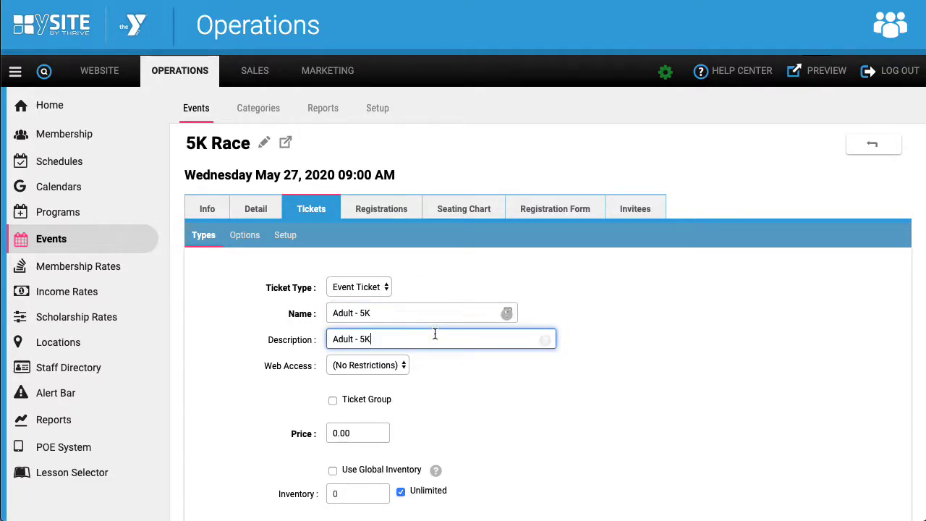
- Review the Web Access choices for the ticket and keep (No Restrictions)
{"action": "scroll", "coordinate": [435, 333], "scroll_direction": "down", "scroll_amount": 3}
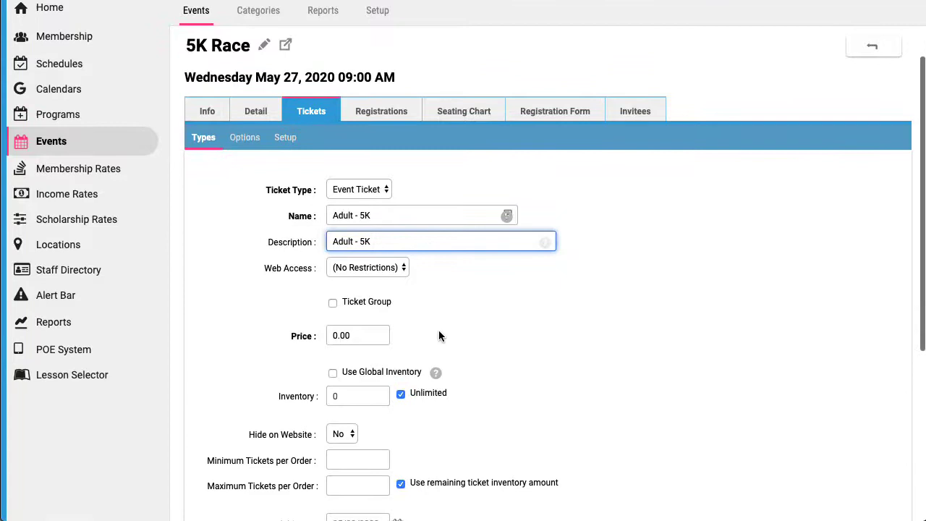
{"action": "left_click", "coordinate": [388, 267]}
{"action": "left_click", "coordinate": [442, 266]}
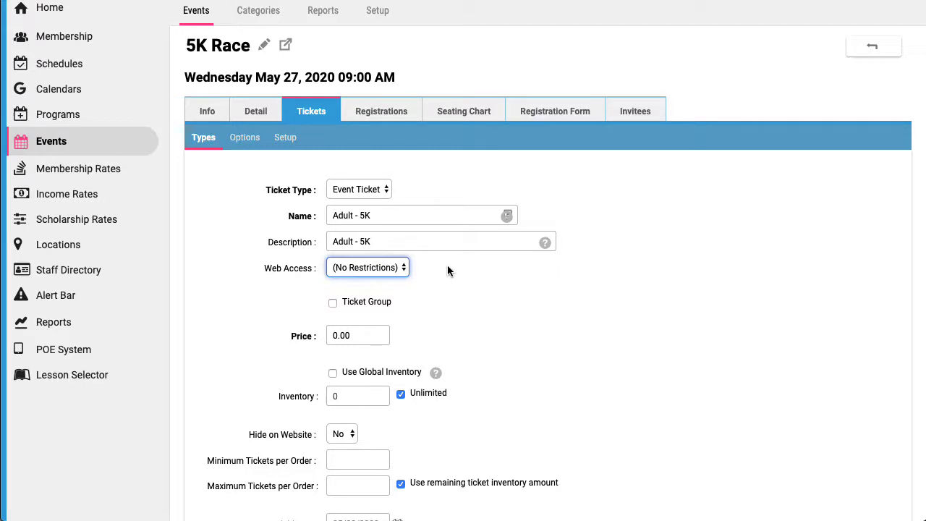
{"action": "left_click", "coordinate": [391, 266]}
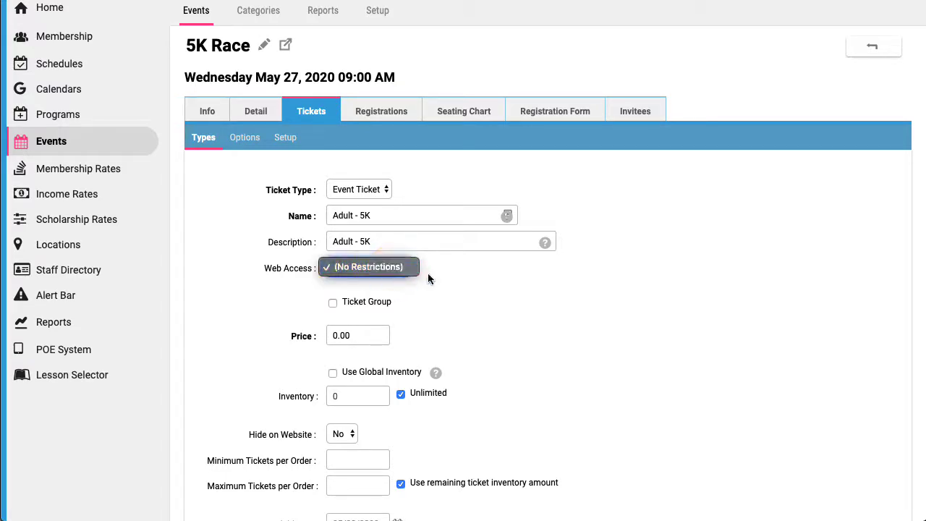
{"action": "left_click", "coordinate": [412, 274]}
{"action": "left_click", "coordinate": [365, 267]}
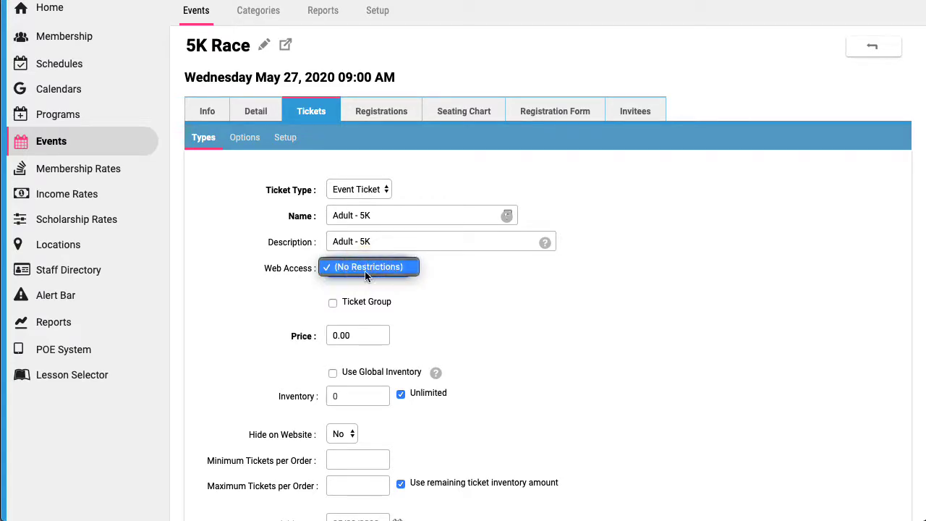
{"action": "left_click", "coordinate": [362, 267]}
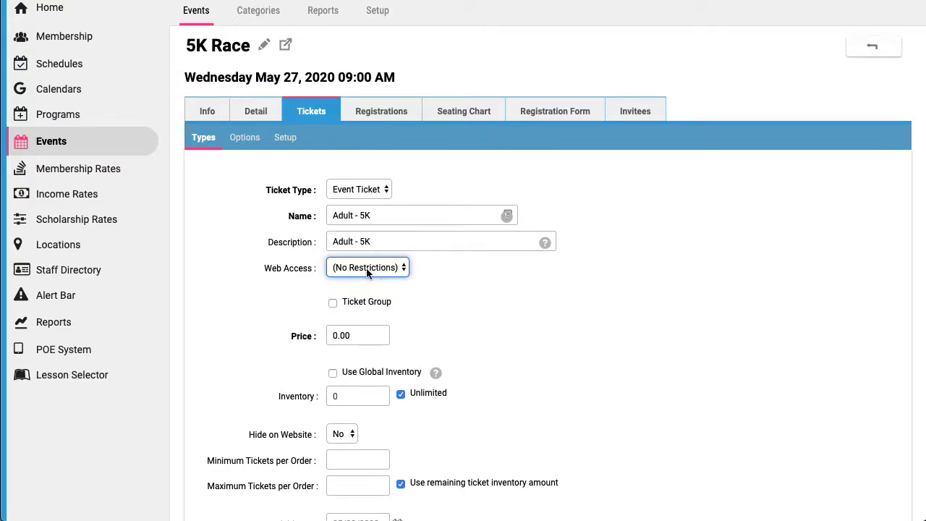
- Set the ticket's price to 10.00
{"action": "scroll", "coordinate": [426, 317], "scroll_direction": "down", "scroll_amount": 1}
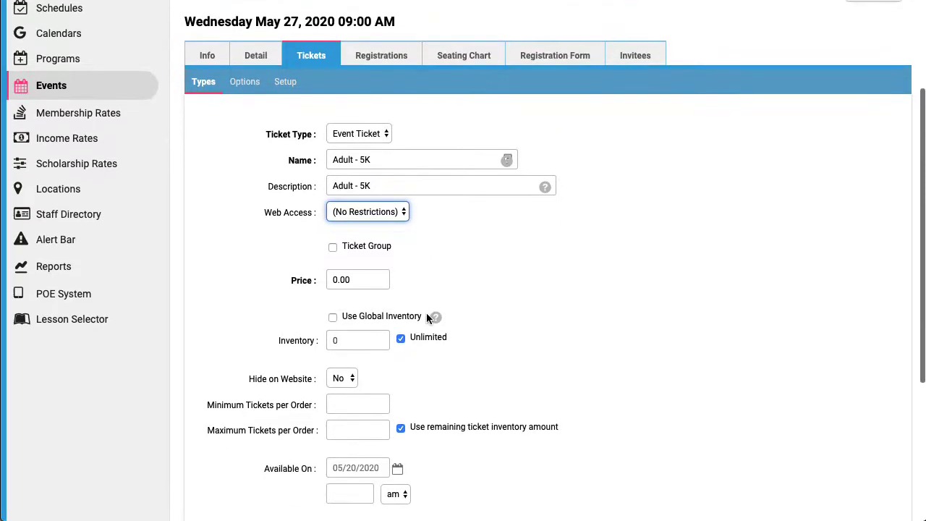
{"action": "scroll", "coordinate": [427, 319], "scroll_direction": "down", "scroll_amount": 1}
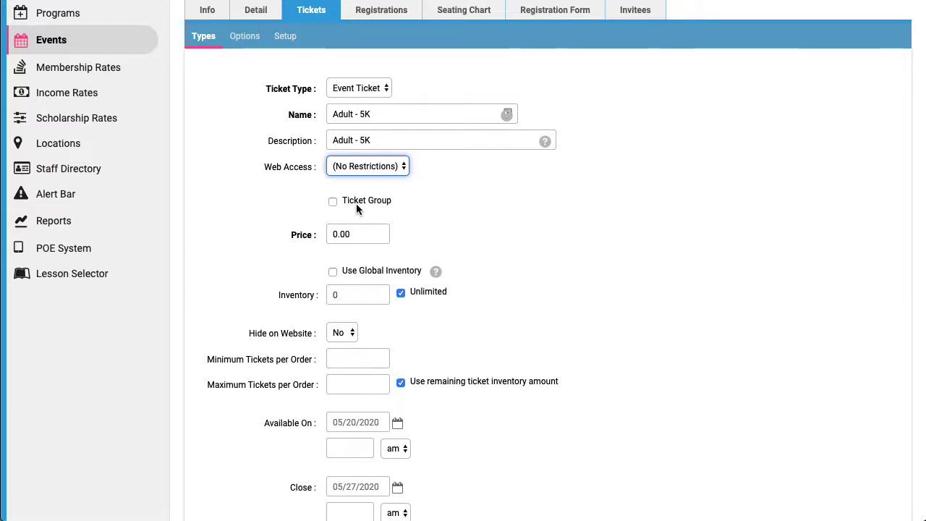
{"action": "left_click", "coordinate": [332, 236]}
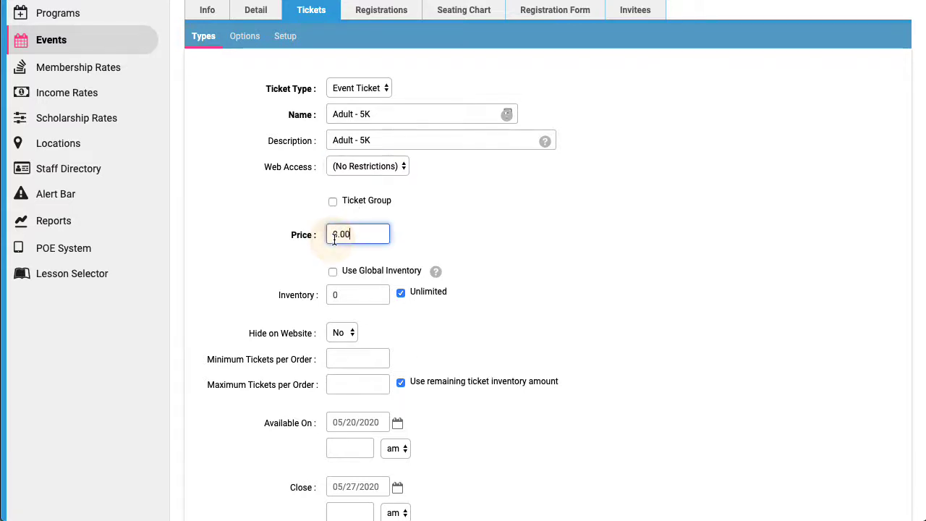
{"action": "type", "text": "1"}
{"action": "left_click", "coordinate": [411, 240]}
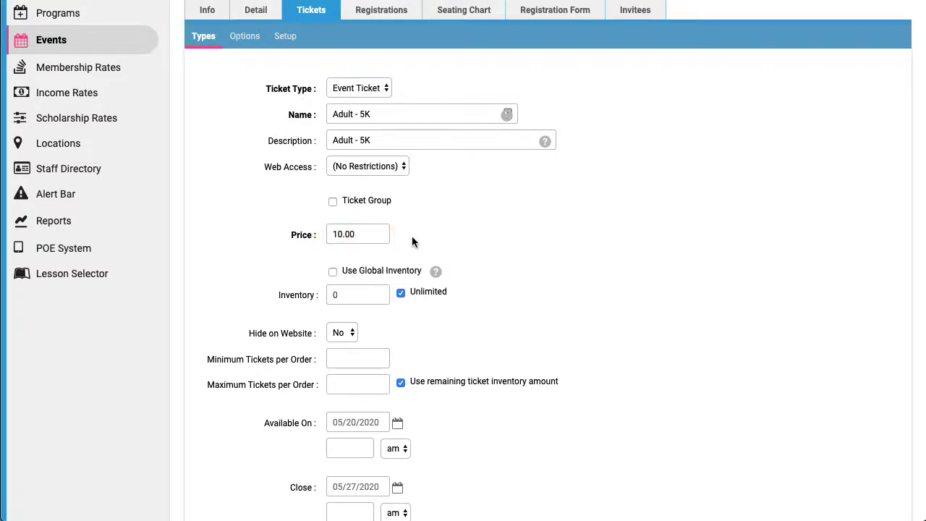
- Try a limited ticket inventory of 100, then clear it and restore the Unlimited option
{"action": "scroll", "coordinate": [463, 297], "scroll_direction": "down", "scroll_amount": 1}
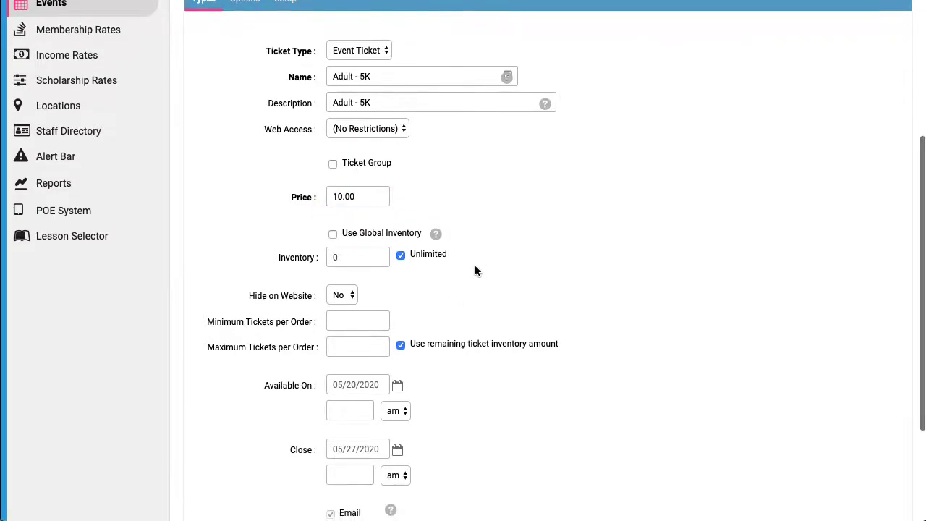
{"action": "left_click", "coordinate": [400, 255]}
{"action": "left_click", "coordinate": [373, 260]}
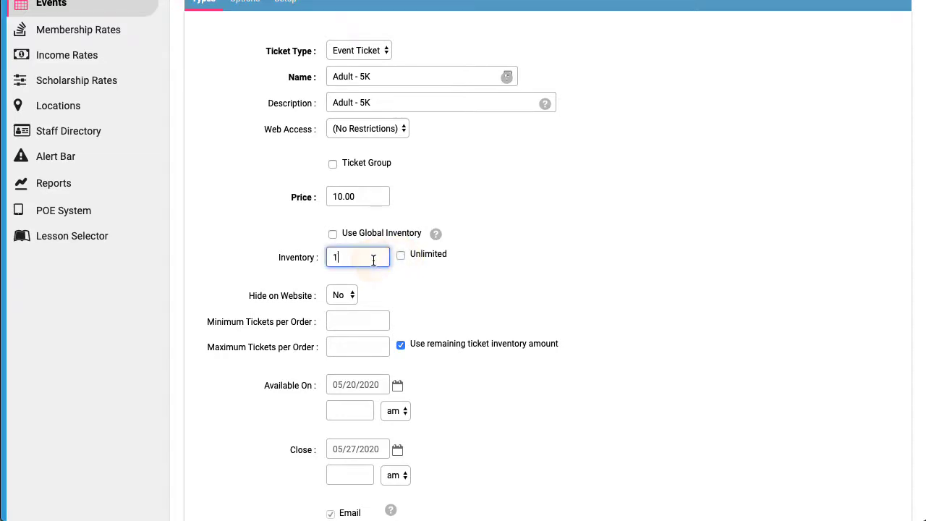
{"action": "type", "text": "00"}
{"action": "double_click", "coordinate": [369, 260]}
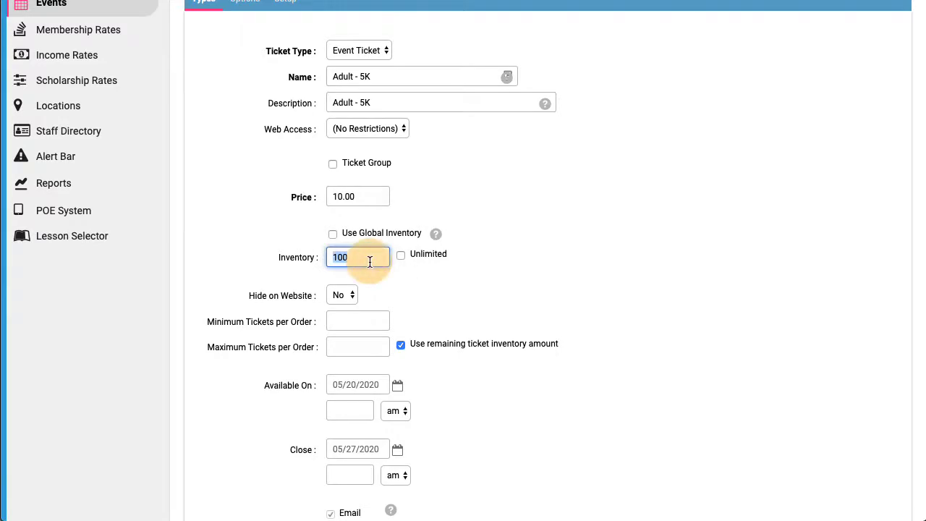
{"action": "key", "text": "BackSpace"}
{"action": "left_click", "coordinate": [402, 257]}
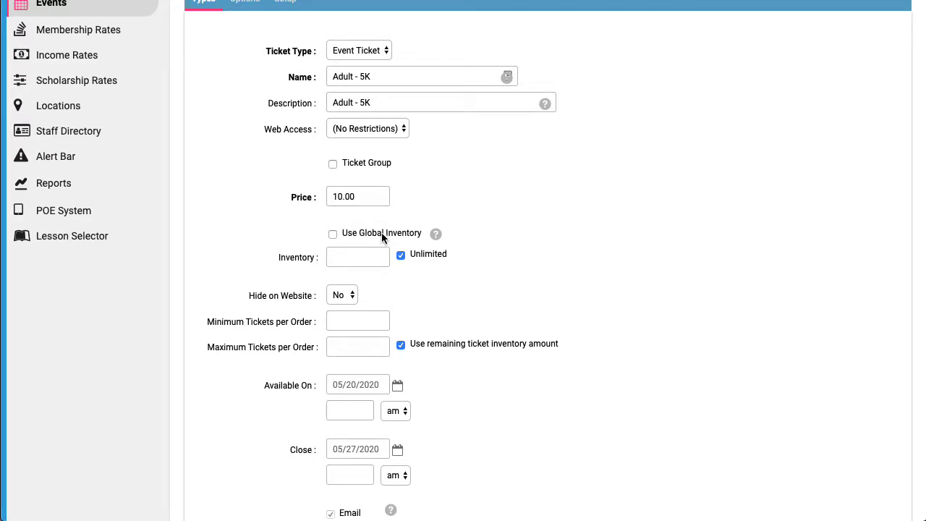
- Try the Use Global Inventory option for the ticket, then cancel the ticket type without saving
{"action": "left_click", "coordinate": [384, 232]}
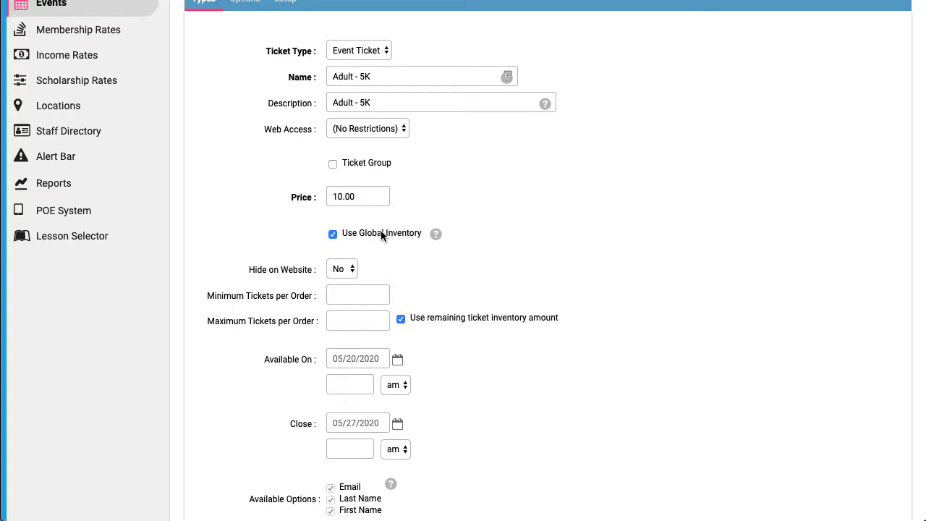
{"action": "scroll", "coordinate": [384, 242], "scroll_direction": "down", "scroll_amount": 3}
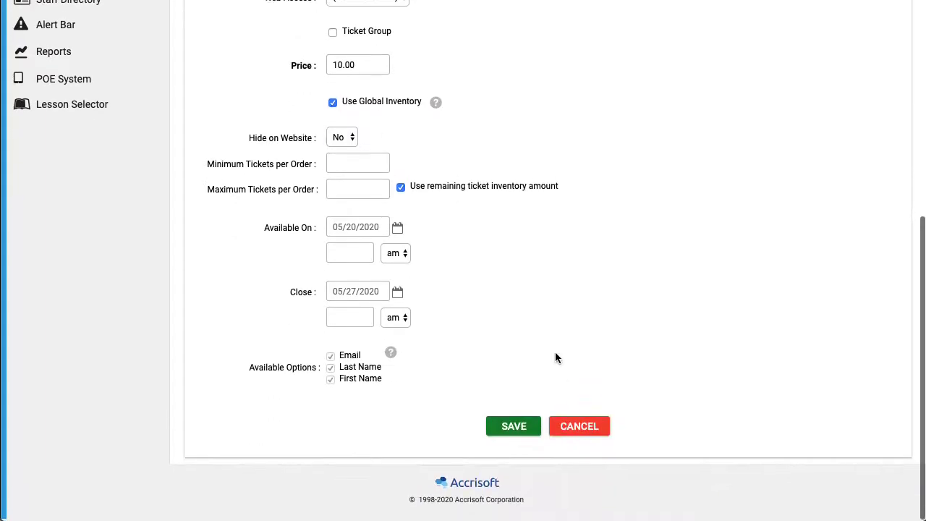
{"action": "left_click", "coordinate": [599, 436]}
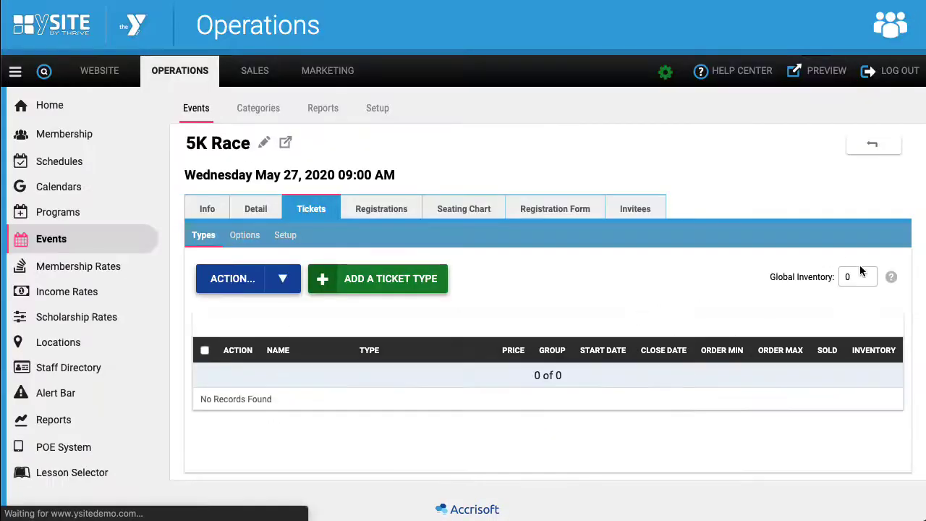
- Set the event's global ticket inventory to 200
{"action": "left_click", "coordinate": [855, 279]}
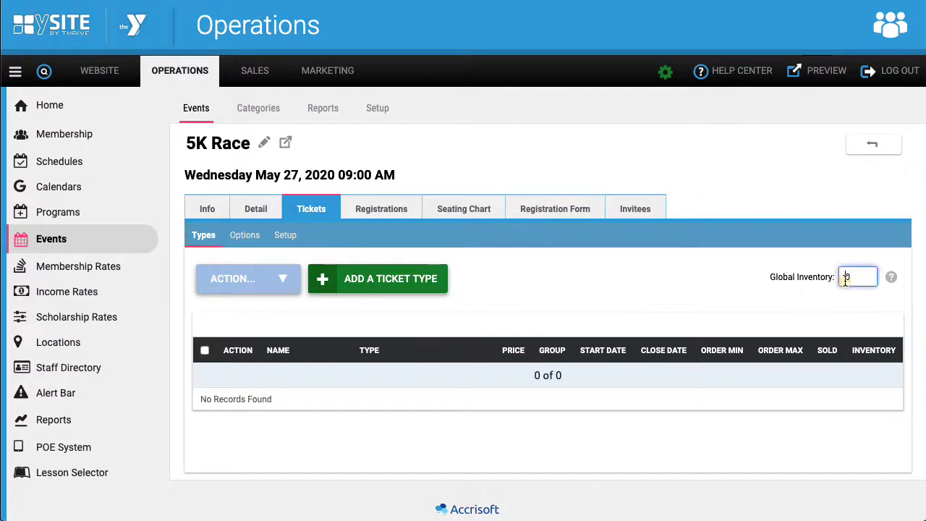
{"action": "type", "text": "200"}
{"action": "left_click", "coordinate": [707, 308]}
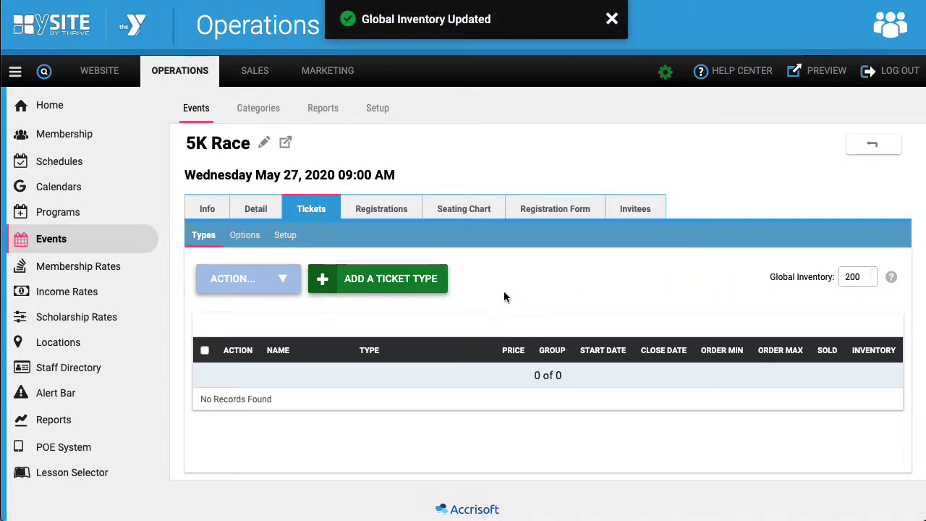
- Add a new event ticket type named "Adult - 5K" with the description "Adult - 5K"
{"action": "left_click", "coordinate": [365, 289]}
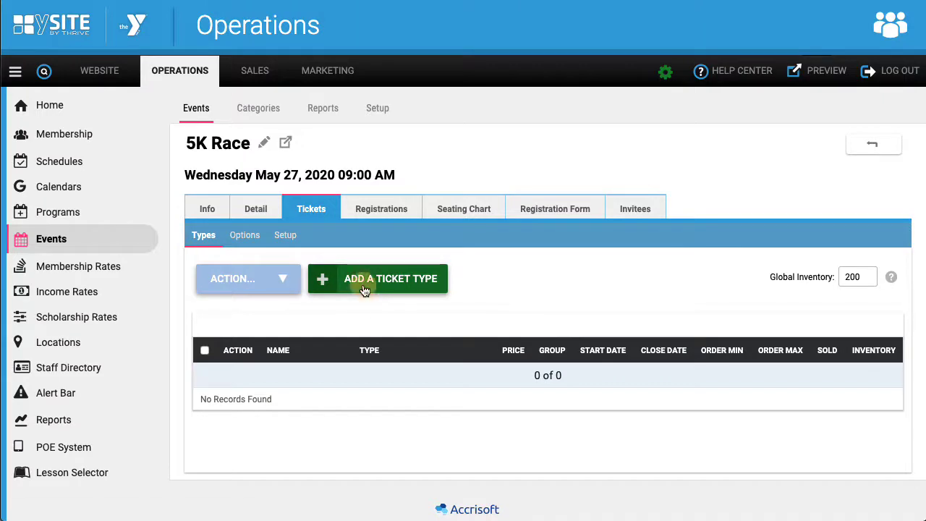
{"action": "left_click", "coordinate": [363, 314]}
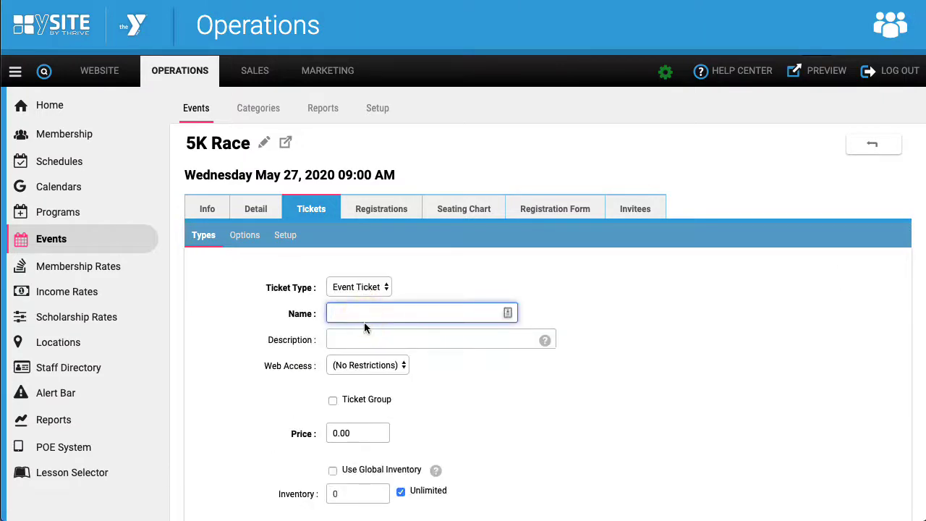
{"action": "type", "text": "Adult - 5K"}
{"action": "left_click", "coordinate": [462, 339]}
- Set the Adult - 5K ticket's price to 10.00 and make it use the global inventory
{"action": "scroll", "coordinate": [462, 339], "scroll_direction": "down", "scroll_amount": 2}
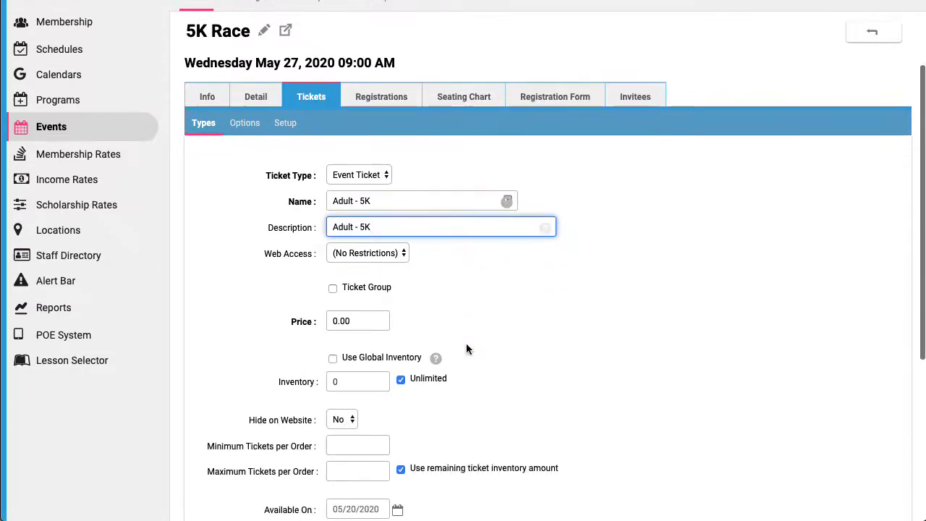
{"action": "left_click", "coordinate": [333, 321]}
{"action": "type", "text": "1"}
{"action": "key", "text": "BackSpace"}
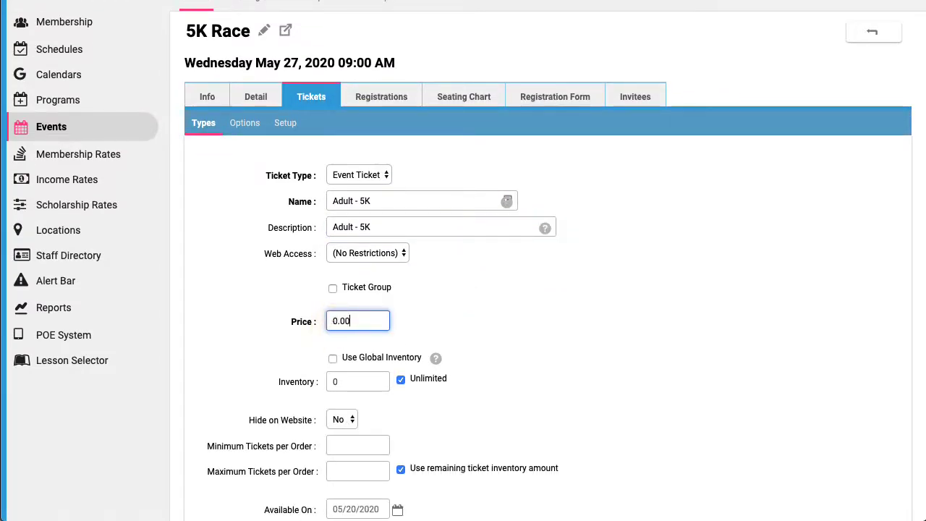
{"action": "left_click", "coordinate": [334, 322]}
{"action": "type", "text": "1"}
{"action": "left_click", "coordinate": [382, 358]}
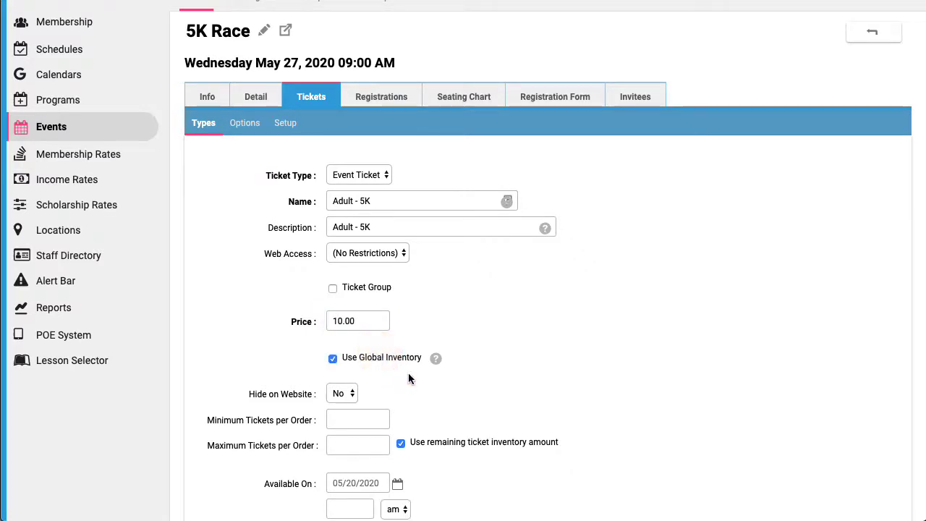
- Try hiding the ticket on the website, then set Hide on Website back to No
{"action": "scroll", "coordinate": [583, 422], "scroll_direction": "down", "scroll_amount": 3}
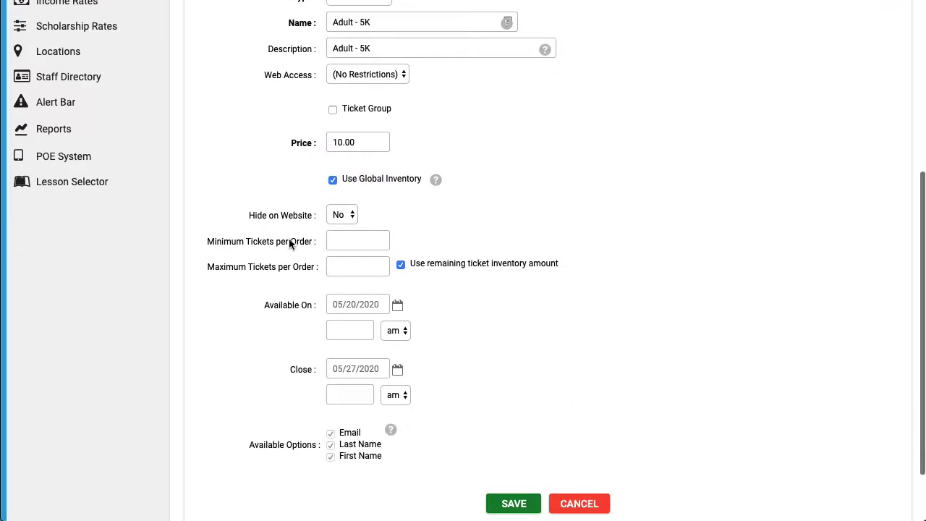
{"action": "left_click", "coordinate": [340, 216]}
{"action": "left_click", "coordinate": [340, 227]}
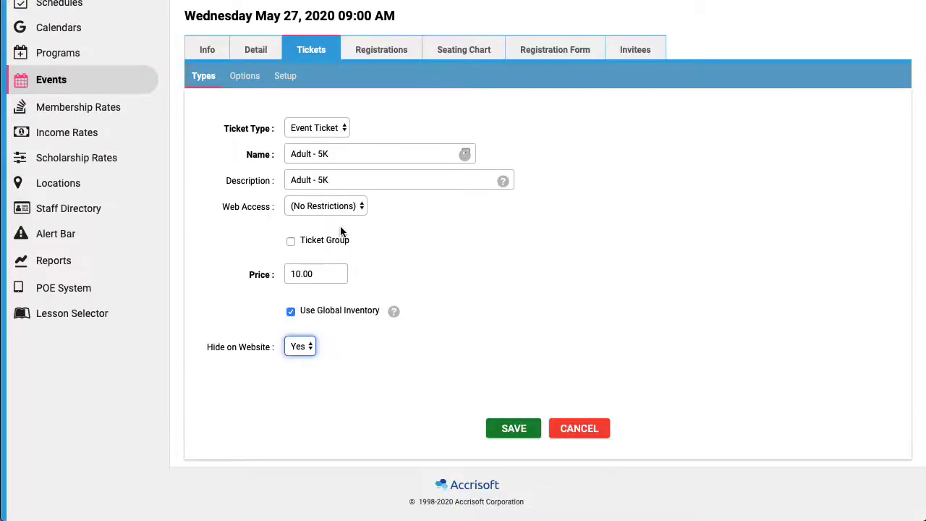
{"action": "left_click", "coordinate": [300, 349]}
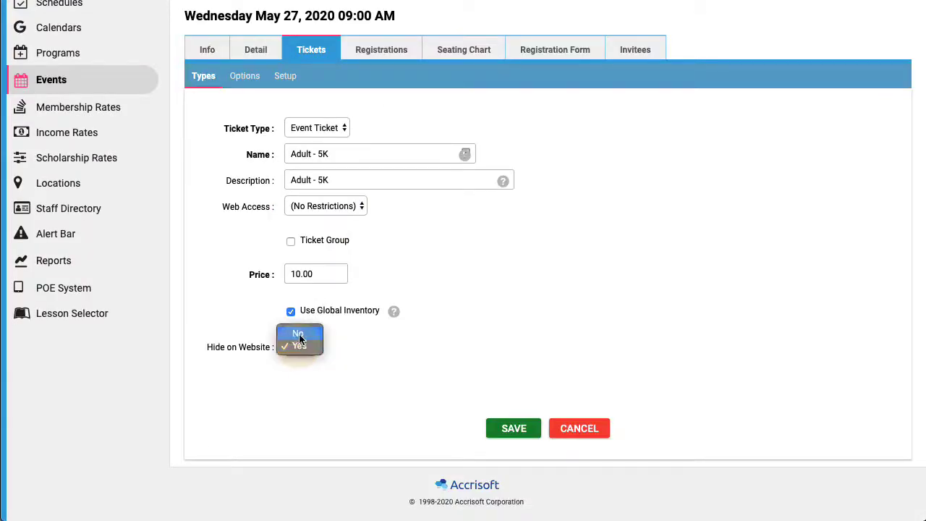
{"action": "left_click", "coordinate": [299, 337]}
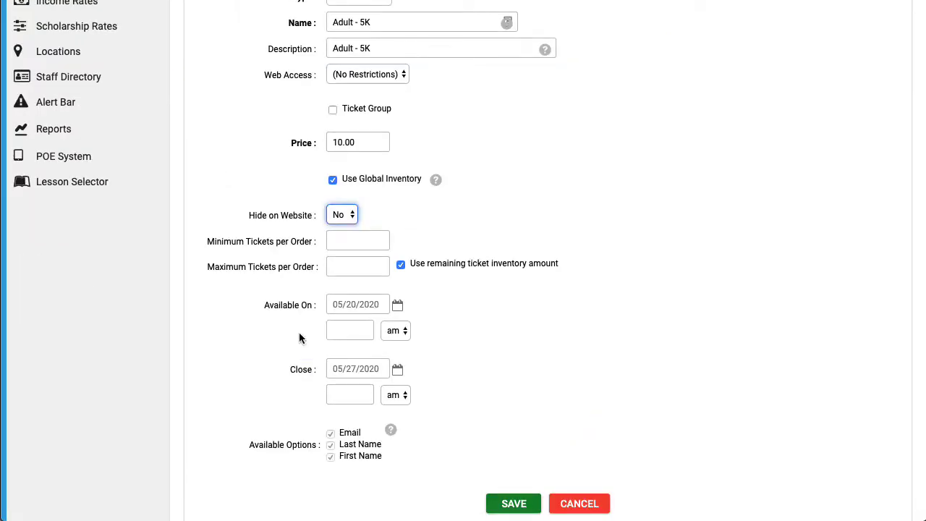
- Try a maximum of 10 tickets per order instead of the remaining inventory amount, then clear the maximum
{"action": "left_click", "coordinate": [433, 264]}
{"action": "left_click", "coordinate": [344, 267]}
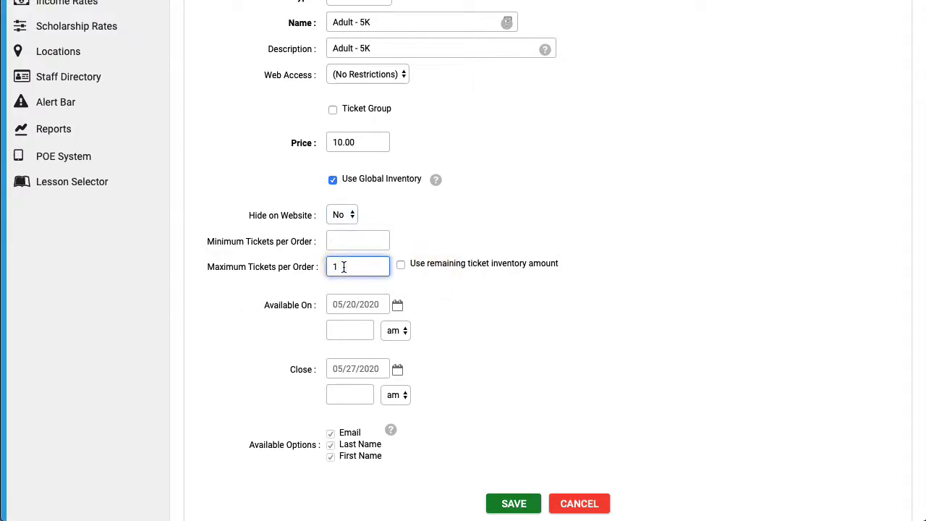
{"action": "type", "text": "0"}
{"action": "left_click", "coordinate": [354, 240]}
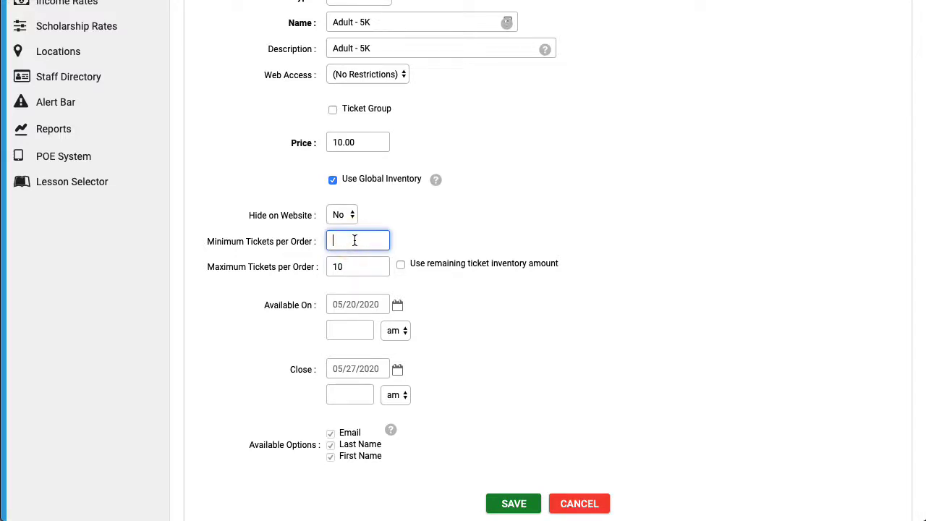
{"action": "left_click", "coordinate": [352, 264]}
{"action": "double_click", "coordinate": [352, 265]}
{"action": "key", "text": "BackSpace"}
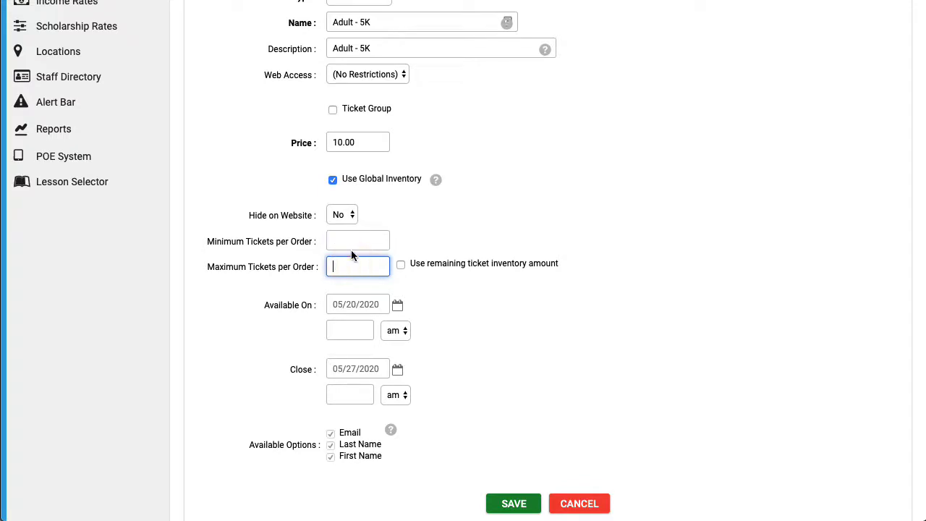
- Try a minimum of 2 and maximum of 10 tickets per order, then clear both and restore the remaining inventory option
{"action": "left_click", "coordinate": [352, 246]}
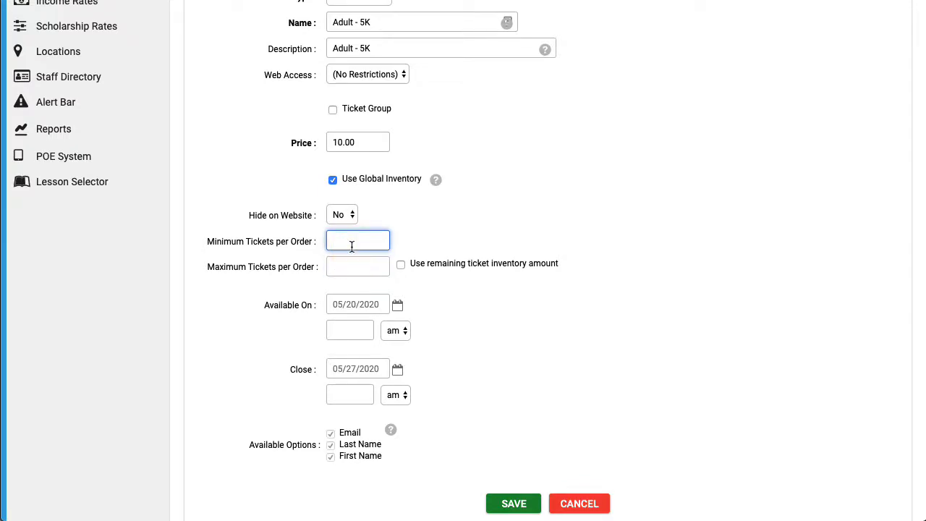
{"action": "type", "text": "2"}
{"action": "left_click", "coordinate": [351, 265]}
{"action": "type", "text": "10"}
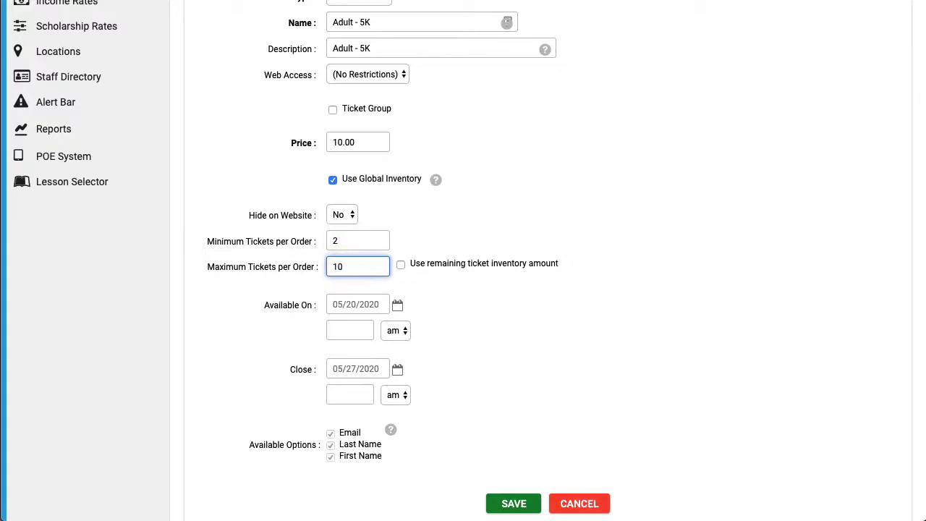
{"action": "left_click", "coordinate": [401, 264]}
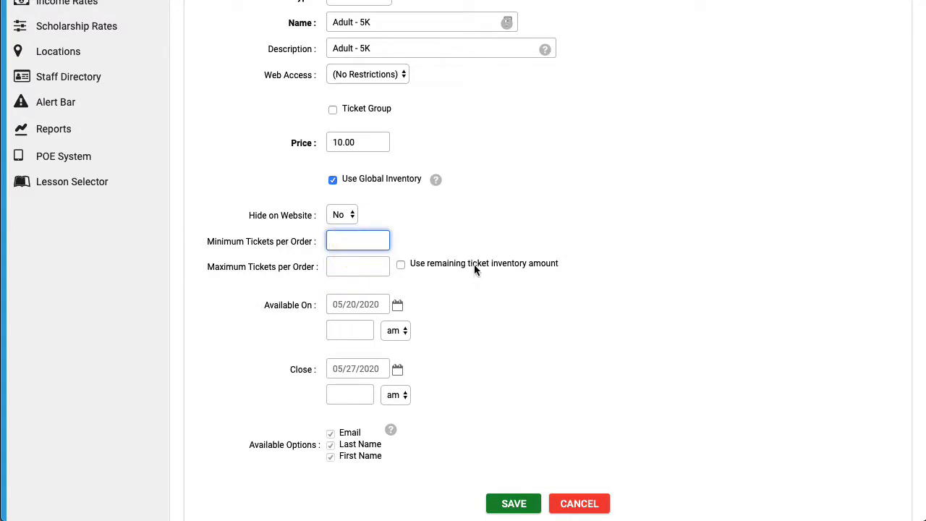
{"action": "left_click", "coordinate": [474, 269]}
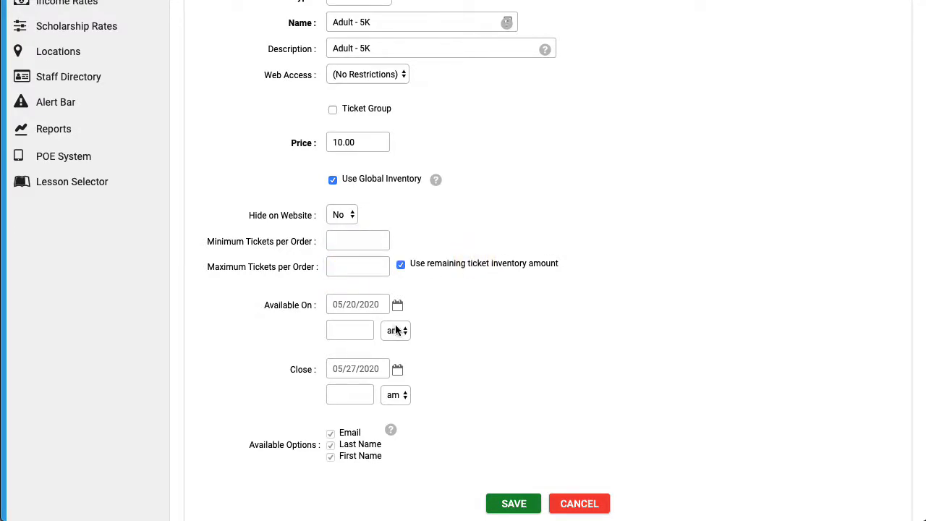
- Try setting the ticket's Available On date to 06/03/2020 at 10:00 am
{"action": "scroll", "coordinate": [443, 328], "scroll_direction": "down", "scroll_amount": 1}
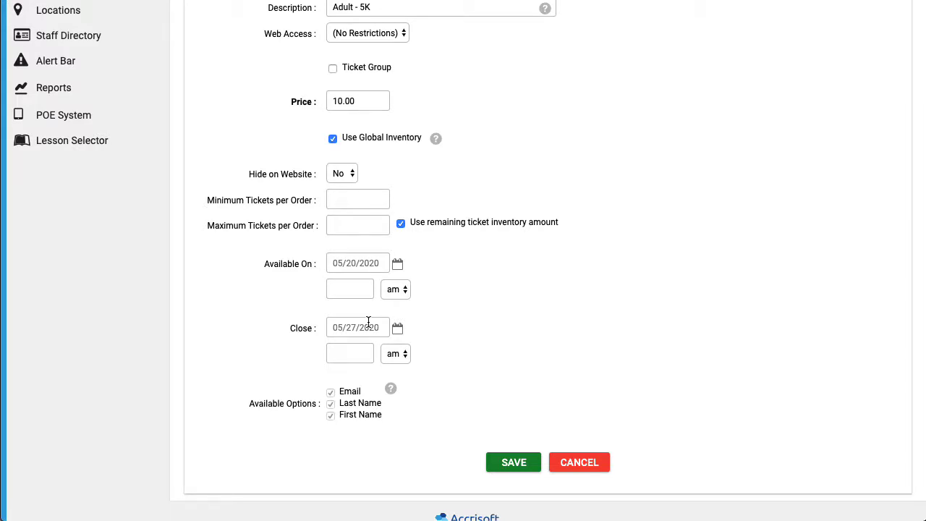
{"action": "left_click", "coordinate": [367, 264]}
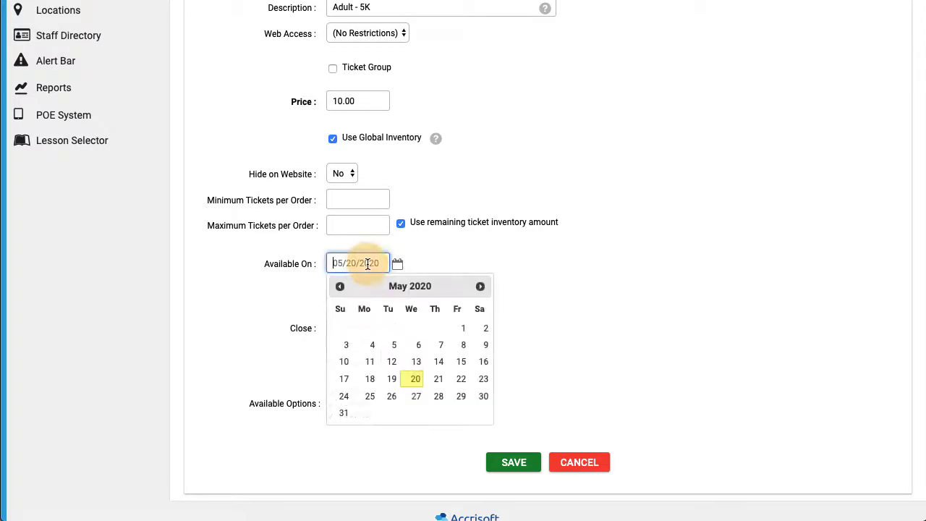
{"action": "left_click", "coordinate": [418, 381]}
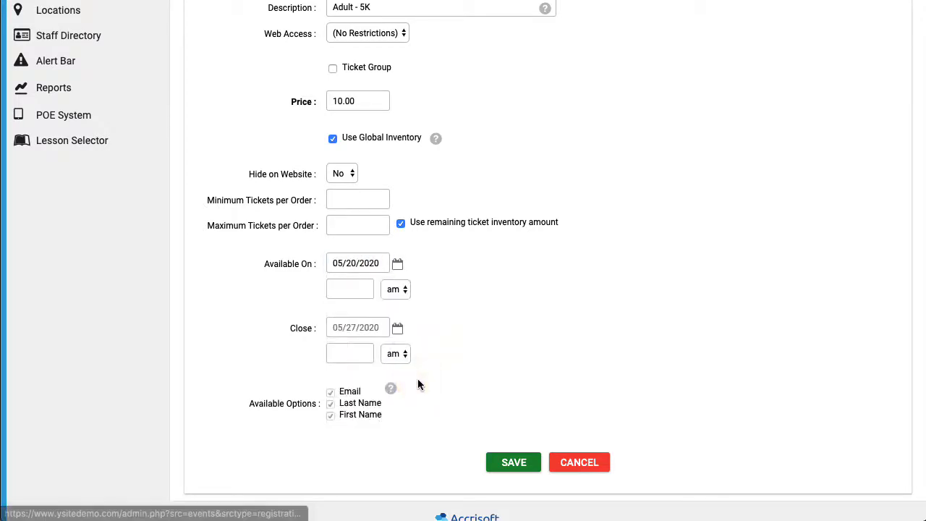
{"action": "left_click", "coordinate": [362, 263]}
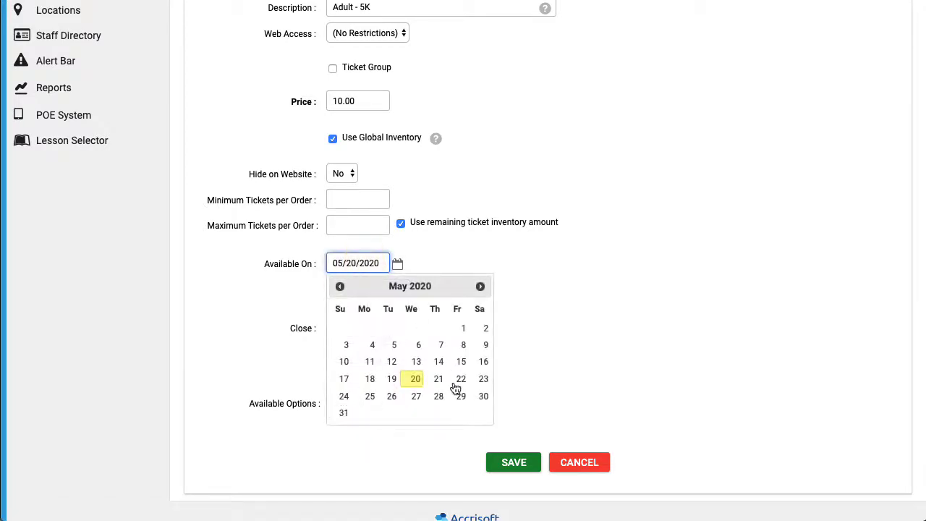
{"action": "left_click", "coordinate": [481, 286]}
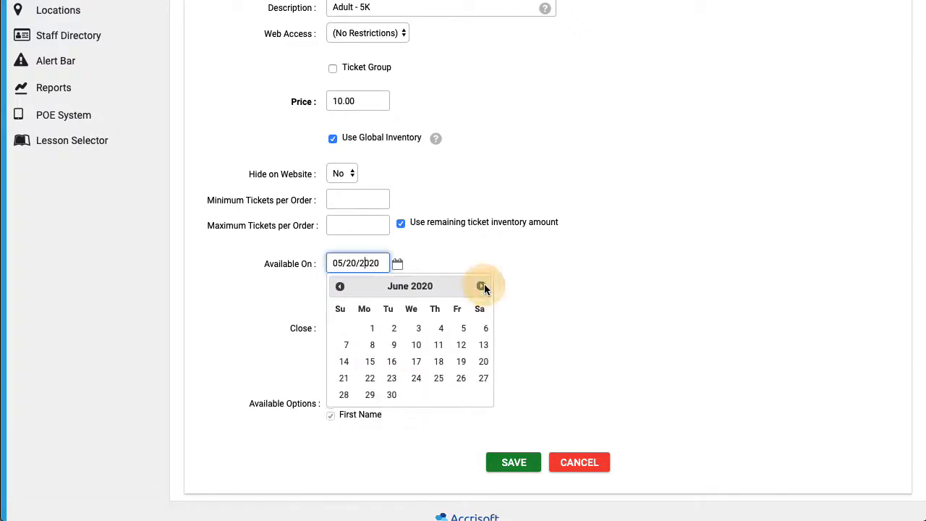
{"action": "left_click", "coordinate": [418, 330]}
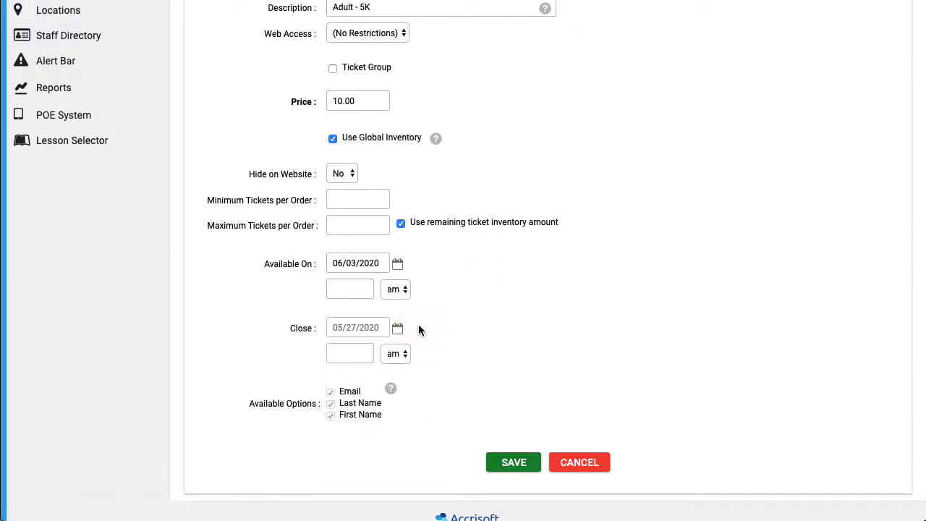
{"action": "left_click", "coordinate": [364, 286]}
{"action": "type", "text": "10:00"}
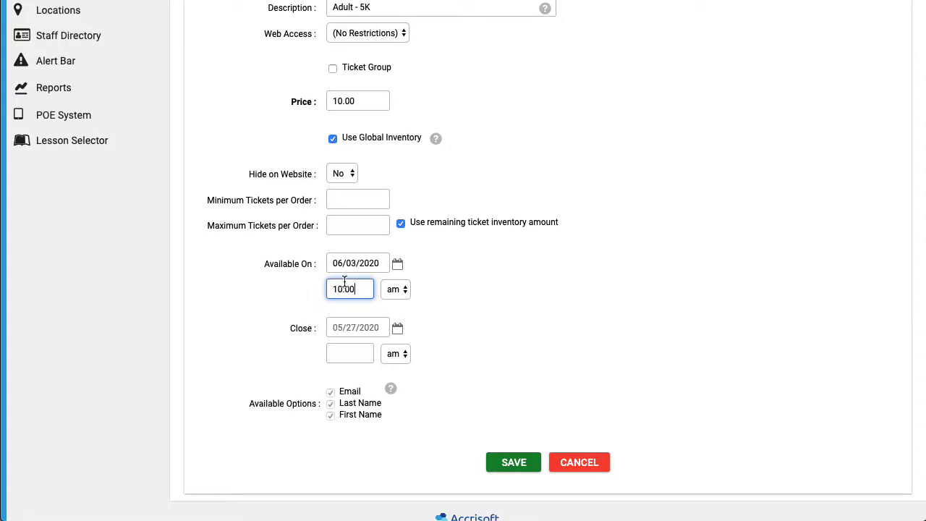
{"action": "left_click", "coordinate": [356, 318]}
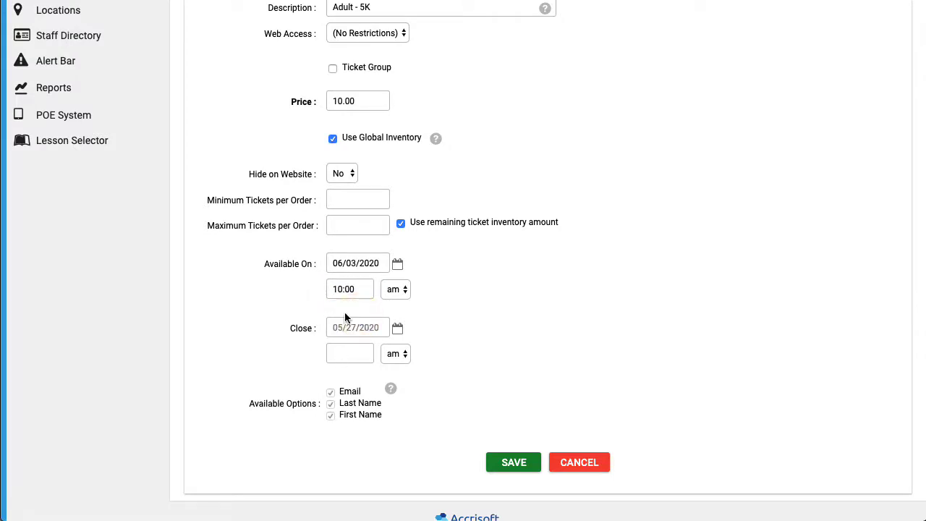
{"action": "left_click", "coordinate": [399, 291]}
{"action": "left_click", "coordinate": [469, 259]}
- Clear the ticket's Available On time and date
{"action": "left_click_drag", "start_coordinate": [371, 289], "coordinate": [331, 290]}
{"action": "key", "text": "BackSpace"}
{"action": "triple_click", "coordinate": [368, 264]}
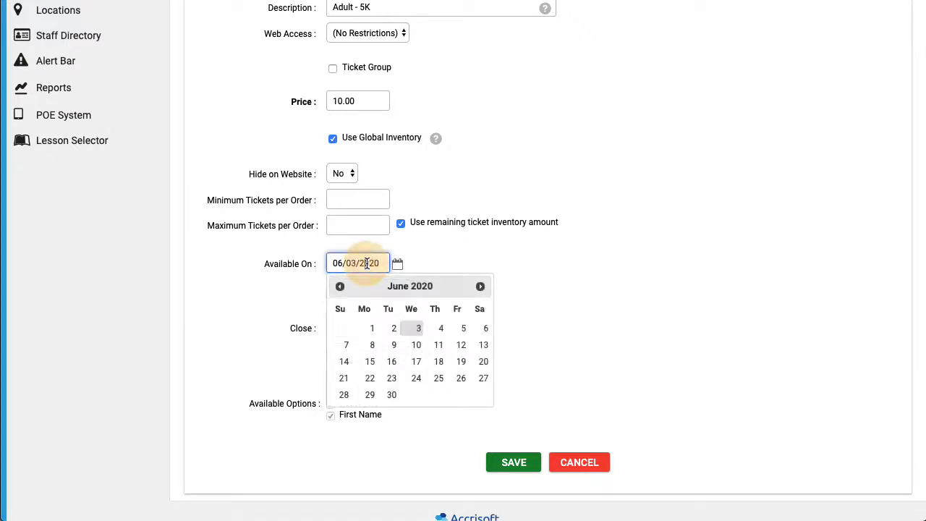
{"action": "key", "text": "BackSpace"}
{"action": "left_click", "coordinate": [411, 262]}
- Review the Adult - 5K ticket's settings and save the ticket type
{"action": "scroll", "coordinate": [457, 315], "scroll_direction": "down", "scroll_amount": 1}
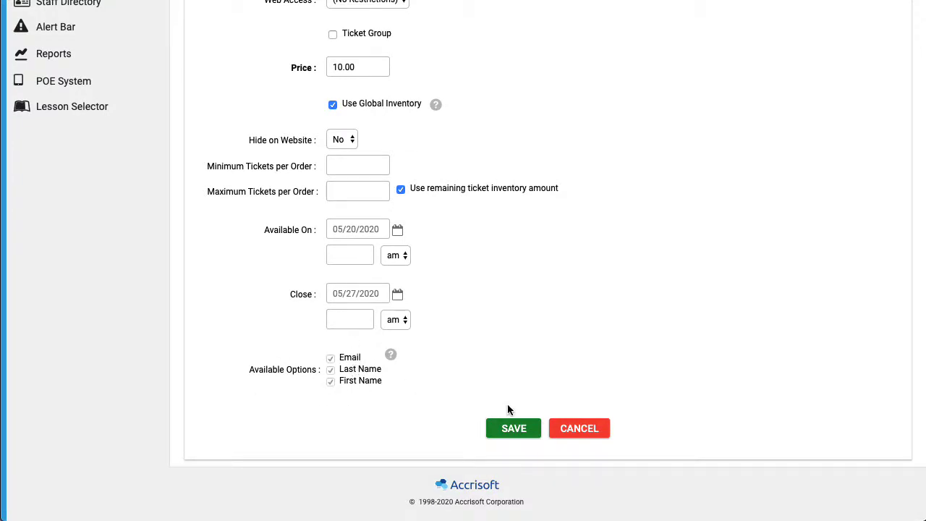
{"action": "scroll", "coordinate": [522, 260], "scroll_direction": "up", "scroll_amount": 3}
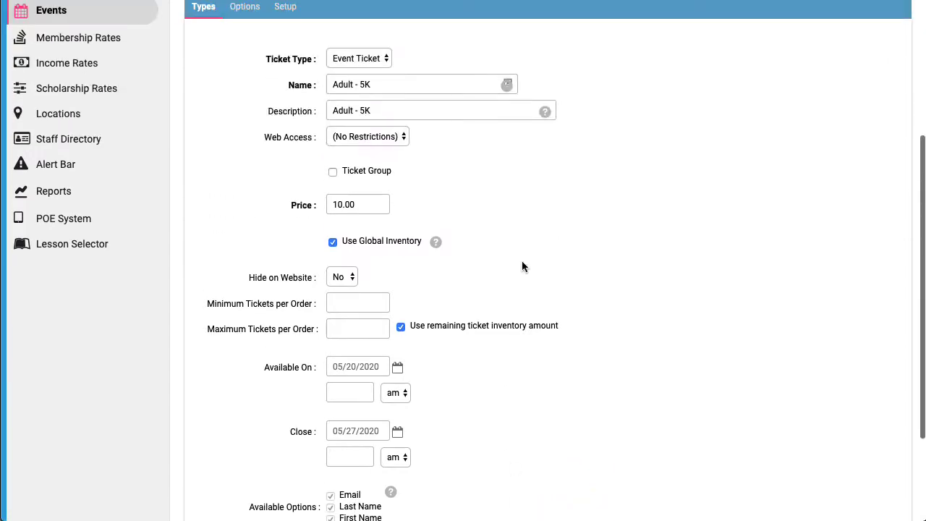
{"action": "scroll", "coordinate": [513, 405], "scroll_direction": "down", "scroll_amount": 2}
{"action": "left_click", "coordinate": [513, 483]}
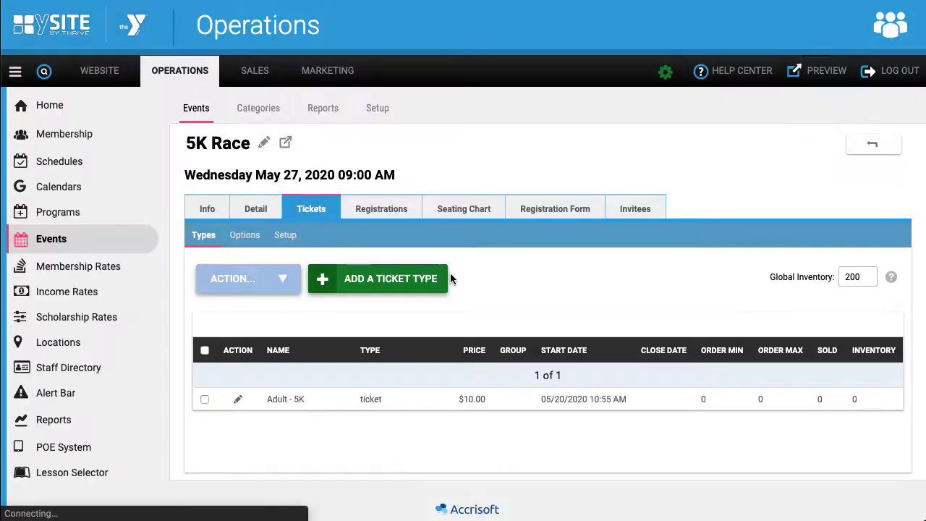
- Add another event ticket type named "Teen - 5K" with the description "Teen - 5K"
{"action": "left_click", "coordinate": [369, 288]}
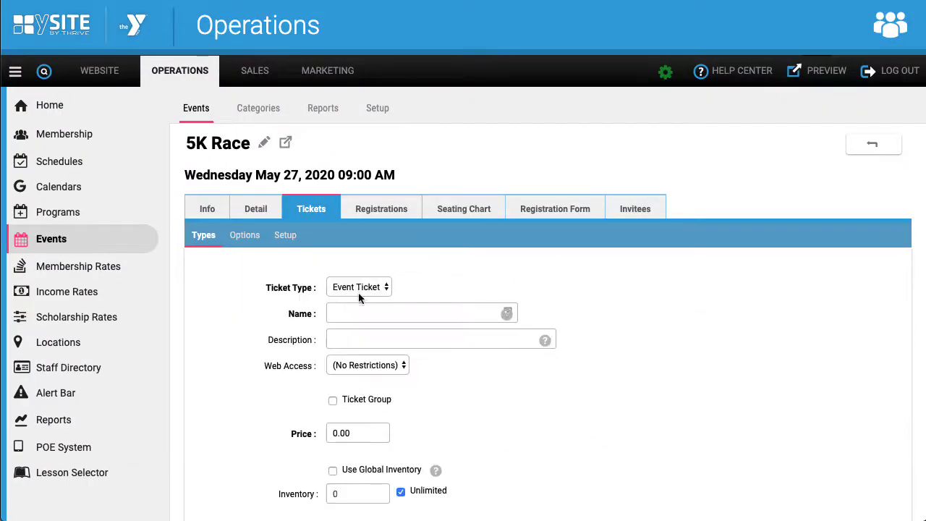
{"action": "left_click", "coordinate": [367, 314]}
{"action": "type", "text": "Teen"}
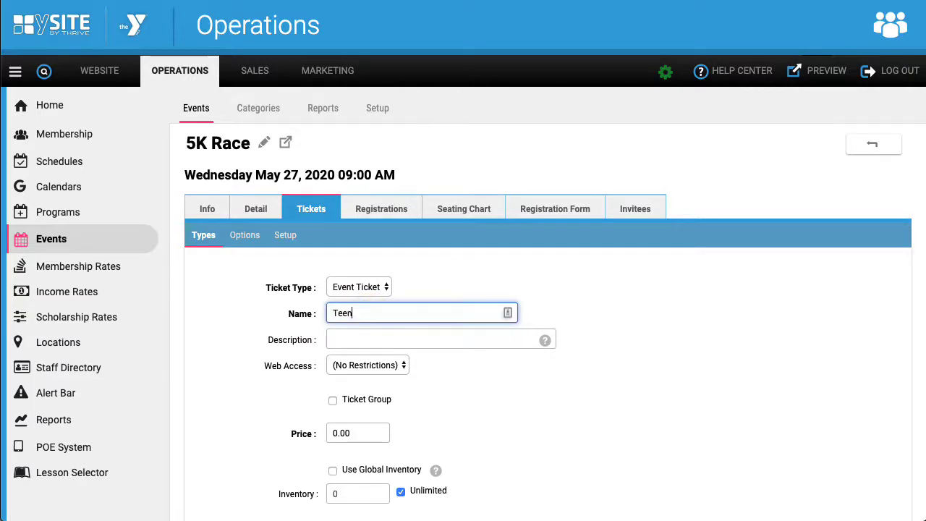
{"action": "type", "text": " - K"}
{"action": "type", "text": "5"}
{"action": "scroll", "coordinate": [357, 321], "scroll_direction": "down", "scroll_amount": 1}
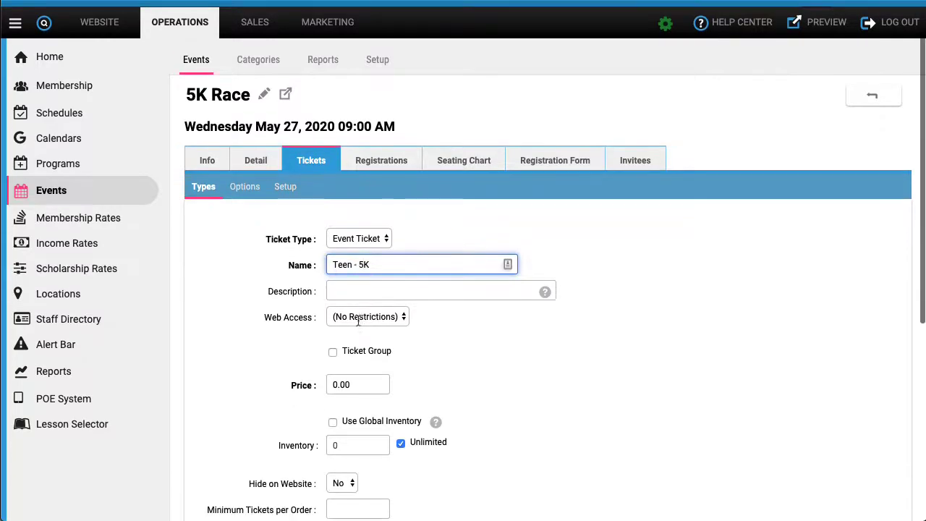
{"action": "left_click", "coordinate": [364, 290]}
- Make the Teen - 5K ticket use the global inventory, keeping its price at 0.00
{"action": "scroll", "coordinate": [445, 361], "scroll_direction": "down", "scroll_amount": 2}
{"action": "scroll", "coordinate": [445, 361], "scroll_direction": "down", "scroll_amount": 1}
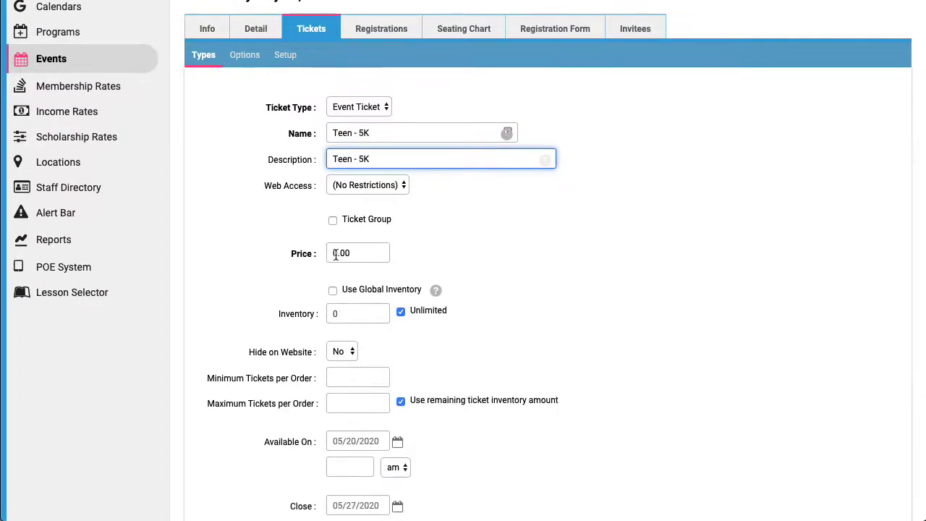
{"action": "scroll", "coordinate": [366, 316], "scroll_direction": "down", "scroll_amount": 1}
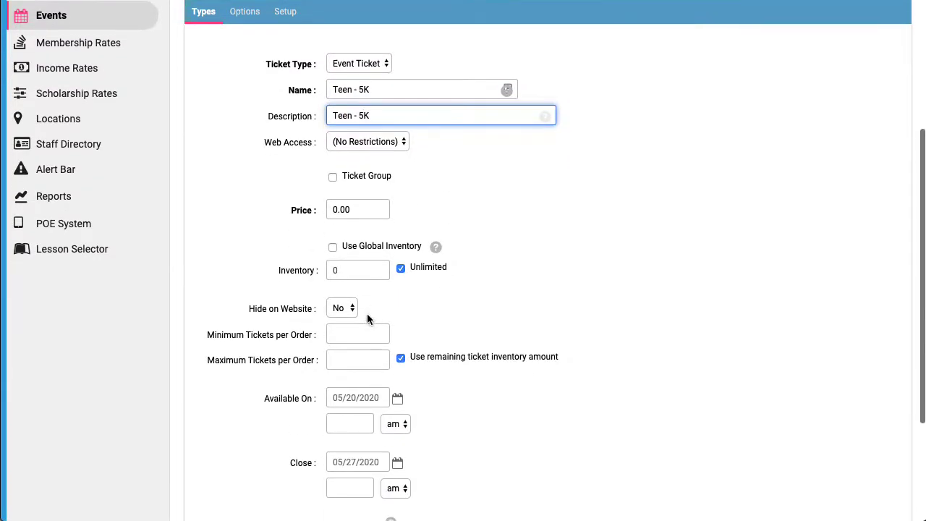
{"action": "left_click", "coordinate": [392, 251]}
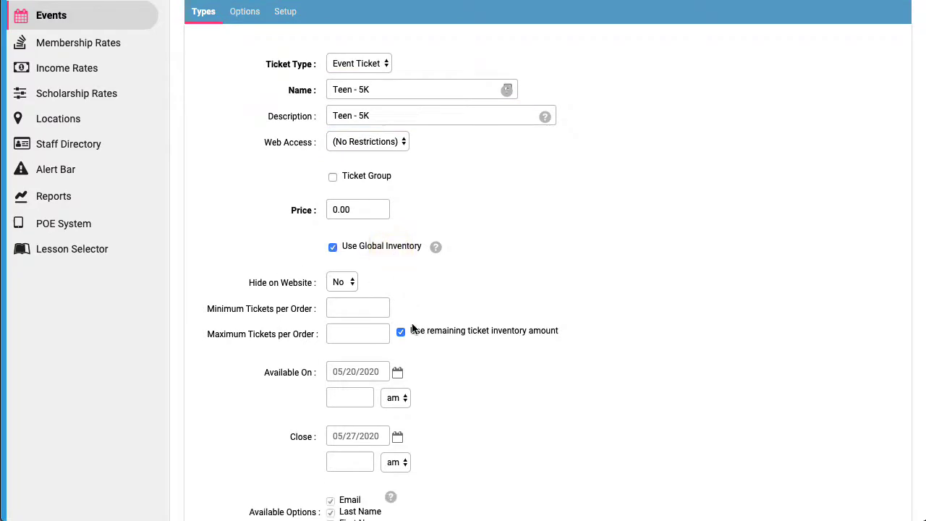
{"action": "scroll", "coordinate": [425, 320], "scroll_direction": "down", "scroll_amount": 2}
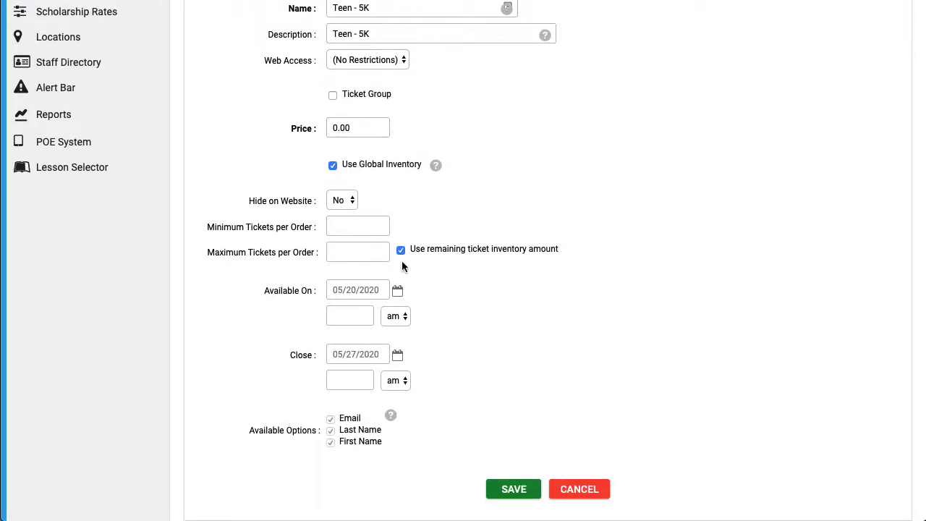
- Save the Teen - 5K ticket type
{"action": "scroll", "coordinate": [481, 289], "scroll_direction": "down", "scroll_amount": 2}
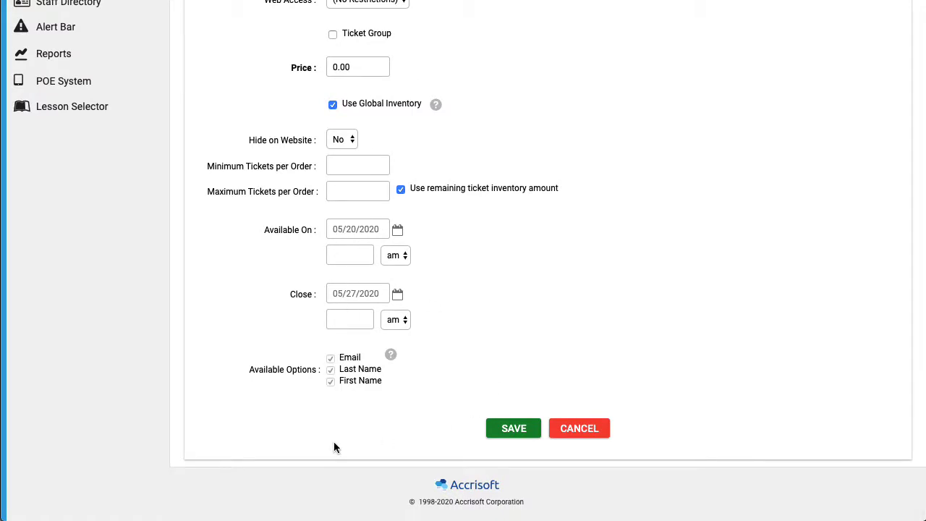
{"action": "left_click", "coordinate": [519, 434]}
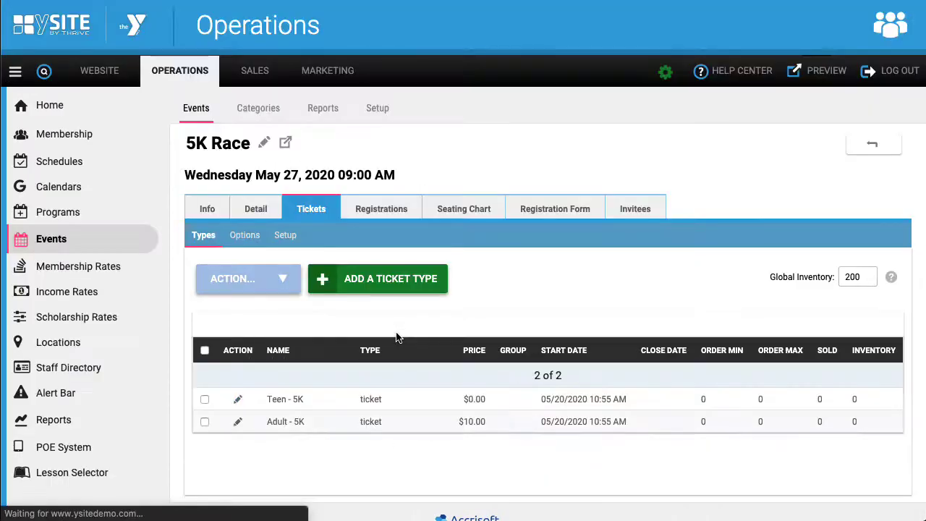
- Add another event ticket type named "Adult - 5K - BOGO" with the description "Adult - 5K - BOGO"
{"action": "left_click", "coordinate": [385, 284]}
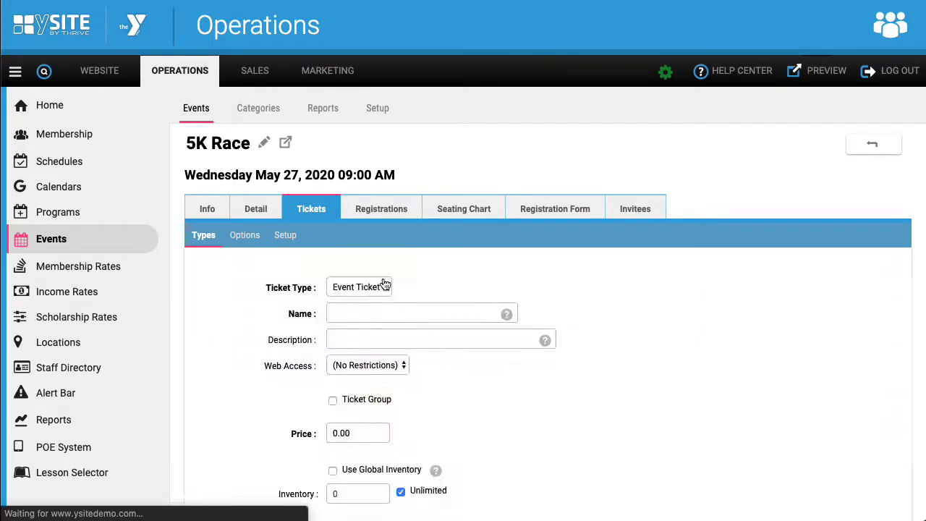
{"action": "left_click", "coordinate": [379, 310]}
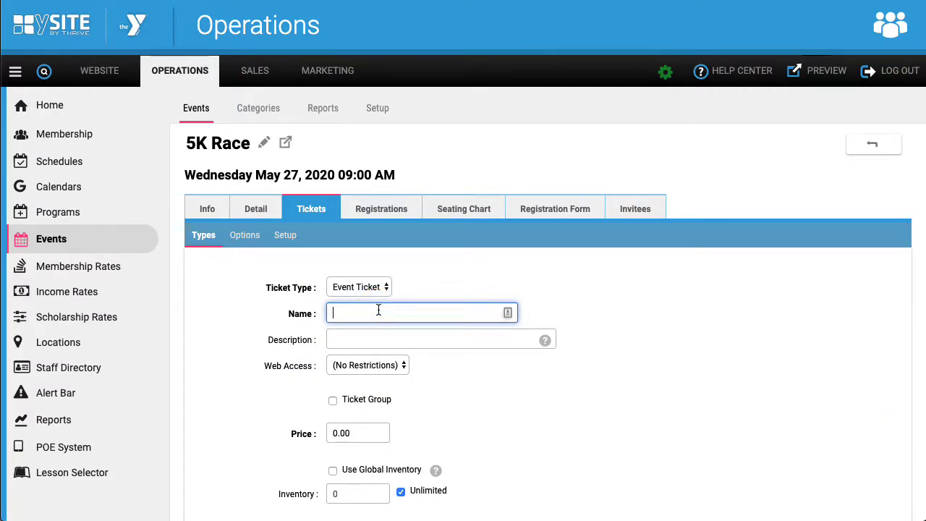
{"action": "type", "text": "Adult "}
{"action": "type", "text": "- k%"}
{"action": "key", "text": "BackSpace"}
{"action": "key", "text": "BackSpace"}
{"action": "type", "text": "5K"}
{"action": "type", "text": "- Bo"}
{"action": "key", "text": "BackSpace"}
{"action": "type", "text": "OGO"}
{"action": "left_click", "coordinate": [531, 342]}
{"action": "type", "text": "Adult - 5K - BOGO"}
- Make the BOGO ticket a ticket group with 2 tickets per group of the Adult - 5K type
{"action": "scroll", "coordinate": [470, 398], "scroll_direction": "down", "scroll_amount": 3}
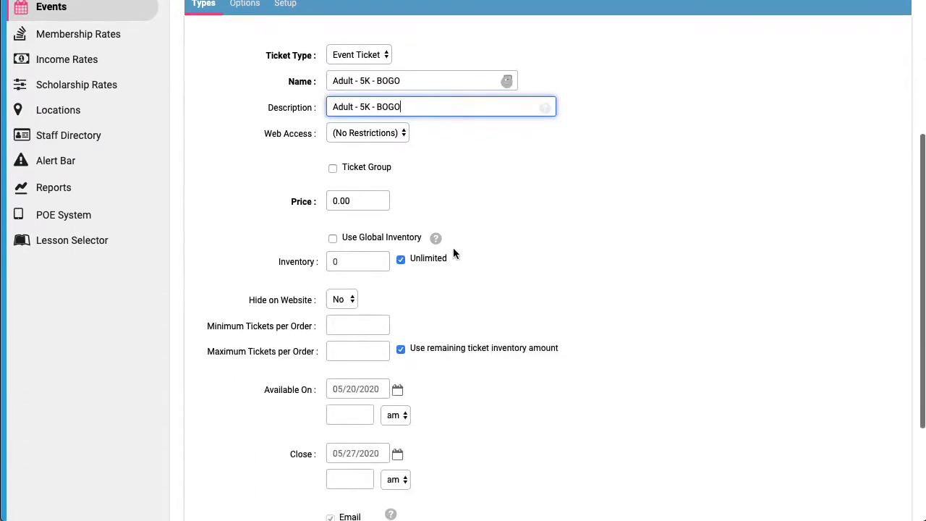
{"action": "left_click", "coordinate": [365, 168]}
{"action": "left_click", "coordinate": [362, 186]}
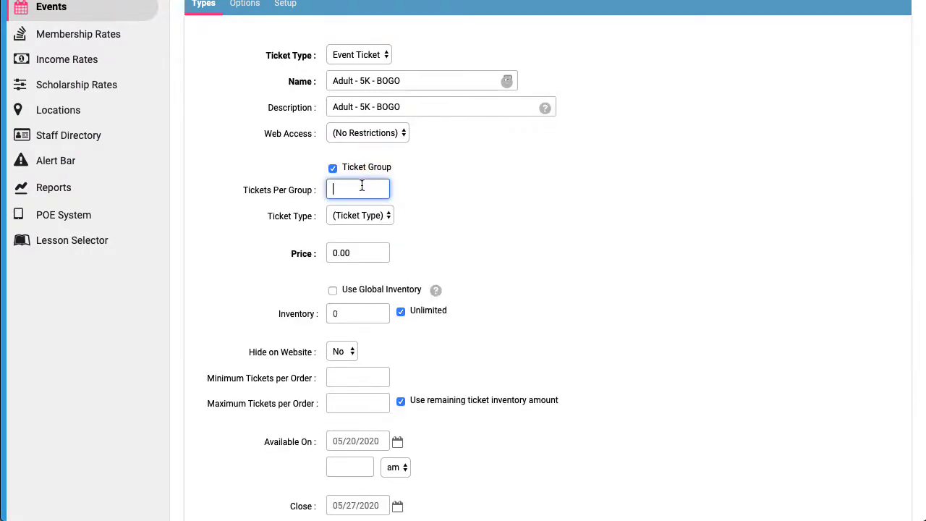
{"action": "type", "text": "2"}
{"action": "left_click", "coordinate": [380, 216]}
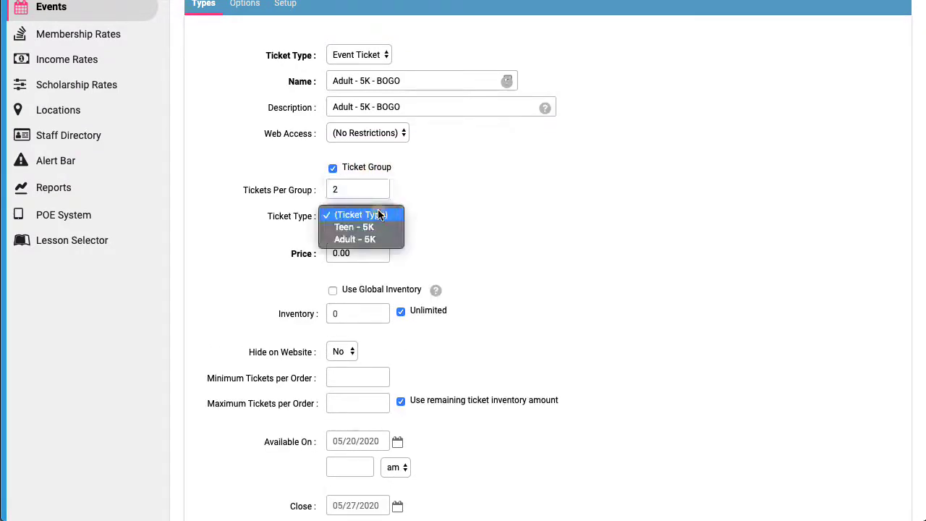
{"action": "left_click", "coordinate": [374, 246]}
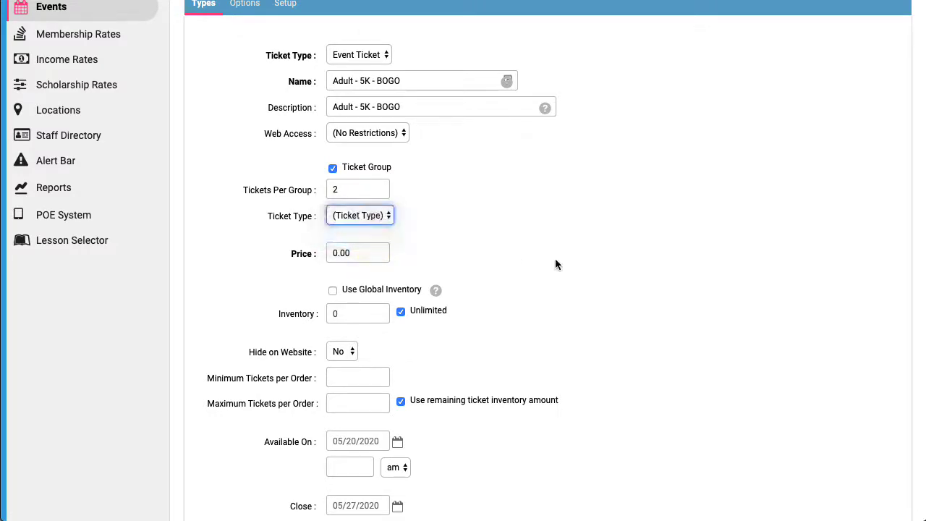
- Set the BOGO ticket's price to 10.00 with global inventory and save the ticket type
{"action": "left_click", "coordinate": [337, 254]}
{"action": "type", "text": "10.00"}
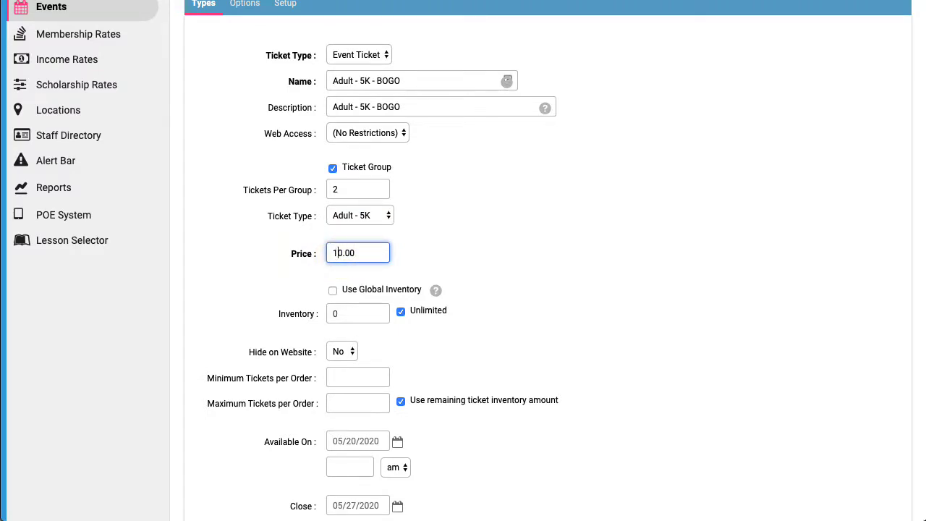
{"action": "left_click", "coordinate": [396, 290]}
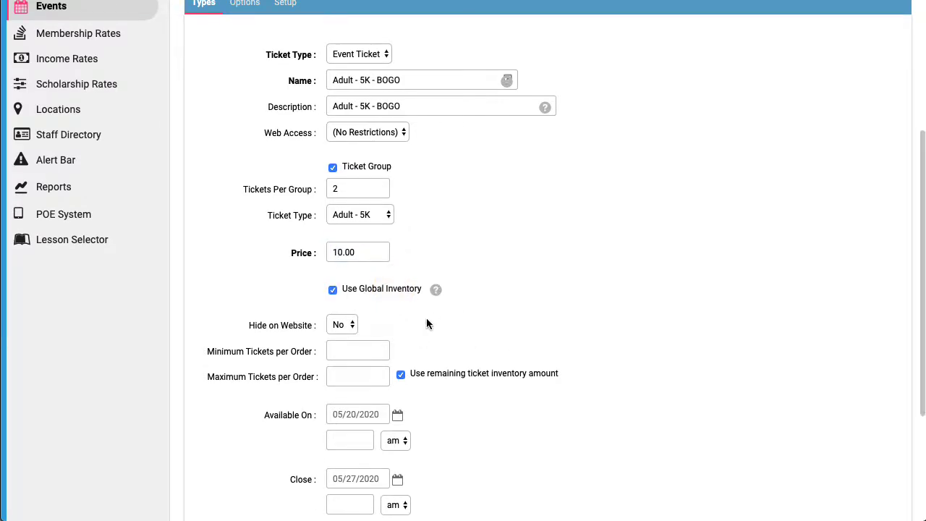
{"action": "scroll", "coordinate": [426, 319], "scroll_direction": "down", "scroll_amount": 2}
{"action": "scroll", "coordinate": [426, 326], "scroll_direction": "down", "scroll_amount": 2}
{"action": "left_click", "coordinate": [516, 430]}
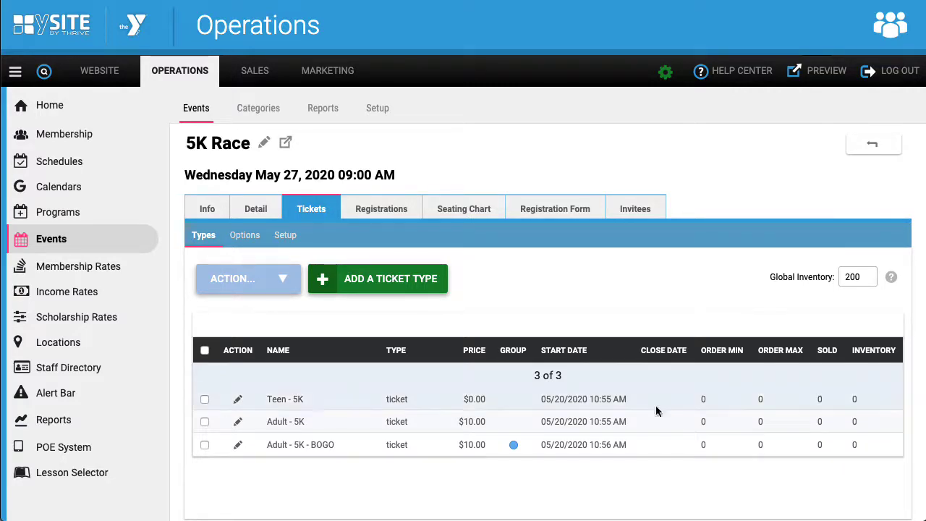
- Add a new custom ticket option with the unique ID "Phone" and Textbox as its input method
{"action": "left_click", "coordinate": [239, 243]}
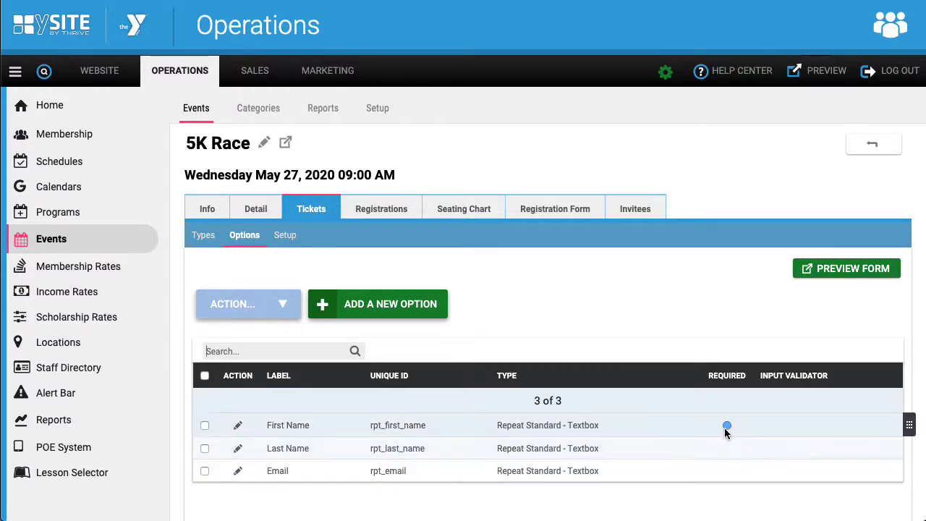
{"action": "mouse_move", "coordinate": [726, 433]}
{"action": "left_click", "coordinate": [402, 303]}
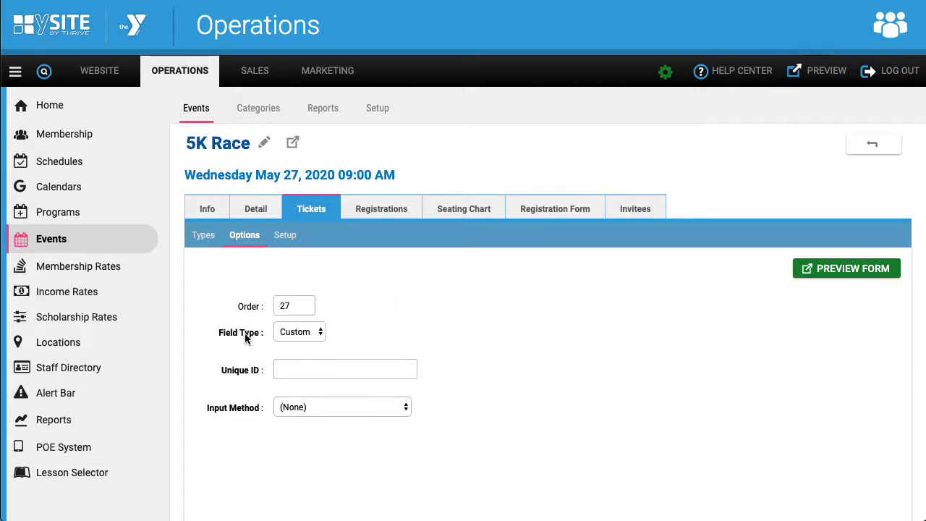
{"action": "left_click", "coordinate": [297, 368]}
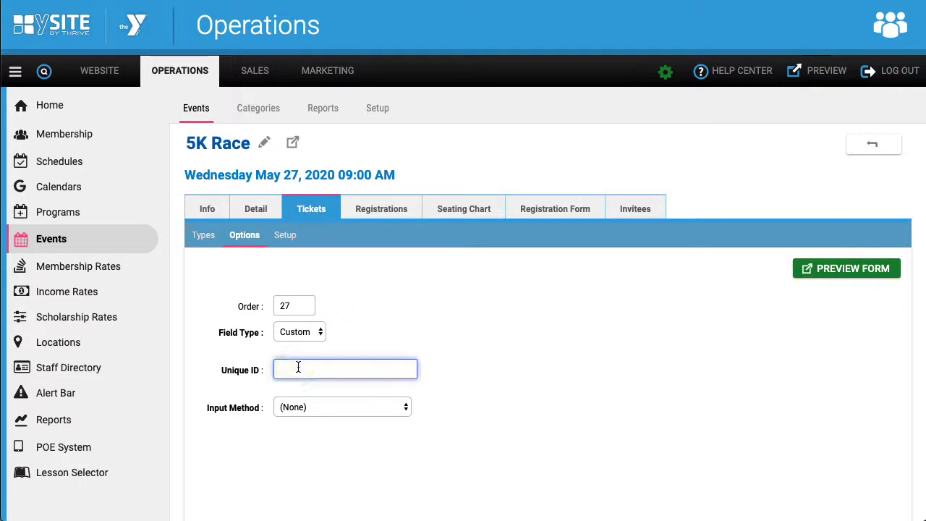
{"action": "type", "text": "Phone"}
{"action": "left_click", "coordinate": [332, 411]}
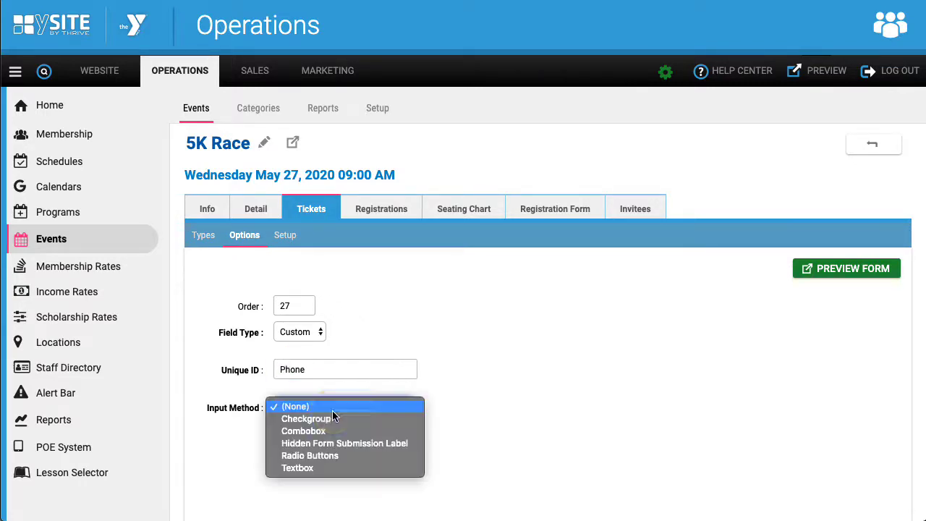
{"action": "left_click", "coordinate": [330, 470]}
- Label the new ticket option "Phone Number" and save it
{"action": "scroll", "coordinate": [487, 383], "scroll_direction": "down", "scroll_amount": 5}
{"action": "left_click", "coordinate": [343, 292]}
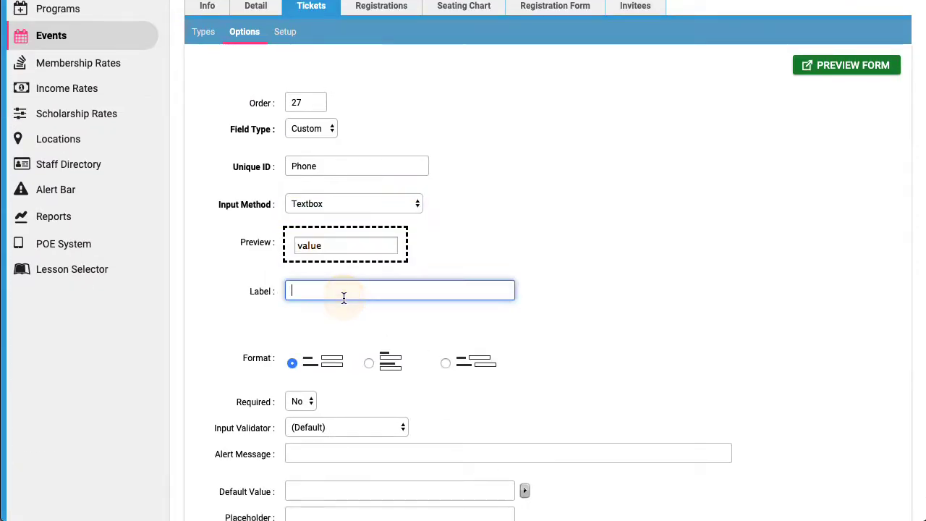
{"action": "type", "text": "POhon"}
{"action": "key", "text": "BackSpace"}
{"action": "key", "text": "BackSpace"}
{"action": "key", "text": "BackSpace"}
{"action": "key", "text": "BackSpace"}
{"action": "type", "text": "hone N"}
{"action": "key", "text": "BackSpace"}
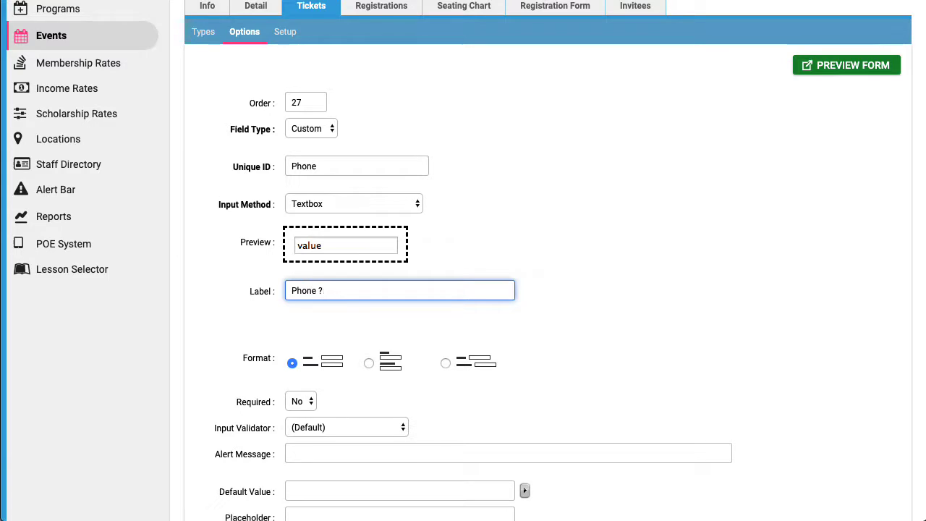
{"action": "type", "text": "Number"}
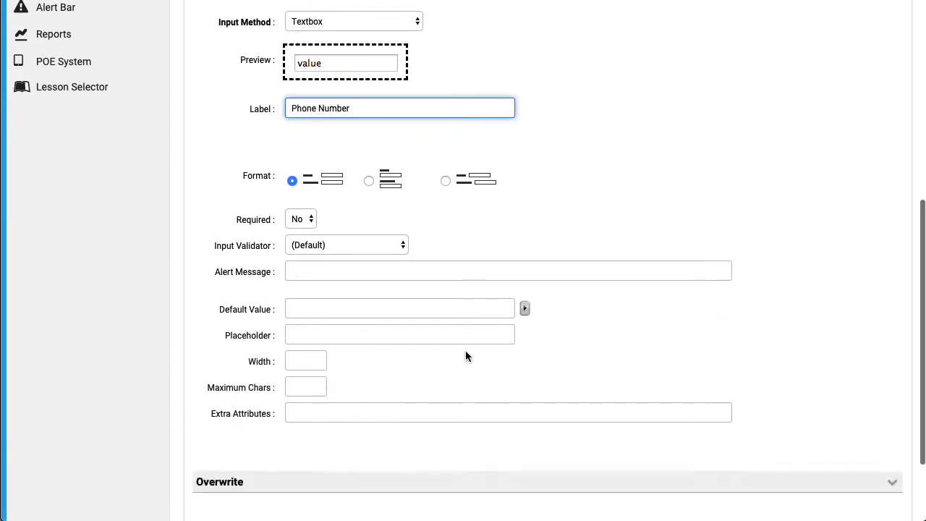
{"action": "scroll", "coordinate": [465, 350], "scroll_direction": "down", "scroll_amount": 3}
{"action": "scroll", "coordinate": [465, 349], "scroll_direction": "down", "scroll_amount": 1}
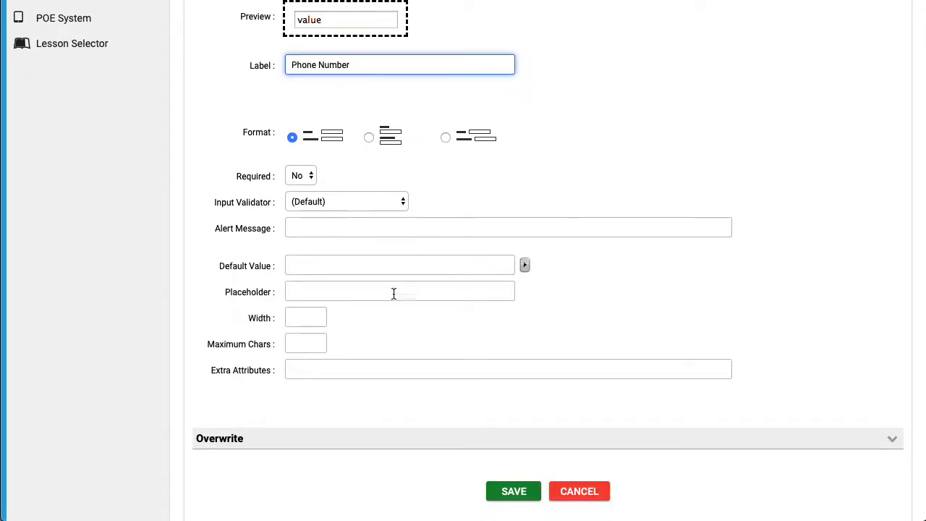
{"action": "left_click", "coordinate": [518, 491]}
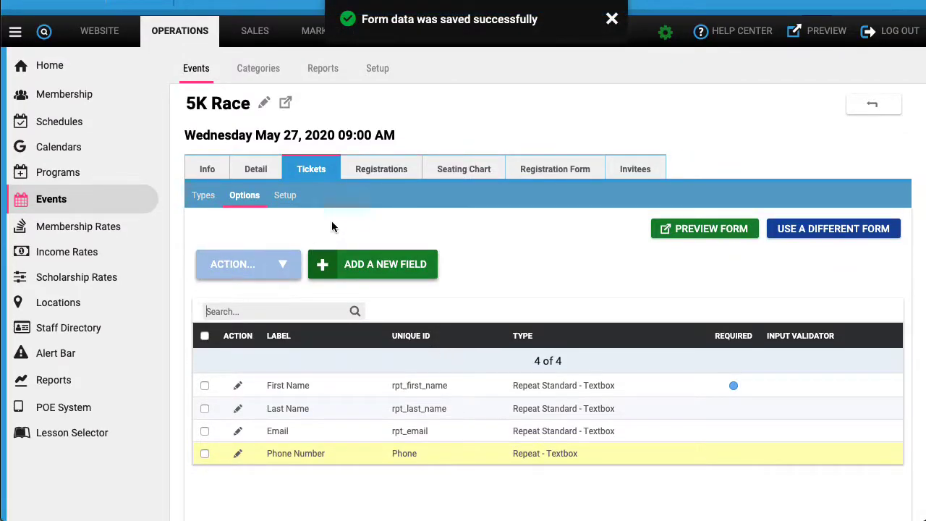
- Try enabling the Phone Number option on the Adult - 5K ticket, leaving the ticket form without saving
{"action": "left_click", "coordinate": [204, 197]}
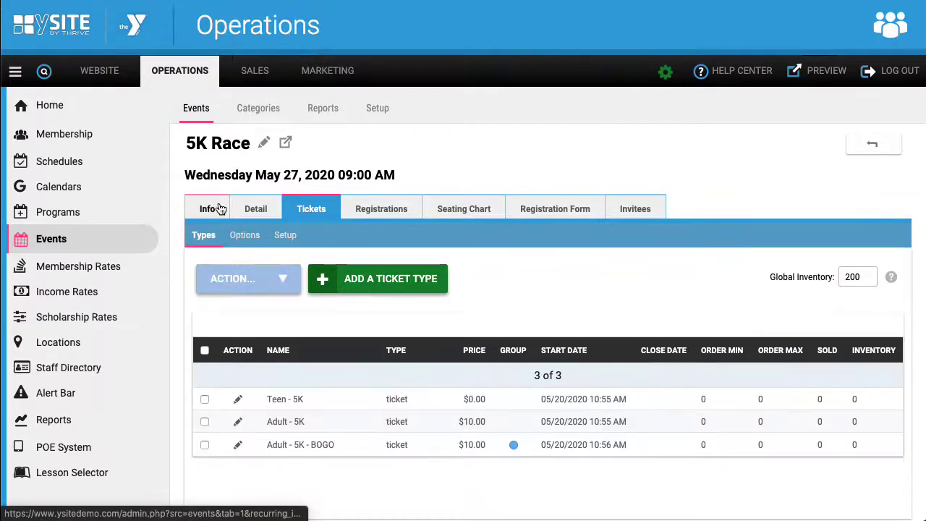
{"action": "left_click", "coordinate": [238, 423]}
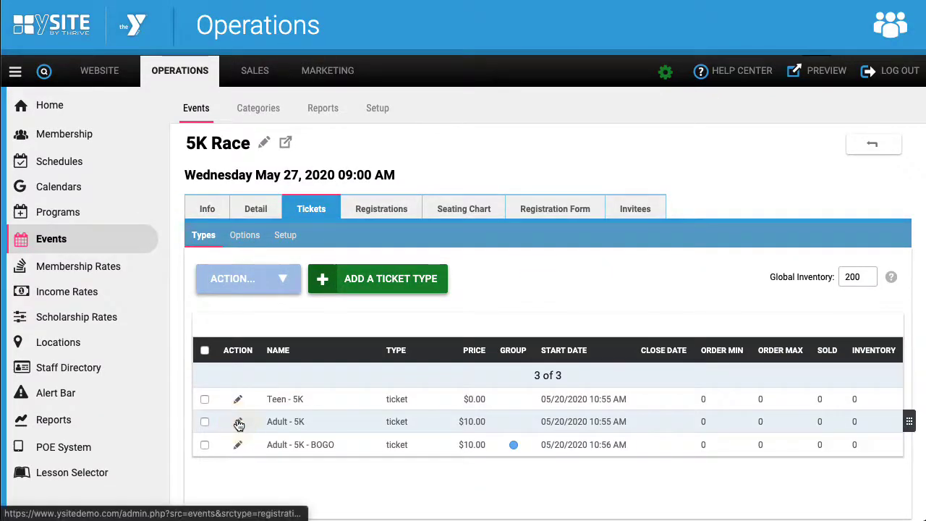
{"action": "scroll", "coordinate": [264, 422], "scroll_direction": "down", "scroll_amount": 4}
{"action": "scroll", "coordinate": [266, 419], "scroll_direction": "down", "scroll_amount": 2}
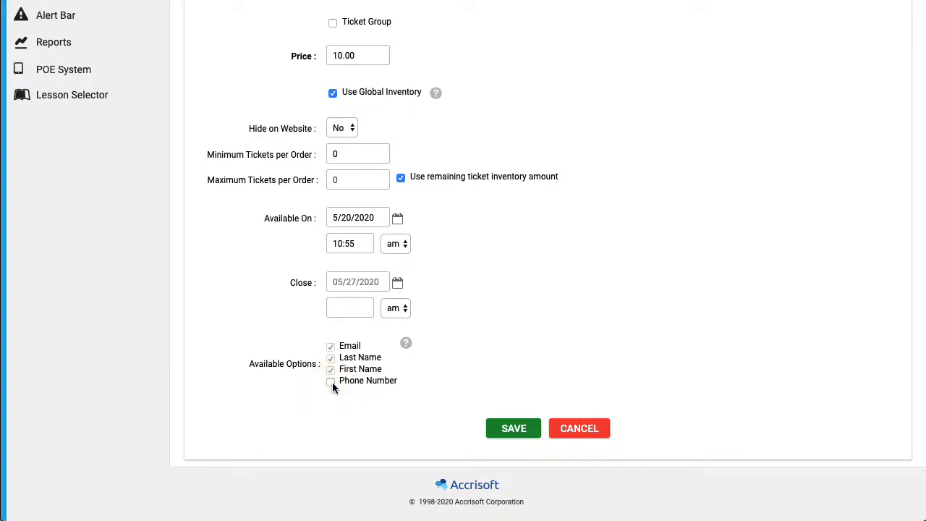
{"action": "left_click", "coordinate": [331, 382]}
{"action": "scroll", "coordinate": [368, 382], "scroll_direction": "up", "scroll_amount": 1}
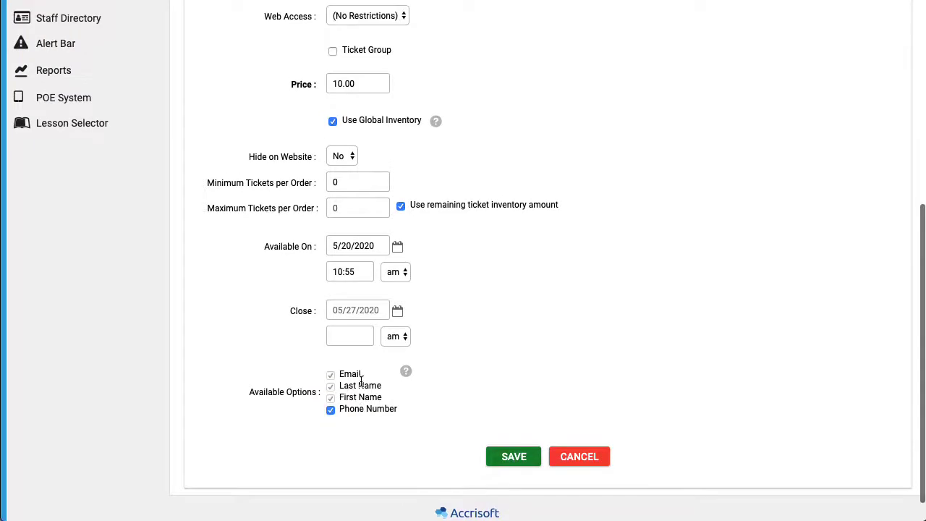
{"action": "left_click", "coordinate": [592, 460]}
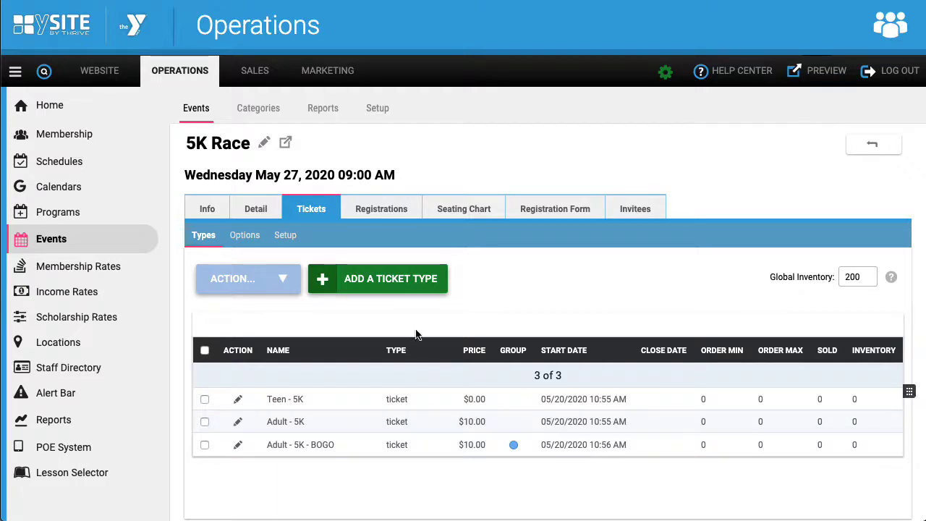
- Review the event's ticket options and the button text and table header settings in the ticket setup
{"action": "left_click", "coordinate": [270, 248]}
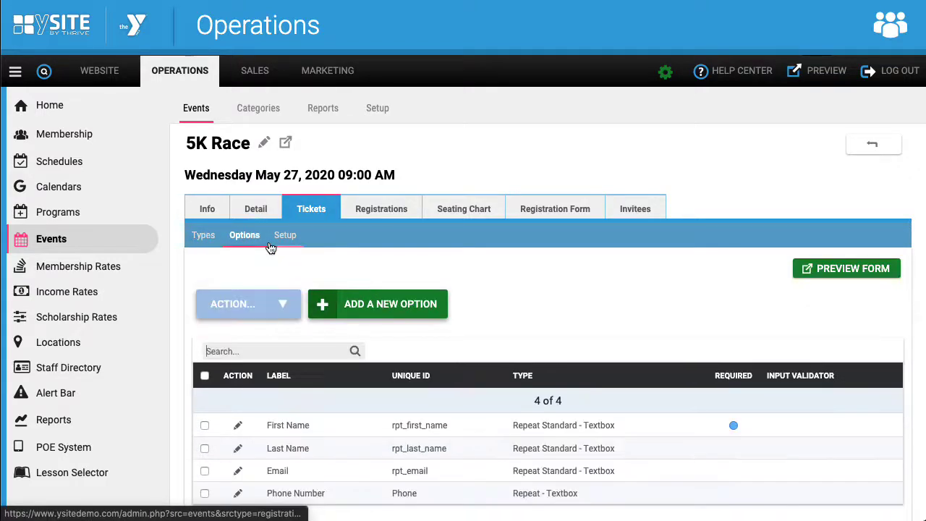
{"action": "scroll", "coordinate": [561, 293], "scroll_direction": "down", "scroll_amount": 1}
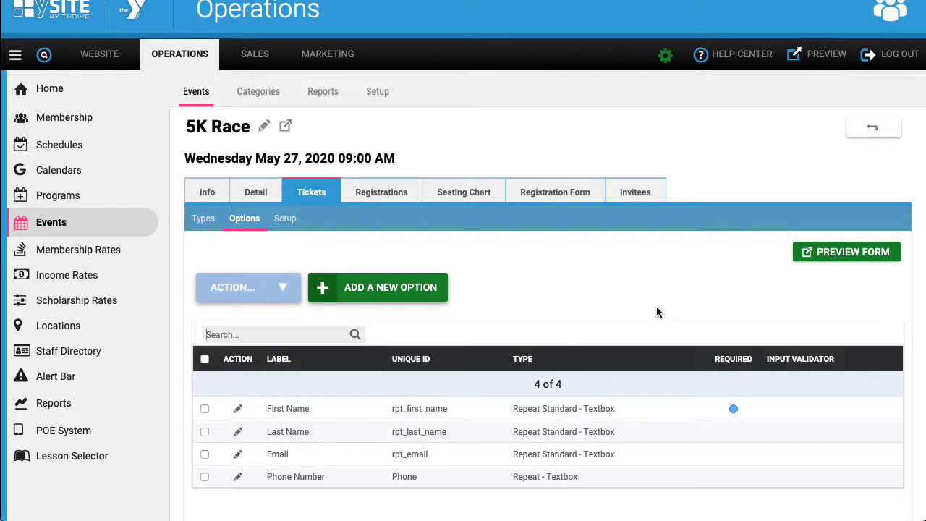
{"action": "left_click", "coordinate": [291, 222]}
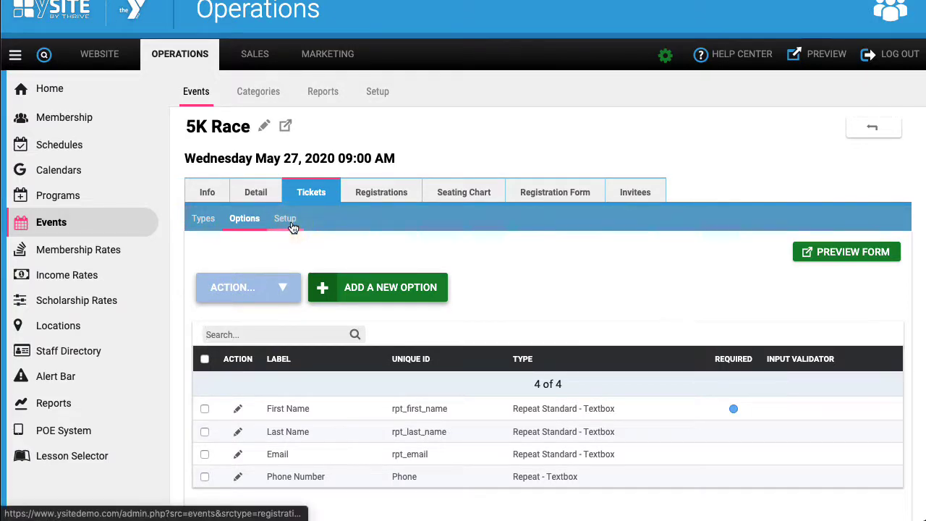
{"action": "scroll", "coordinate": [658, 302], "scroll_direction": "down", "scroll_amount": 3}
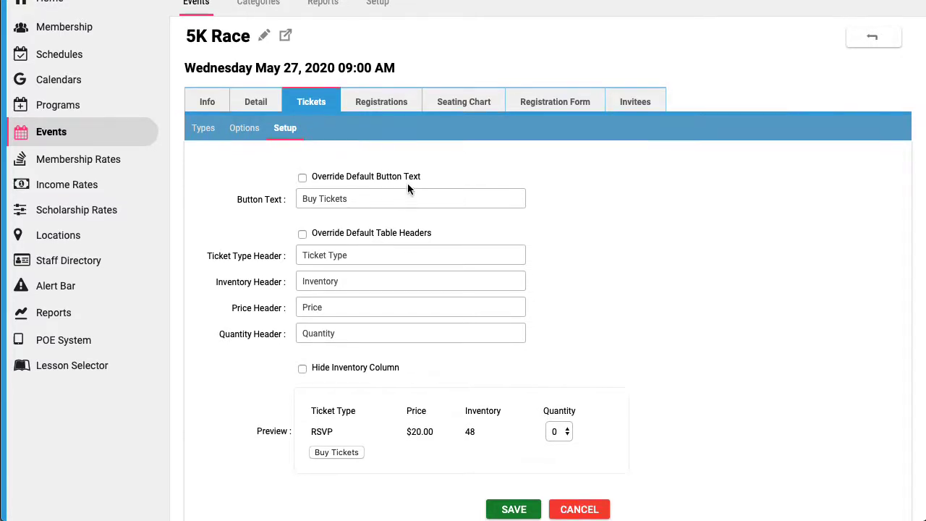
{"action": "scroll", "coordinate": [406, 184], "scroll_direction": "up", "scroll_amount": 1}
- Open the 5K Race event's public page and look over its ticket table and page content
{"action": "left_click", "coordinate": [285, 58]}
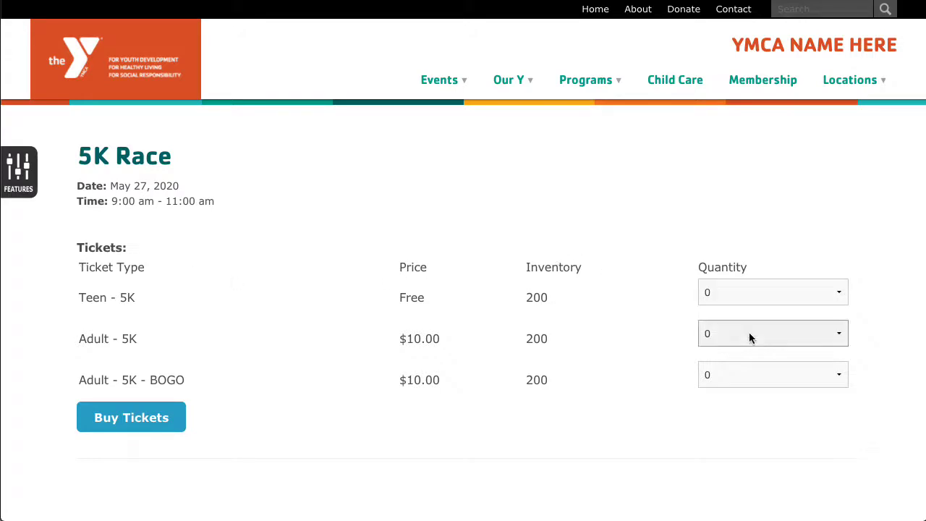
{"action": "scroll", "coordinate": [506, 282], "scroll_direction": "down", "scroll_amount": 4}
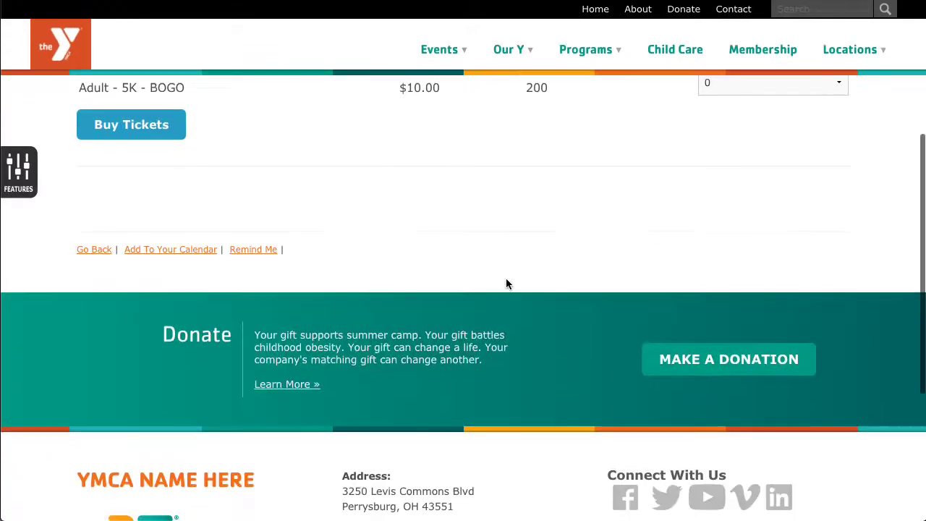
{"action": "scroll", "coordinate": [507, 282], "scroll_direction": "up", "scroll_amount": 4}
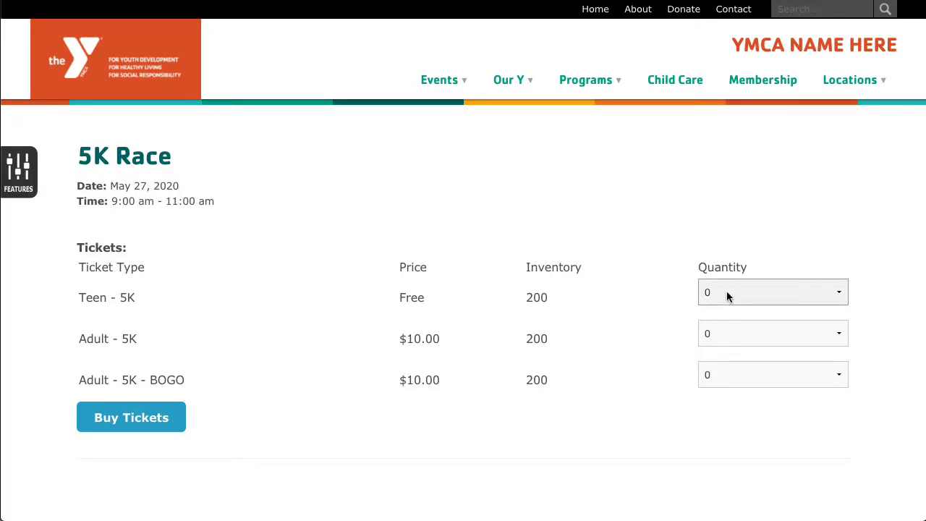
- Set the order quantities to 2 Adult - 5K tickets and 1 Teen - 5K ticket
{"action": "left_click", "coordinate": [740, 341]}
{"action": "left_click", "coordinate": [737, 362]}
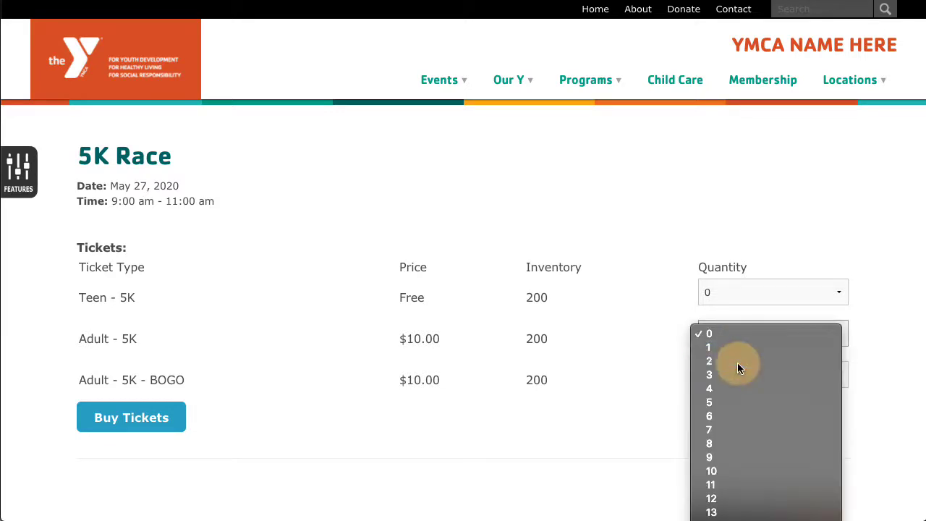
{"action": "left_click", "coordinate": [757, 301]}
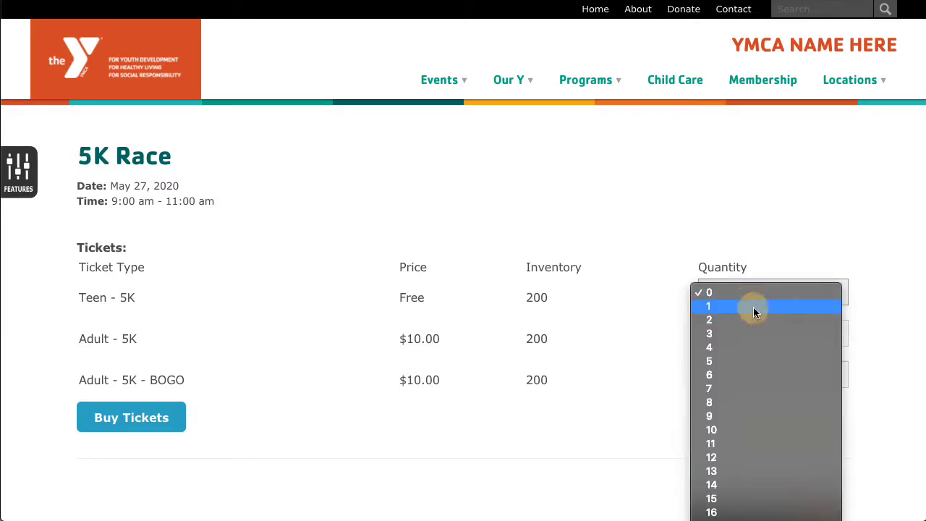
{"action": "left_click", "coordinate": [753, 307]}
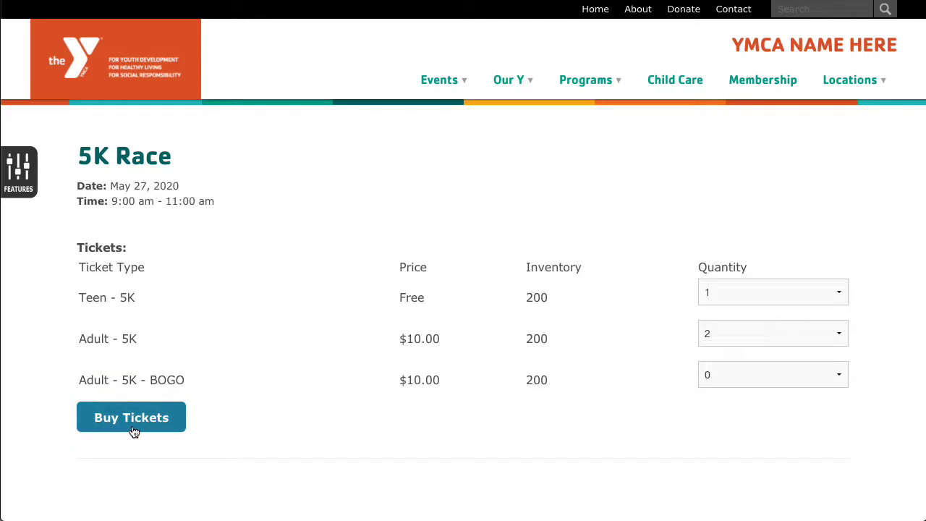
- Proceed to the registration form for the chosen tickets, review its sections and order summary, and return to the event's ticket table
{"action": "left_click", "coordinate": [162, 424]}
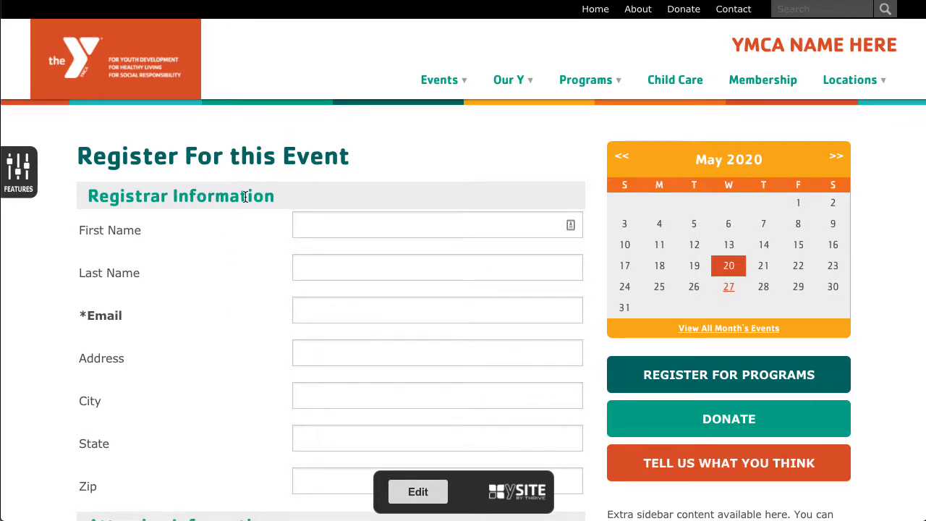
{"action": "scroll", "coordinate": [245, 199], "scroll_direction": "down", "scroll_amount": 3}
{"action": "scroll", "coordinate": [245, 197], "scroll_direction": "down", "scroll_amount": 5}
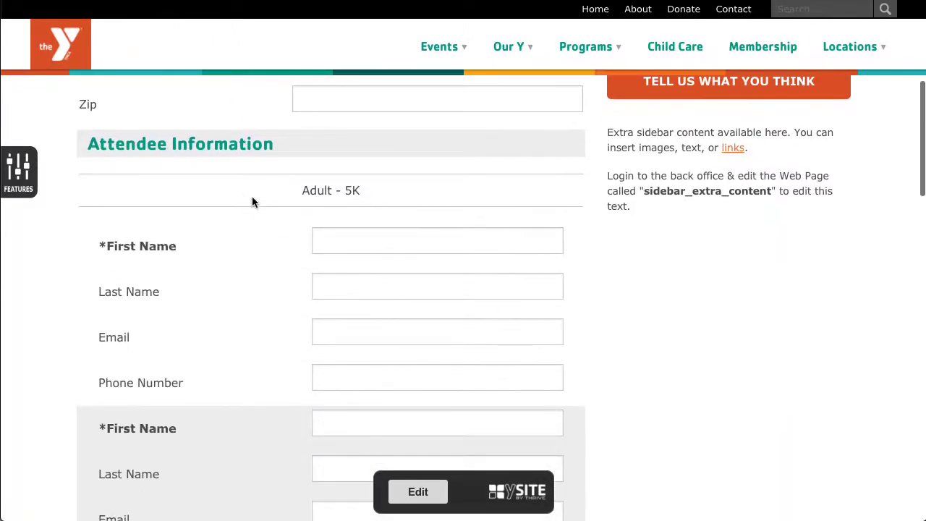
{"action": "scroll", "coordinate": [304, 293], "scroll_direction": "down", "scroll_amount": 2}
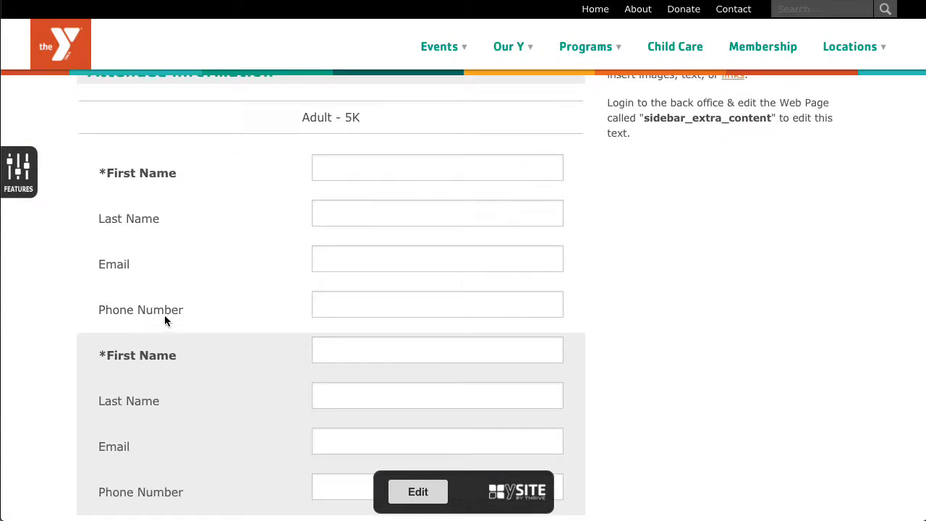
{"action": "scroll", "coordinate": [257, 356], "scroll_direction": "down", "scroll_amount": 4}
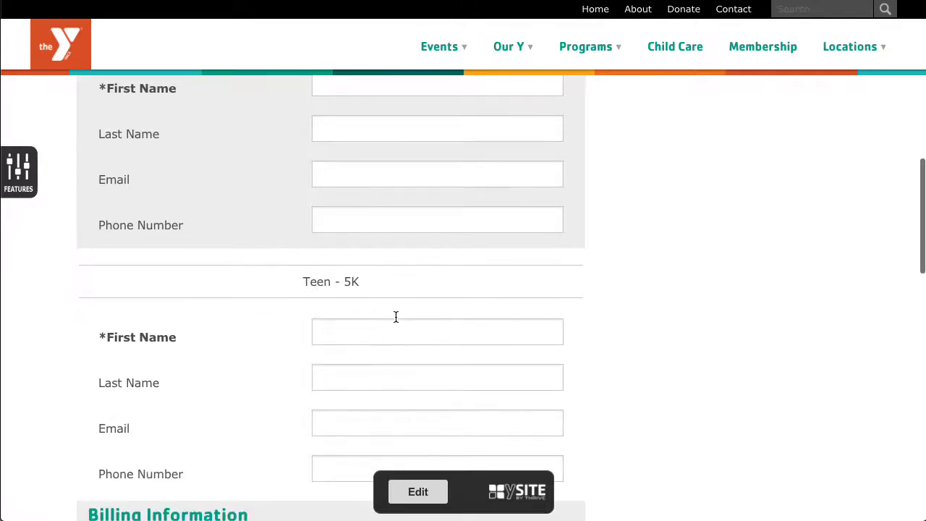
{"action": "scroll", "coordinate": [352, 298], "scroll_direction": "down", "scroll_amount": 2}
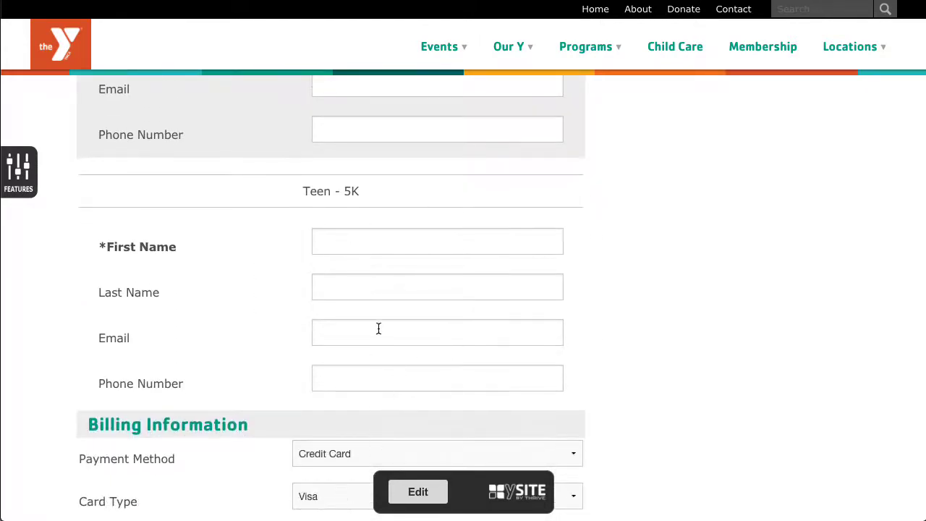
{"action": "scroll", "coordinate": [348, 347], "scroll_direction": "down", "scroll_amount": 1}
{"action": "scroll", "coordinate": [226, 337], "scroll_direction": "down", "scroll_amount": 6}
{"action": "scroll", "coordinate": [226, 339], "scroll_direction": "up", "scroll_amount": 3}
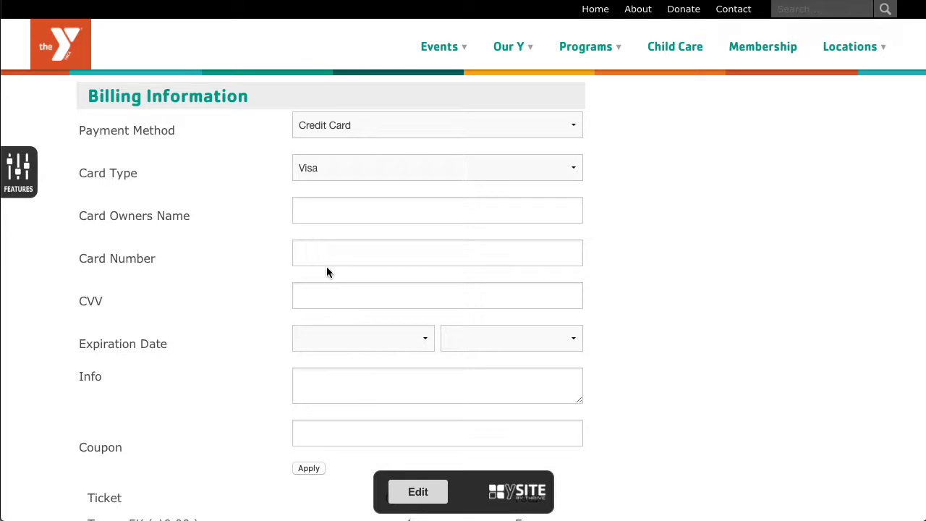
{"action": "scroll", "coordinate": [326, 267], "scroll_direction": "down", "scroll_amount": 3}
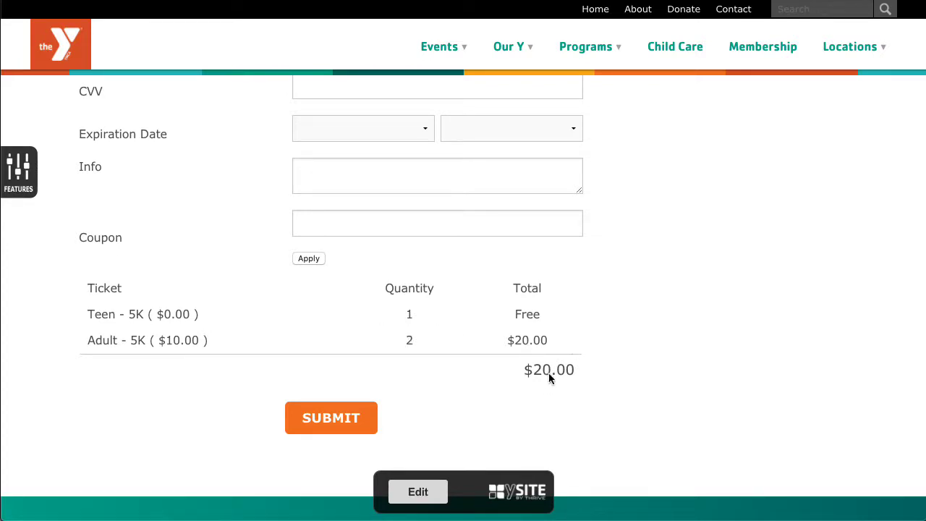
{"action": "scroll", "coordinate": [316, 175], "scroll_direction": "up", "scroll_amount": 5}
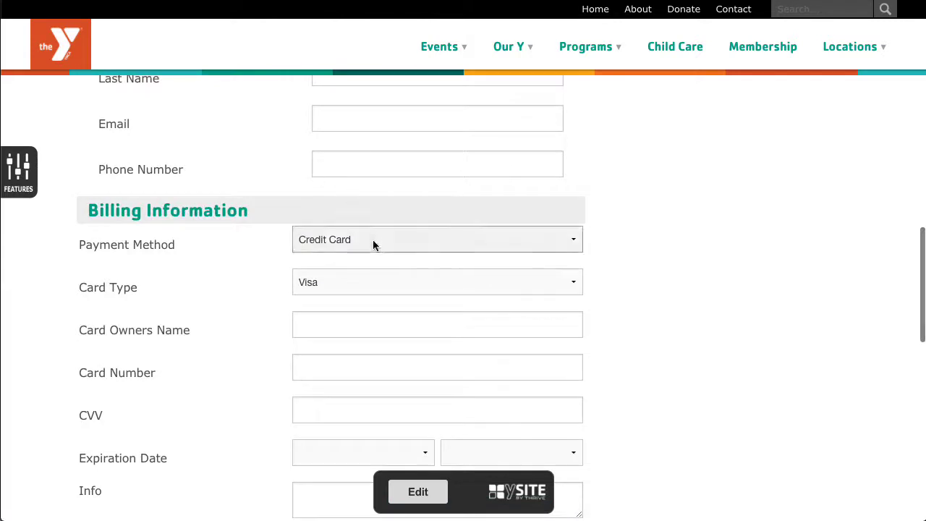
{"action": "scroll", "coordinate": [180, 311], "scroll_direction": "up", "scroll_amount": 15}
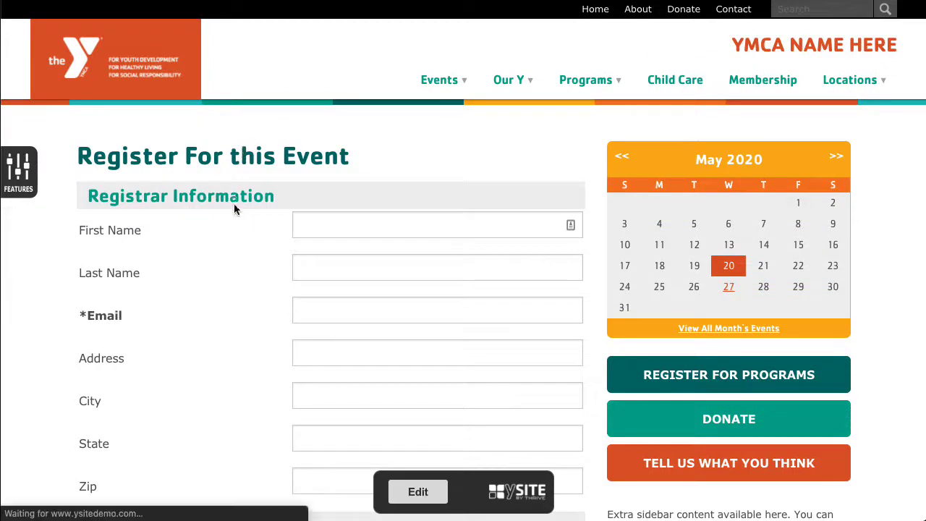
{"action": "left_click_drag", "start_coordinate": [77, 248], "coordinate": [761, 405]}
{"action": "left_click", "coordinate": [762, 422]}
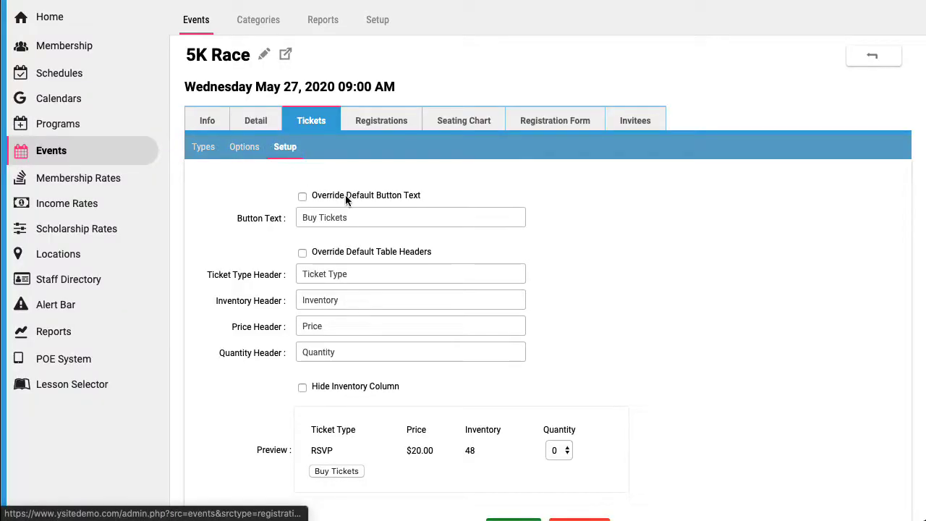
- Try overriding the default button text with RSVP in the 5K Race ticket setup, and restore the default
{"action": "left_click", "coordinate": [304, 196]}
{"action": "left_click", "coordinate": [307, 216]}
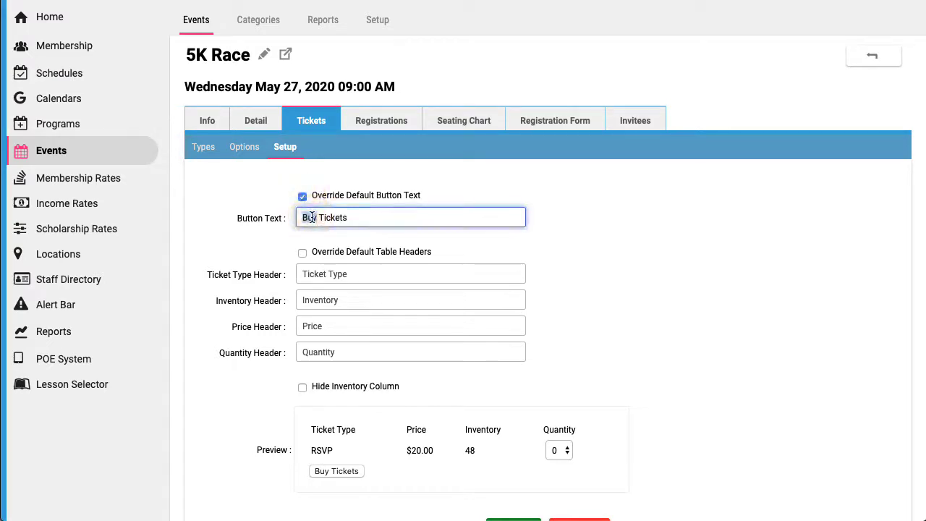
{"action": "triple_click", "coordinate": [321, 217]}
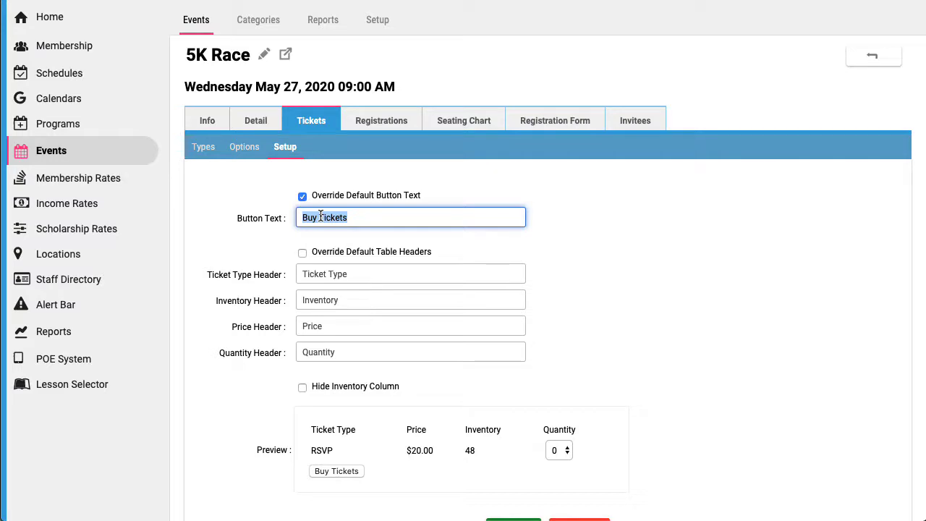
{"action": "type", "text": "RSVP"}
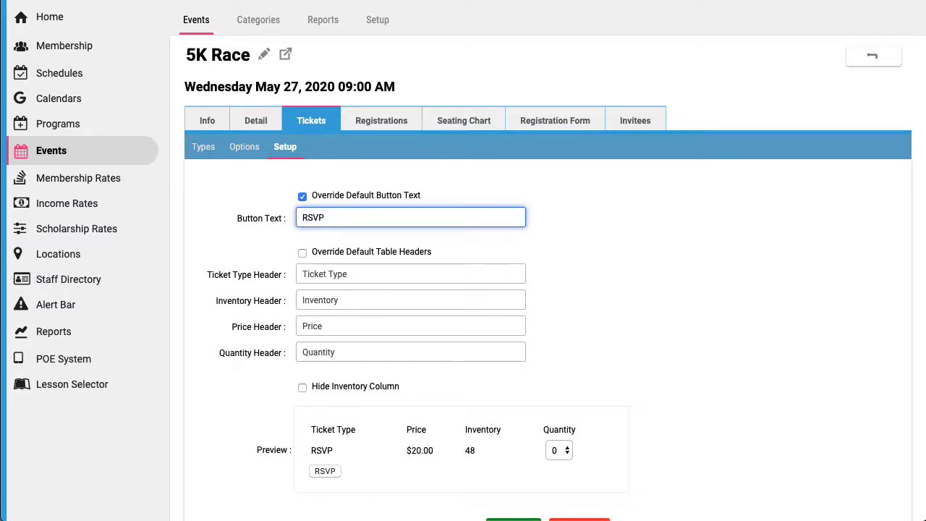
{"action": "double_click", "coordinate": [323, 217]}
{"action": "key", "text": "BackSpace"}
{"action": "left_click", "coordinate": [302, 196]}
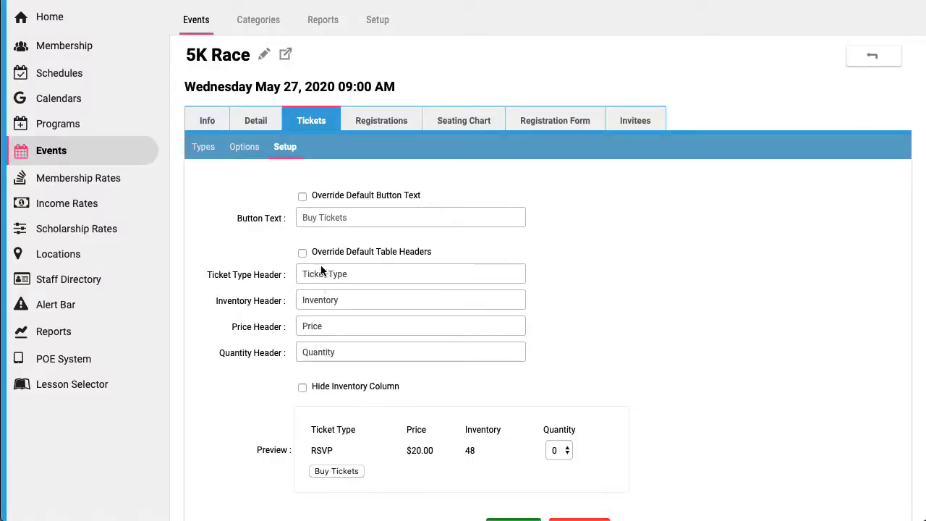
- Try the table header override and the hidden inventory column in the ticket setup, leaving without saving
{"action": "left_click", "coordinate": [326, 251]}
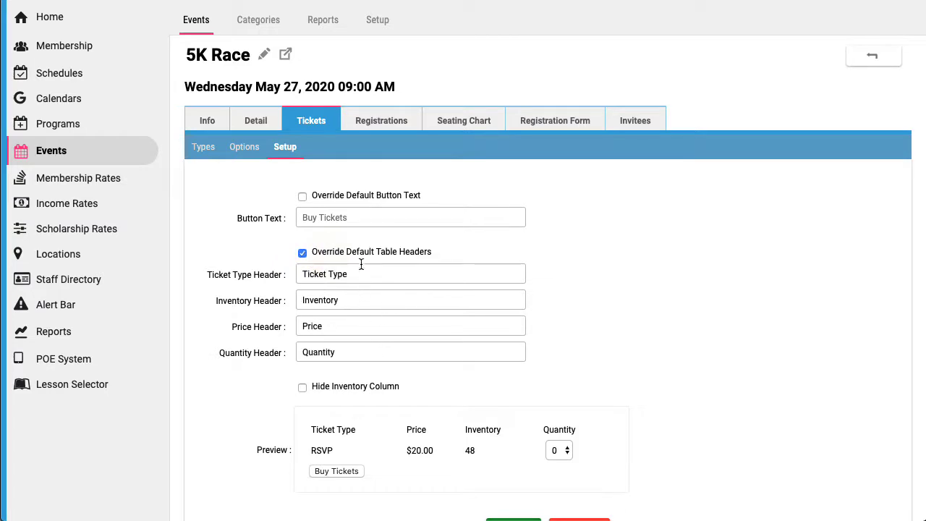
{"action": "left_click", "coordinate": [362, 251]}
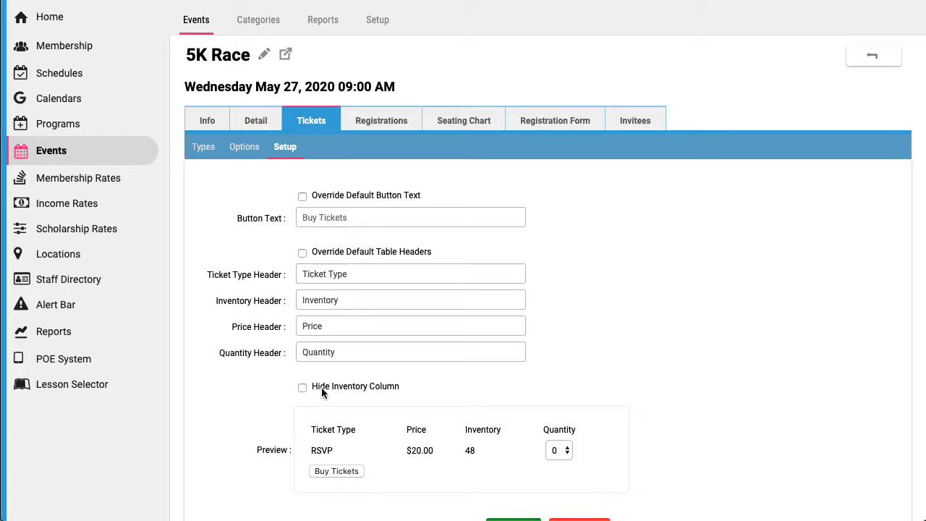
{"action": "left_click", "coordinate": [361, 387]}
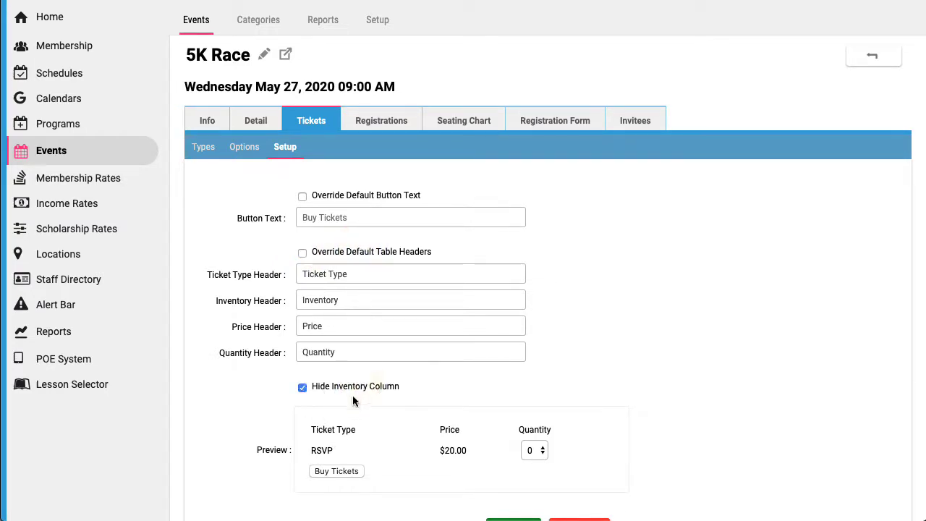
{"action": "left_click", "coordinate": [340, 387]}
{"action": "scroll", "coordinate": [468, 373], "scroll_direction": "down", "scroll_amount": 1}
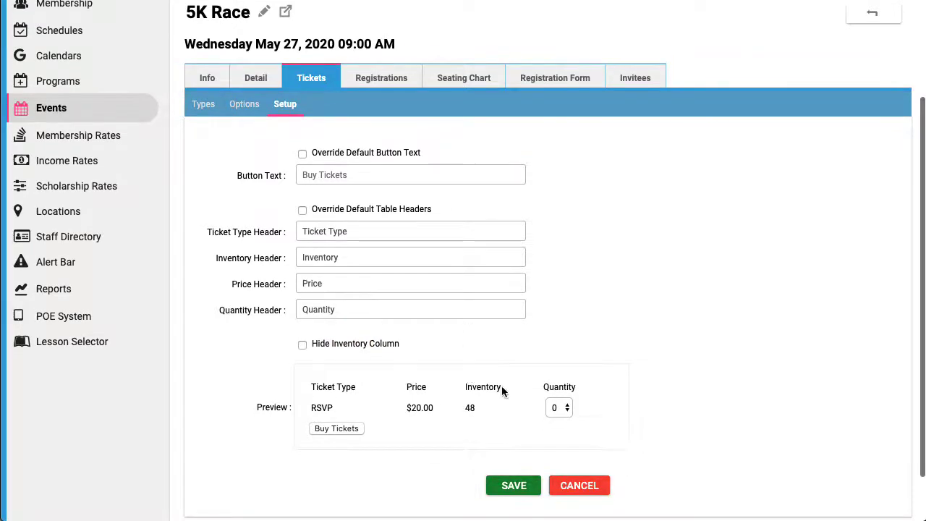
{"action": "left_click", "coordinate": [568, 487]}
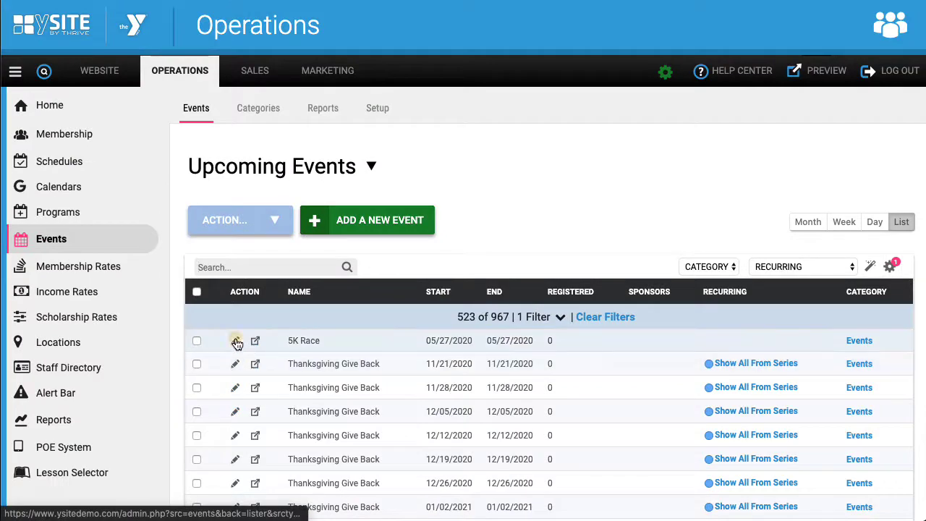
- Open the 5K Race event's registration form and look over its list of fields
{"action": "left_click", "coordinate": [236, 341]}
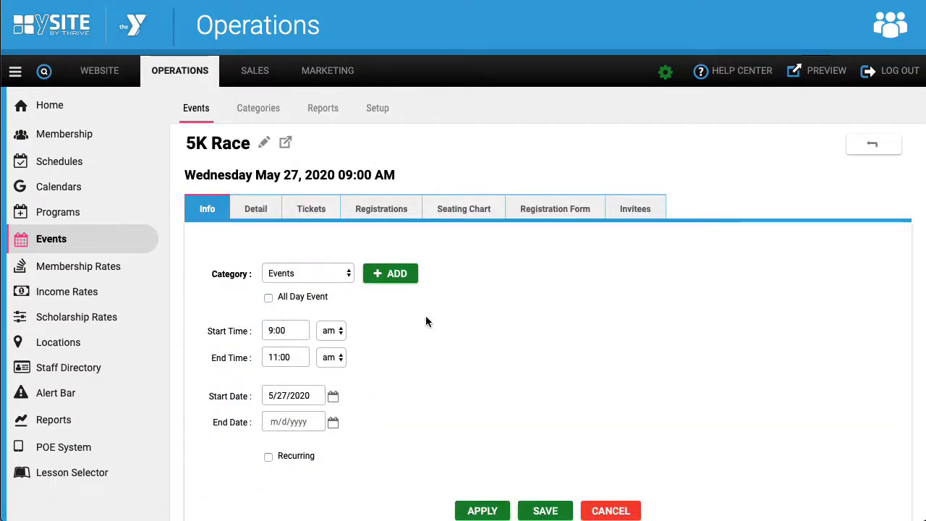
{"action": "left_click", "coordinate": [545, 214]}
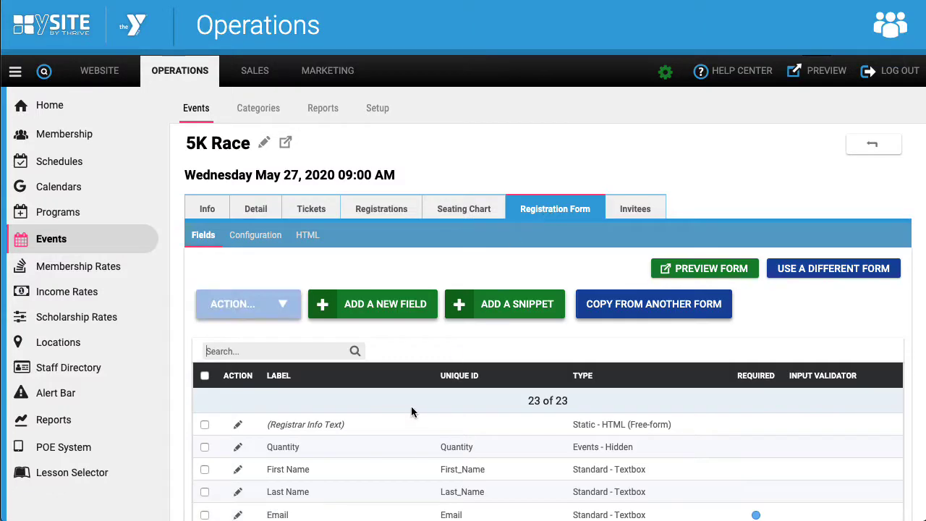
{"action": "scroll", "coordinate": [411, 412], "scroll_direction": "down", "scroll_amount": 1}
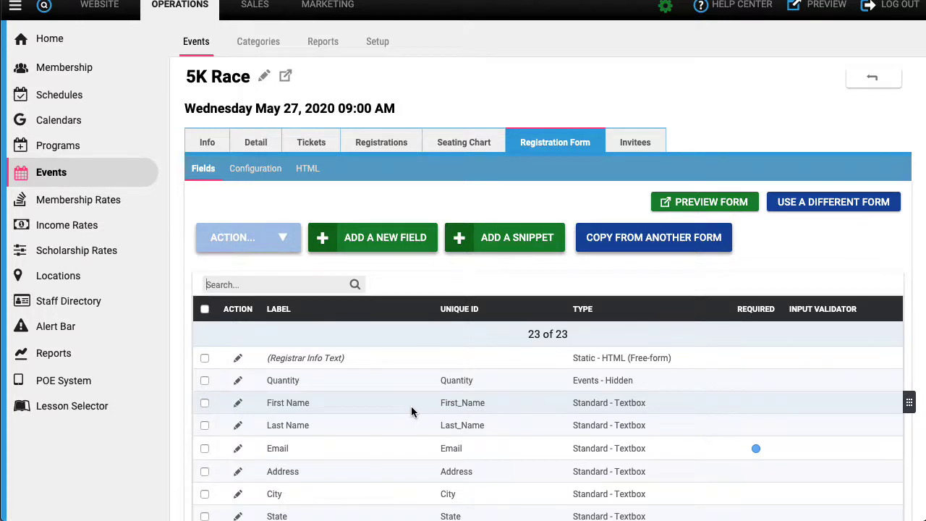
{"action": "scroll", "coordinate": [411, 411], "scroll_direction": "down", "scroll_amount": 1}
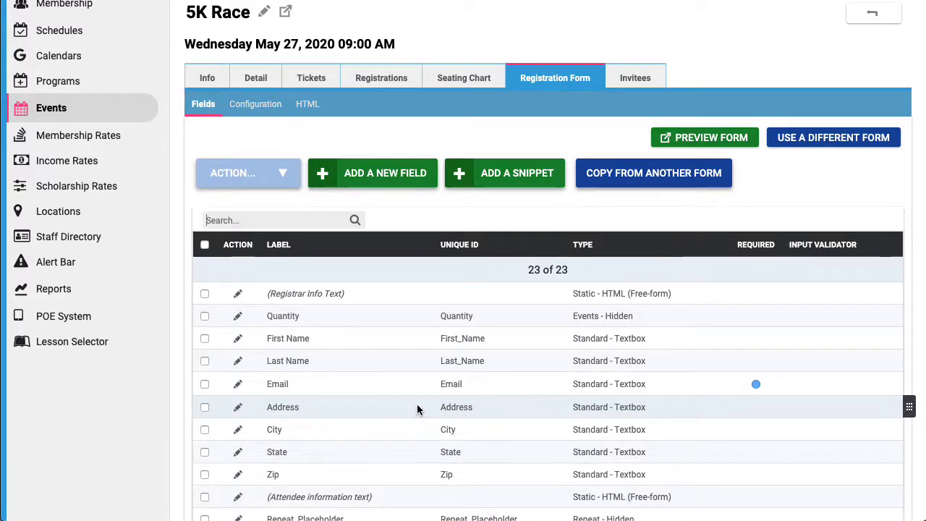
{"action": "scroll", "coordinate": [416, 405], "scroll_direction": "down", "scroll_amount": 2}
{"action": "scroll", "coordinate": [419, 399], "scroll_direction": "down", "scroll_amount": 1}
{"action": "scroll", "coordinate": [419, 399], "scroll_direction": "up", "scroll_amount": 2}
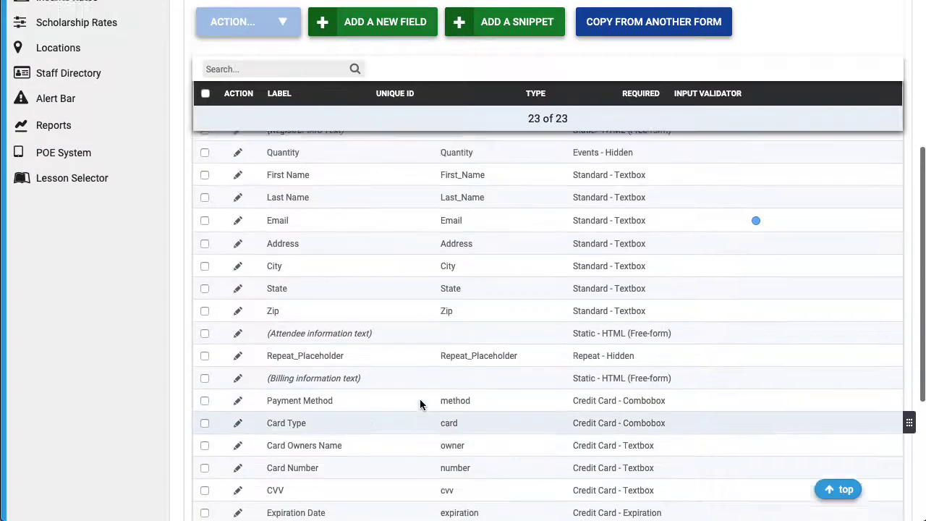
{"action": "scroll", "coordinate": [420, 399], "scroll_direction": "down", "scroll_amount": 1}
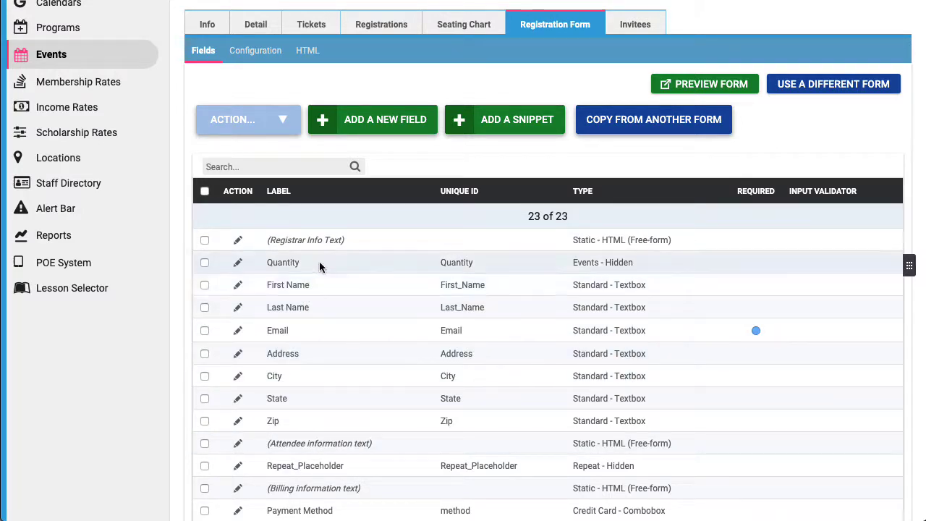
- Examine the hidden Quantity and Repeat_Placeholder fields in the registration form's field list
{"action": "double_click", "coordinate": [276, 263]}
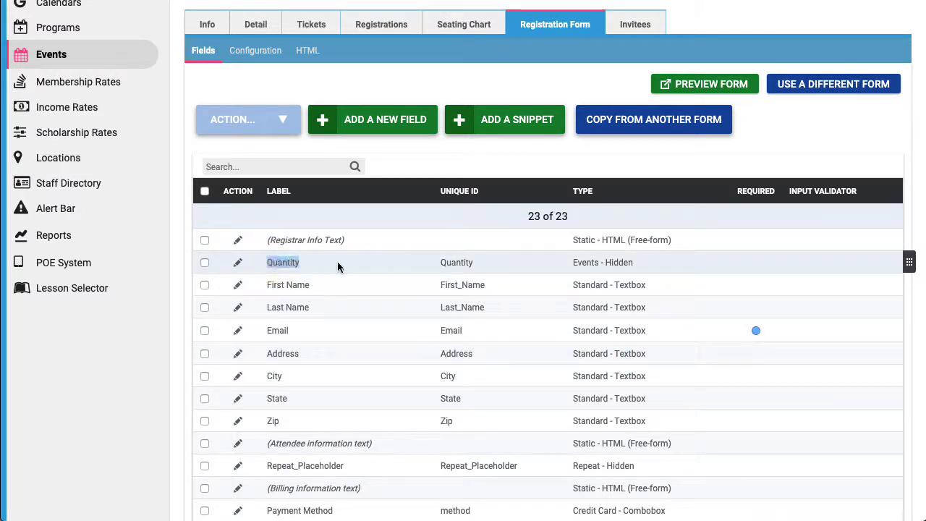
{"action": "left_click", "coordinate": [618, 262]}
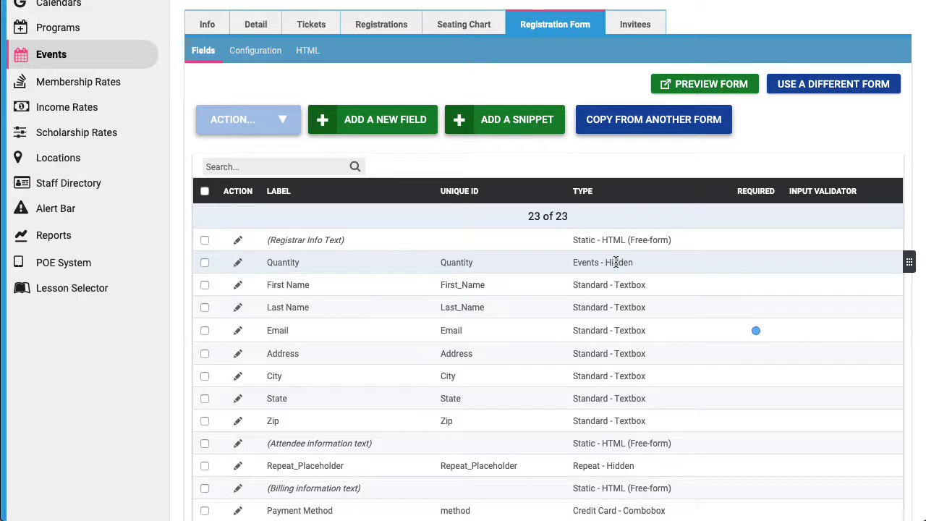
{"action": "scroll", "coordinate": [627, 316], "scroll_direction": "down", "scroll_amount": 3}
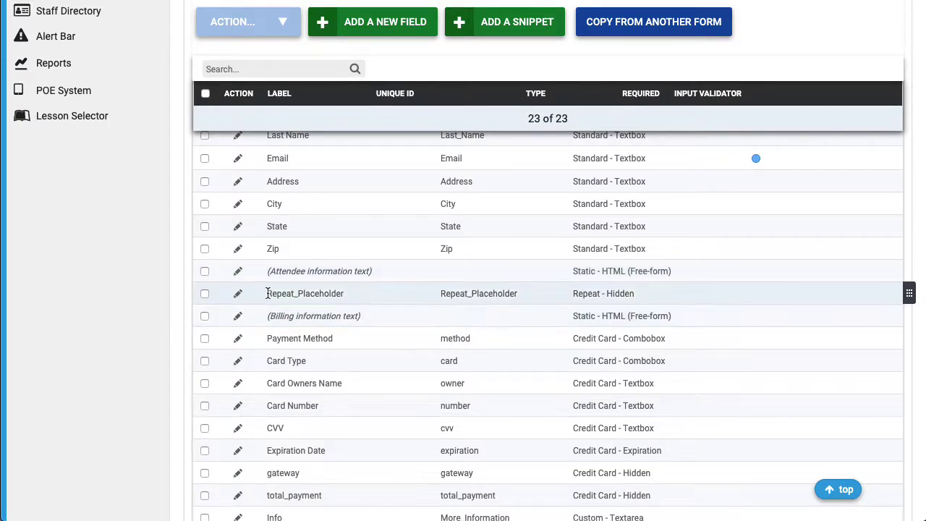
{"action": "left_click_drag", "start_coordinate": [265, 293], "coordinate": [707, 293]}
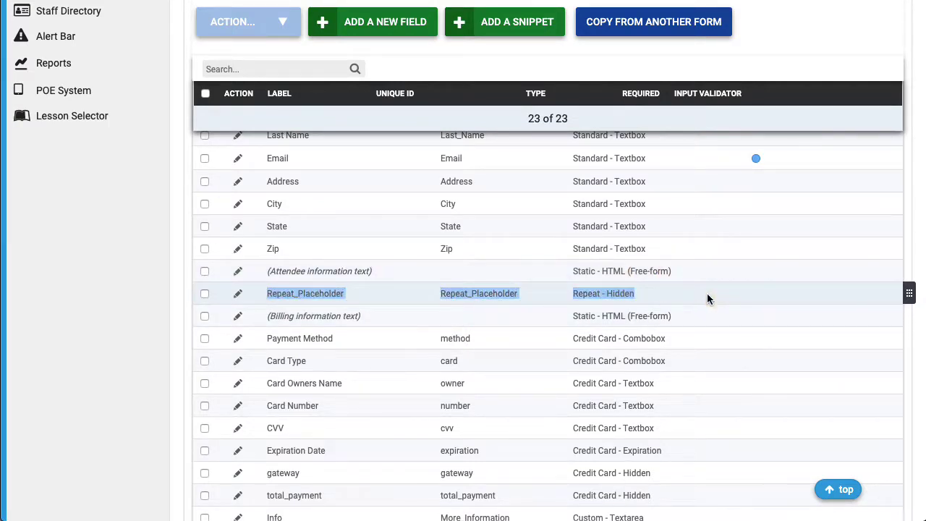
{"action": "left_click", "coordinate": [662, 293]}
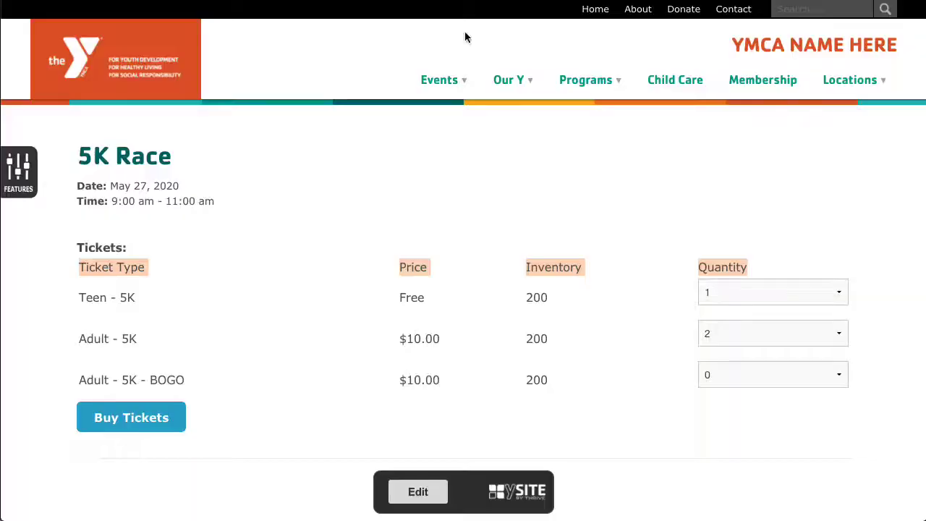
- Check the repeated attendee sections on the public registration form, and review the credit card, info and coupon fields in the form's field list
{"action": "left_click", "coordinate": [128, 416]}
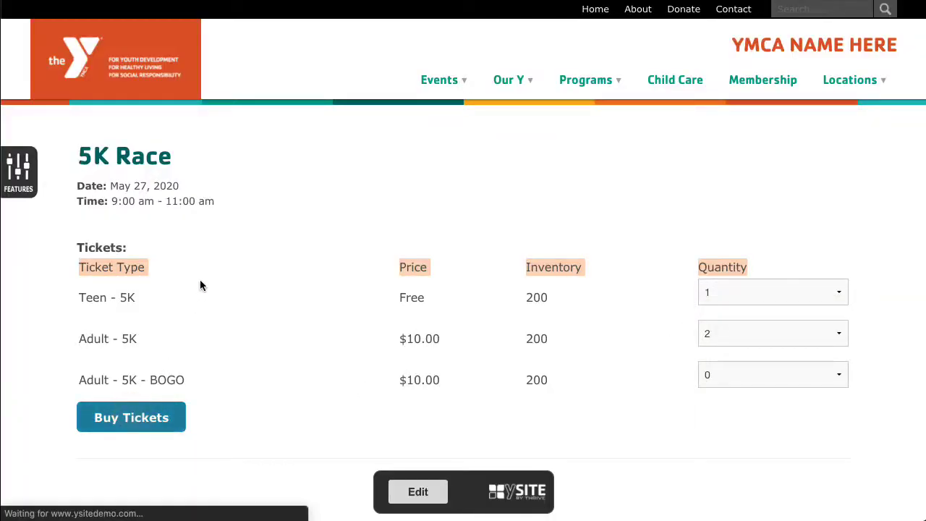
{"action": "scroll", "coordinate": [207, 286], "scroll_direction": "down", "scroll_amount": 6}
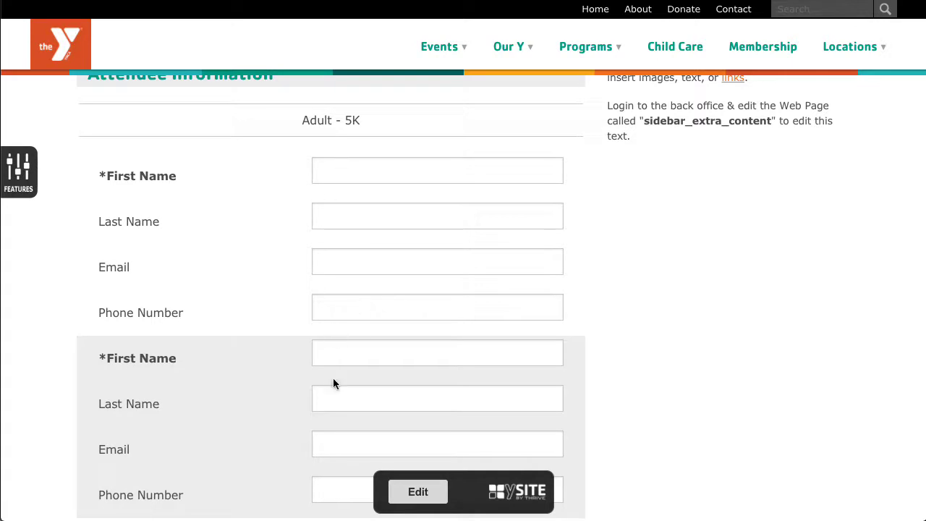
{"action": "scroll", "coordinate": [332, 379], "scroll_direction": "down", "scroll_amount": 6}
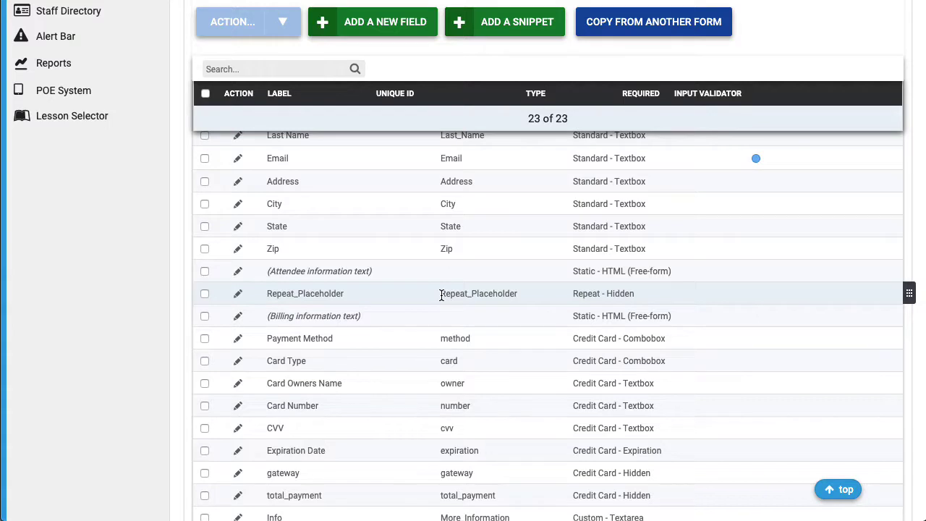
{"action": "scroll", "coordinate": [441, 296], "scroll_direction": "down", "scroll_amount": 3}
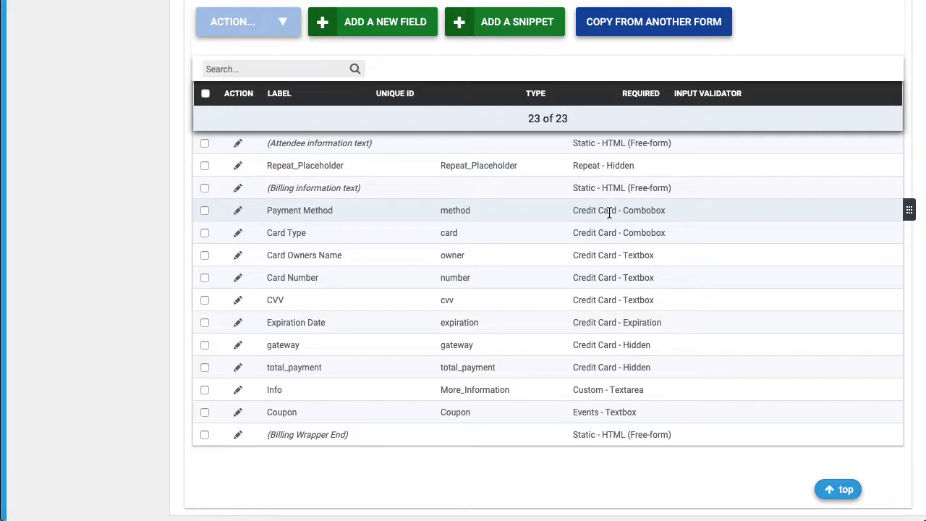
{"action": "scroll", "coordinate": [608, 210], "scroll_direction": "up", "scroll_amount": 7}
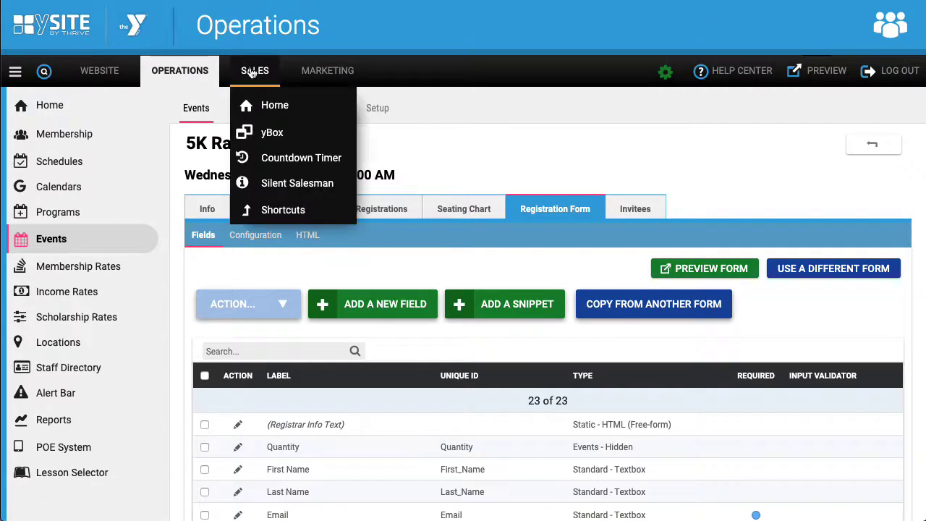
- Review the registration form's field list again, from the registrar info text through the billing and coupon fields
{"action": "scroll", "coordinate": [392, 369], "scroll_direction": "down", "scroll_amount": 6}
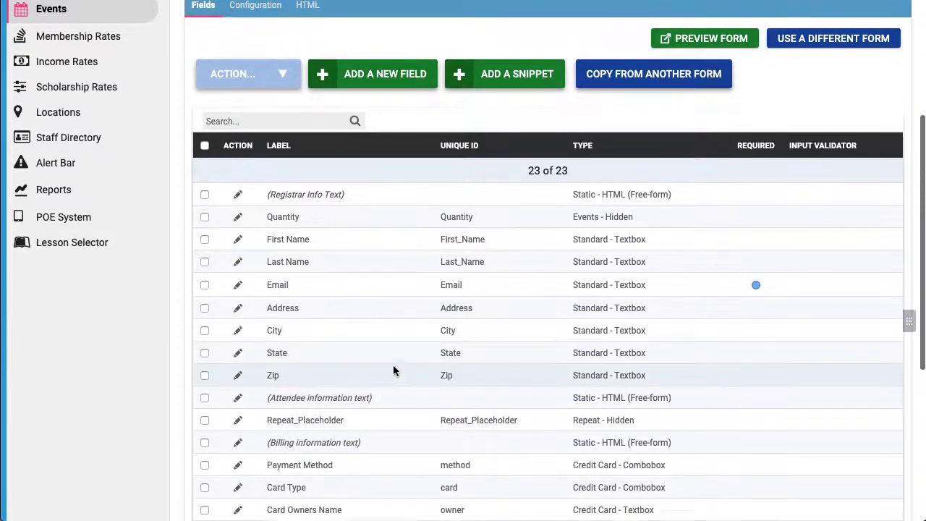
{"action": "scroll", "coordinate": [393, 370], "scroll_direction": "down", "scroll_amount": 1}
{"action": "scroll", "coordinate": [393, 370], "scroll_direction": "up", "scroll_amount": 1}
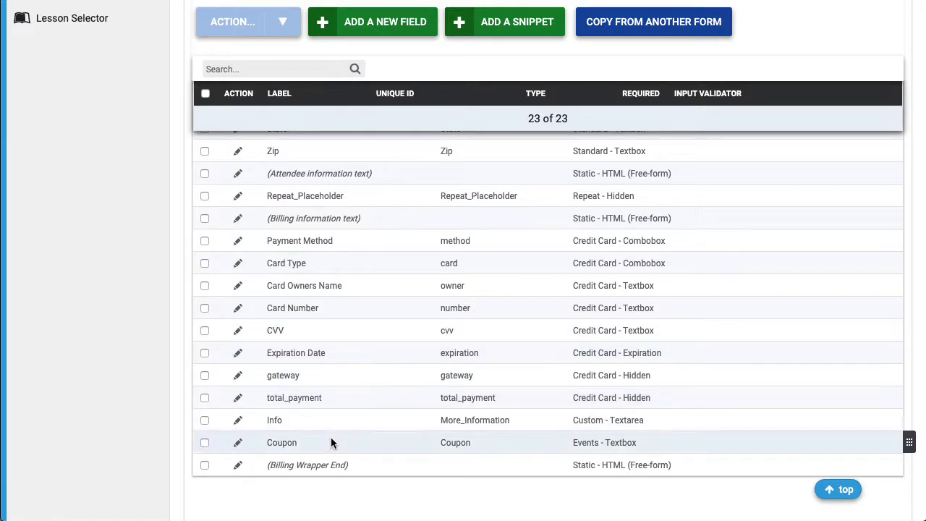
{"action": "scroll", "coordinate": [521, 181], "scroll_direction": "up", "scroll_amount": 3}
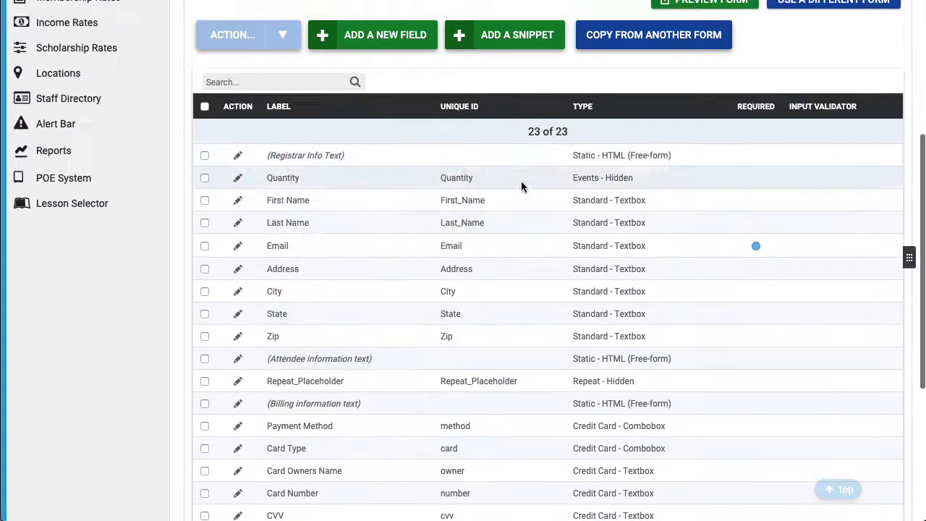
{"action": "scroll", "coordinate": [461, 318], "scroll_direction": "up", "scroll_amount": 4}
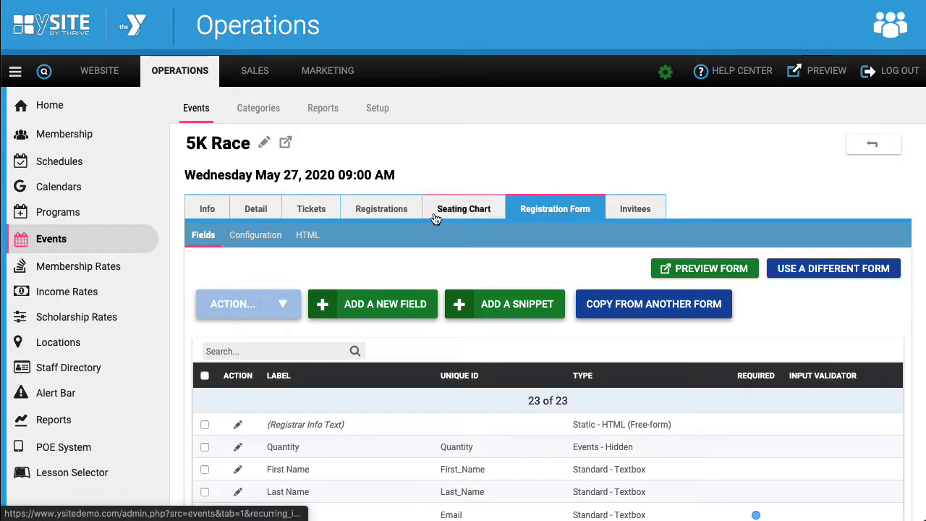
- Open the 5K Race event's registration orders list and compare it with the attendee sections on the public registration form
{"action": "left_click", "coordinate": [391, 216]}
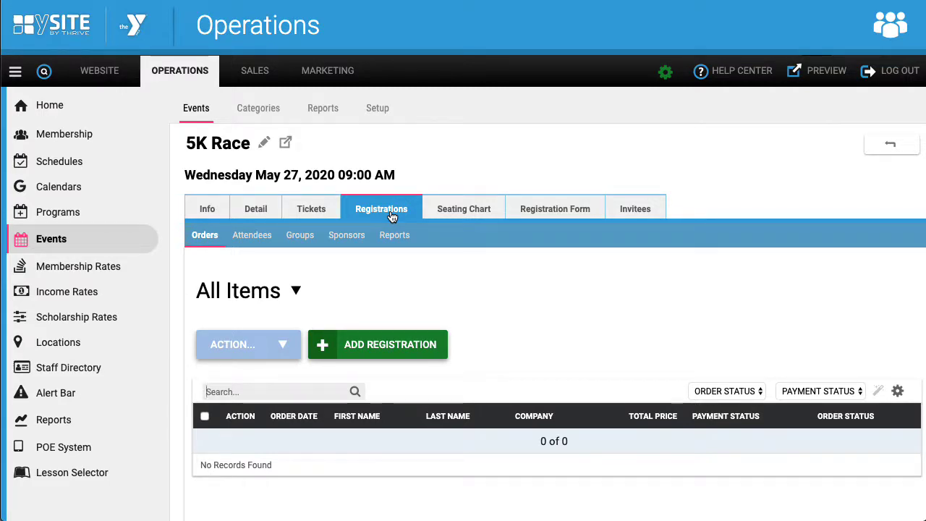
{"action": "scroll", "coordinate": [478, 277], "scroll_direction": "down", "scroll_amount": 1}
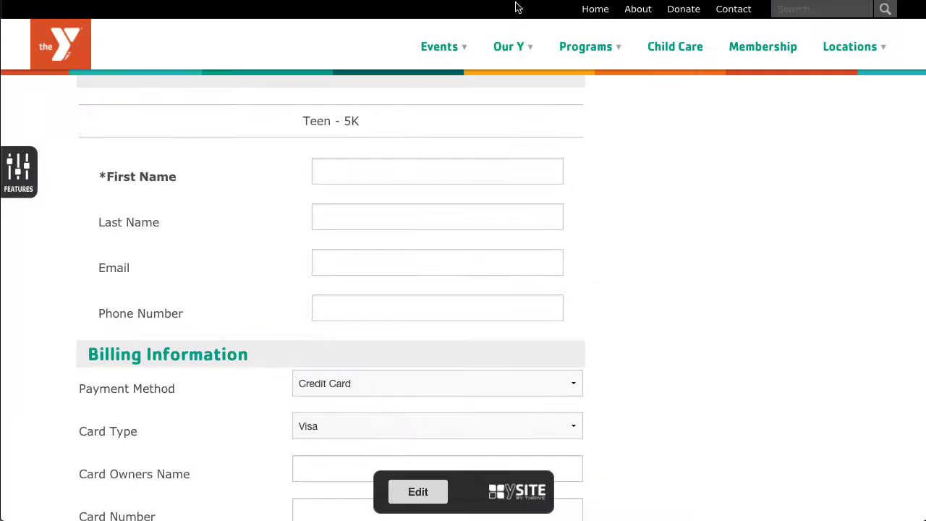
{"action": "scroll", "coordinate": [516, 185], "scroll_direction": "up", "scroll_amount": 10}
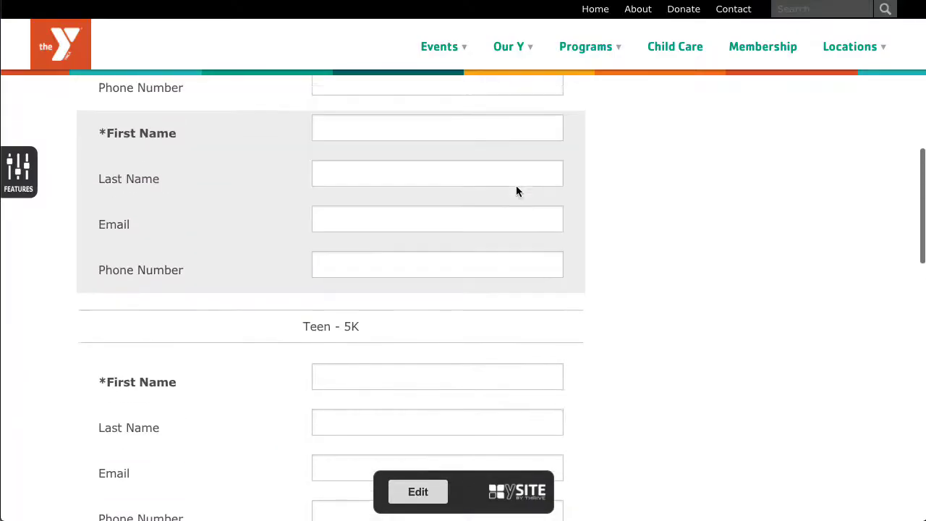
{"action": "scroll", "coordinate": [516, 187], "scroll_direction": "down", "scroll_amount": 8}
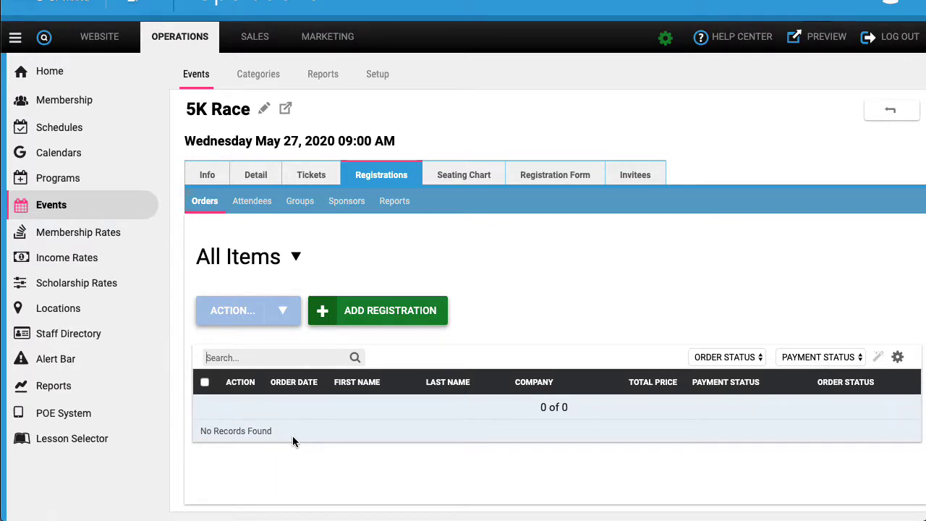
- Check the event's attendees list and its view options, and look at the groups and sponsors lists
{"action": "left_click", "coordinate": [252, 207]}
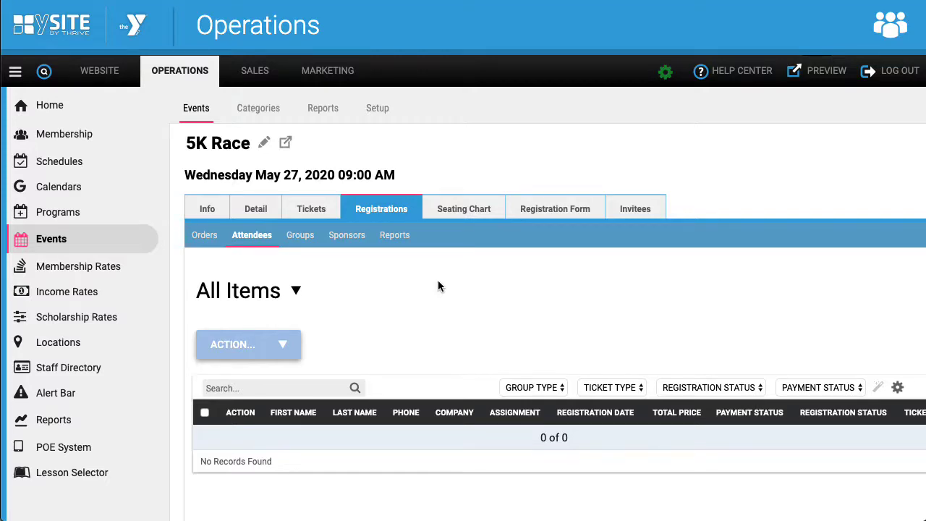
{"action": "left_click", "coordinate": [897, 387]}
{"action": "left_click", "coordinate": [854, 345]}
{"action": "scroll", "coordinate": [854, 346], "scroll_direction": "down", "scroll_amount": 1}
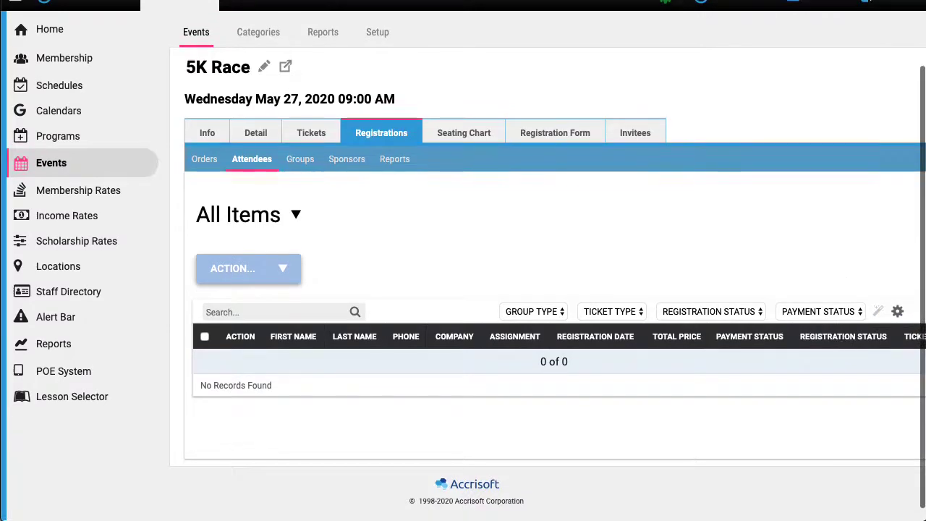
{"action": "left_click", "coordinate": [897, 314]}
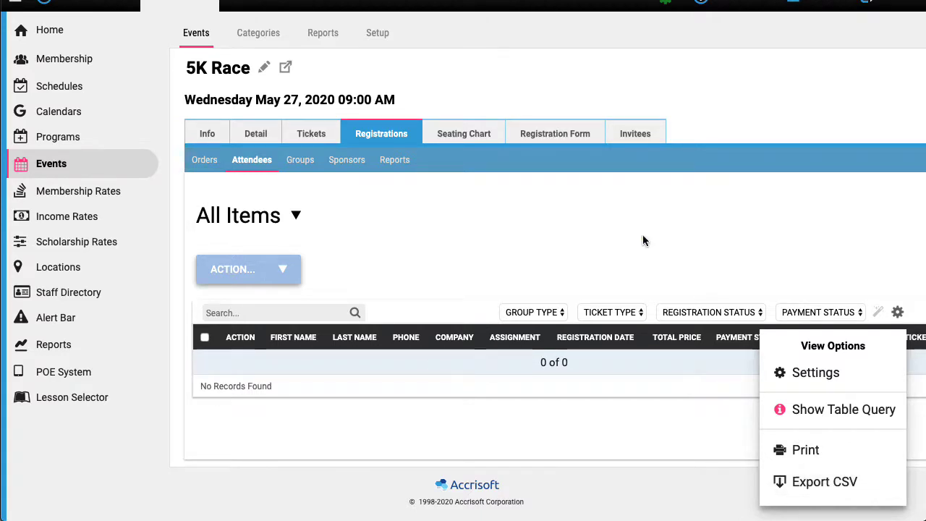
{"action": "left_click", "coordinate": [636, 211]}
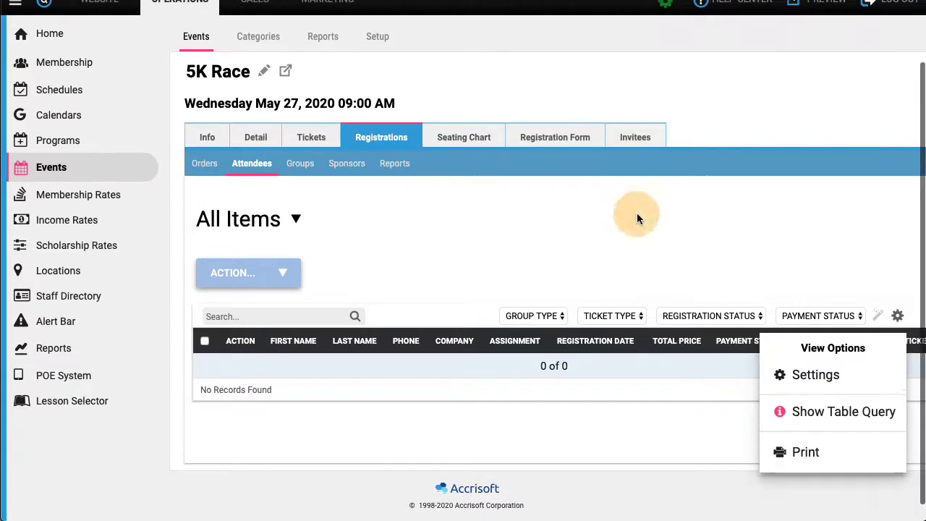
{"action": "left_click", "coordinate": [304, 173]}
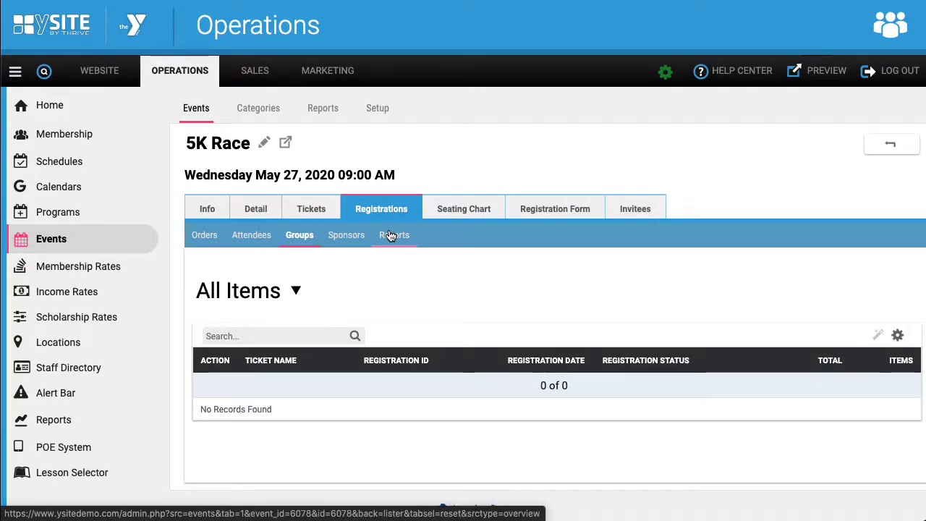
{"action": "left_click", "coordinate": [344, 237]}
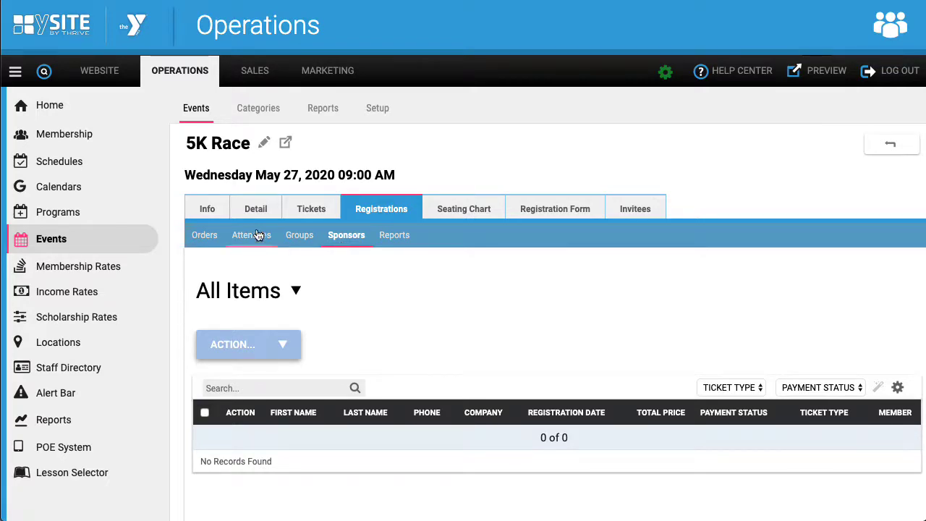
- Start a new ticket type for the 5K Race event and set its type to Sponsorship
{"action": "left_click", "coordinate": [304, 211]}
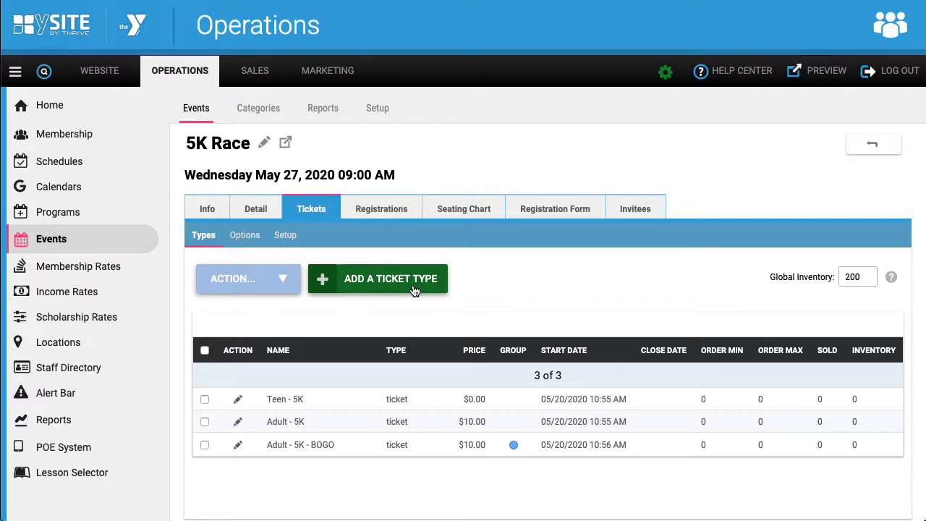
{"action": "left_click", "coordinate": [355, 278]}
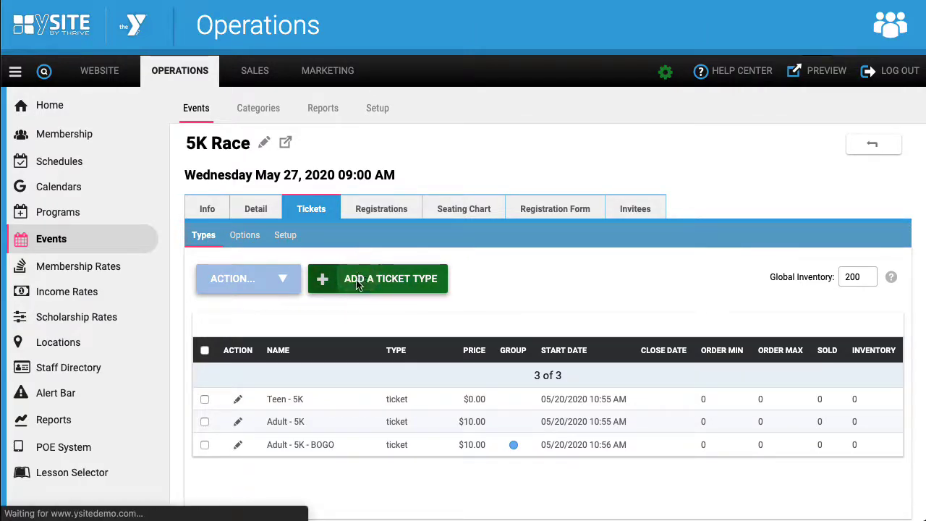
{"action": "scroll", "coordinate": [478, 378], "scroll_direction": "down", "scroll_amount": 3}
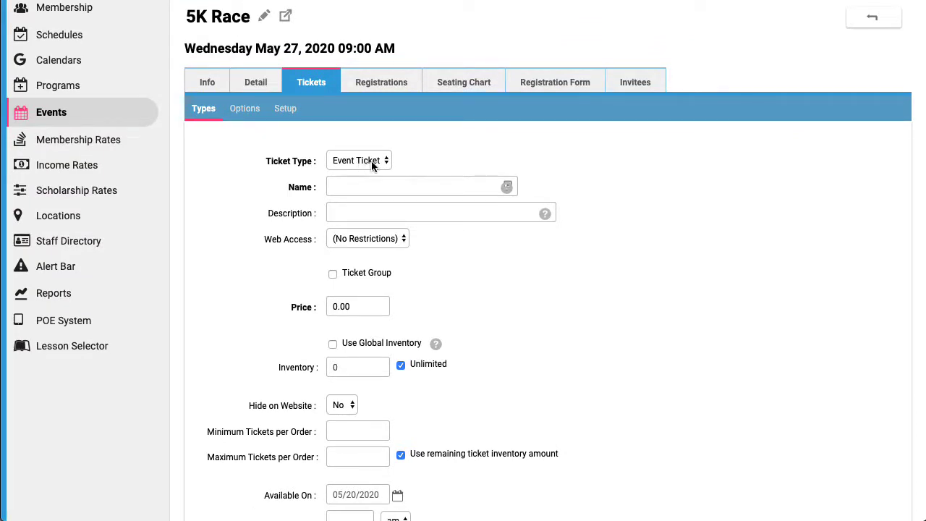
{"action": "left_click", "coordinate": [371, 161]}
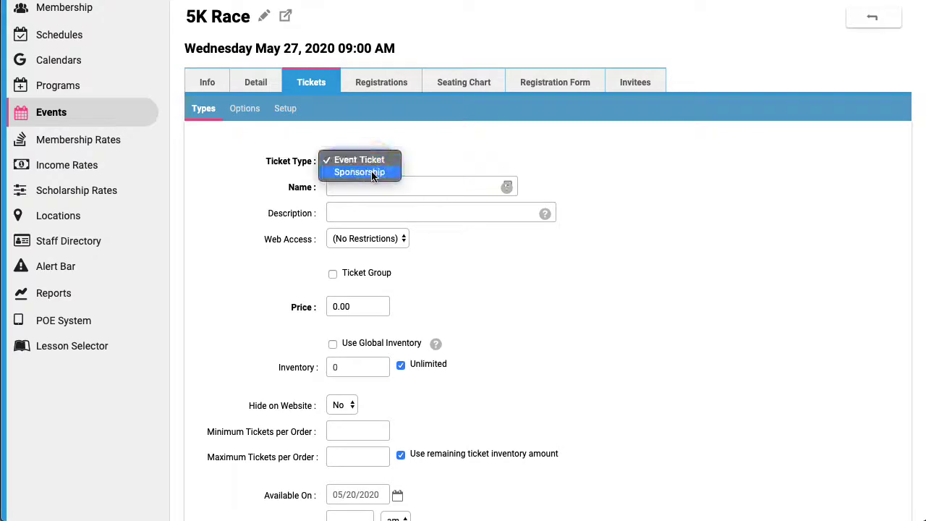
{"action": "left_click", "coordinate": [371, 170]}
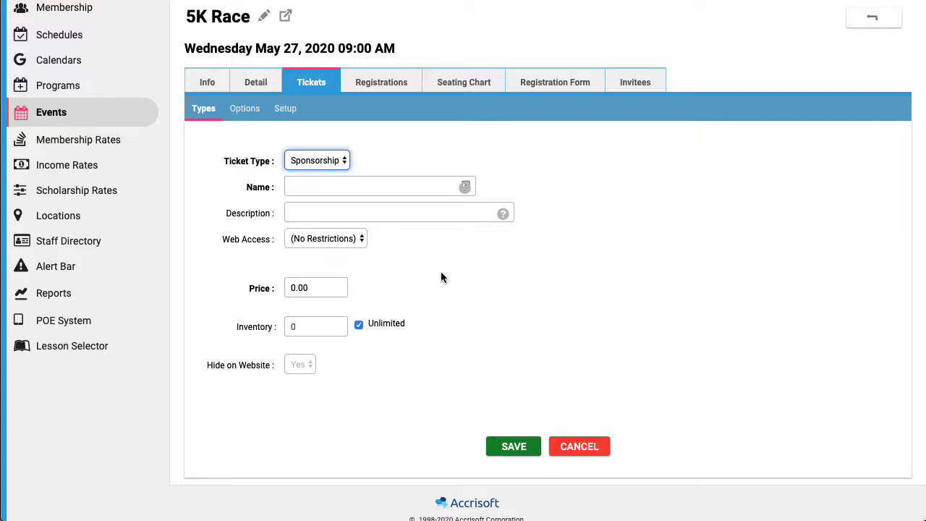
- Name the sponsorship Gold, with Gold as its description, and set its price to 1000.00
{"action": "left_click", "coordinate": [344, 183]}
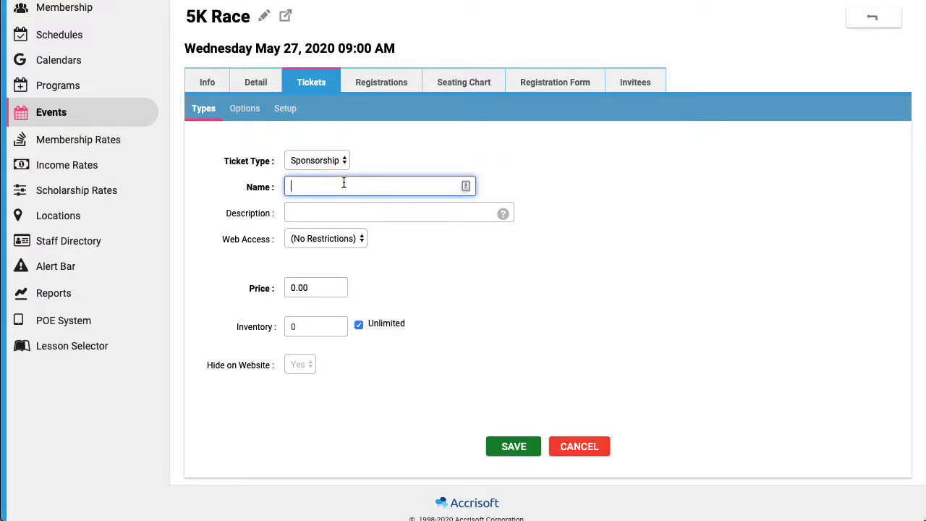
{"action": "type", "text": "Gold"}
{"action": "left_click", "coordinate": [355, 210]}
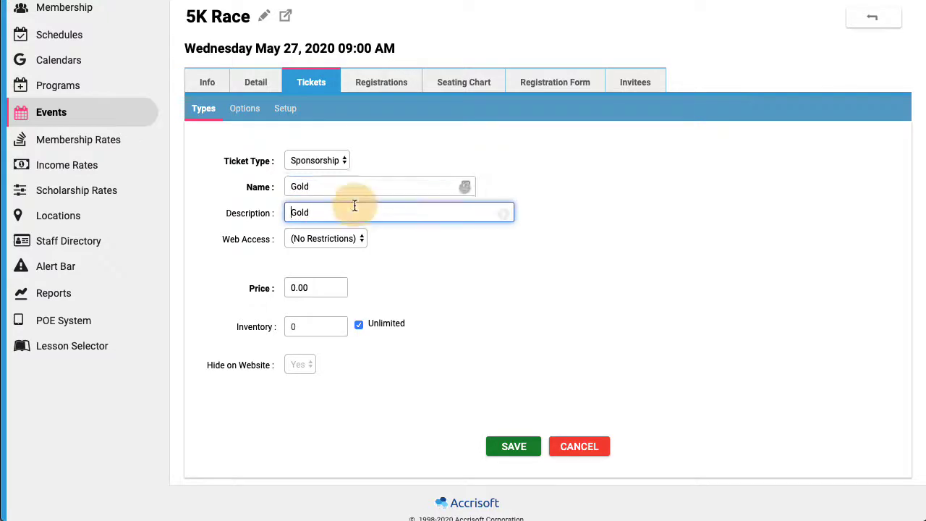
{"action": "left_click", "coordinate": [288, 288]}
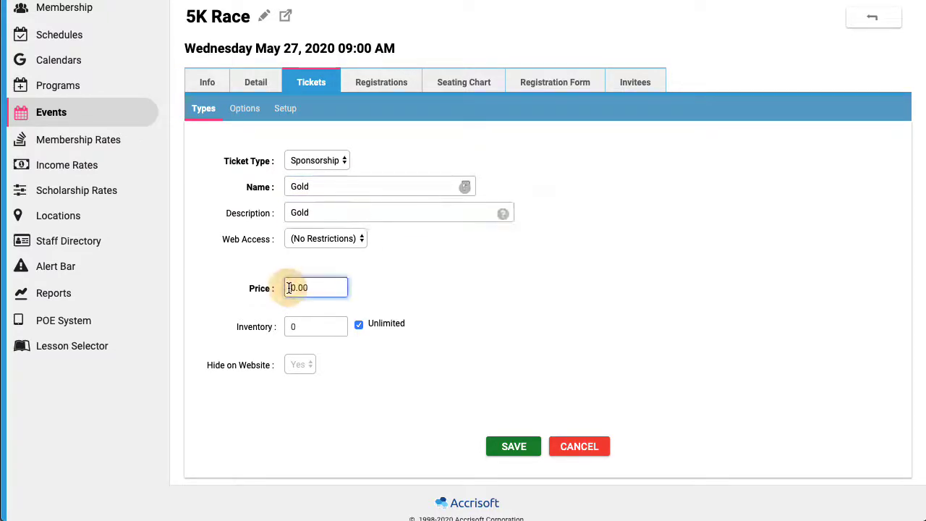
{"action": "type", "text": "100"}
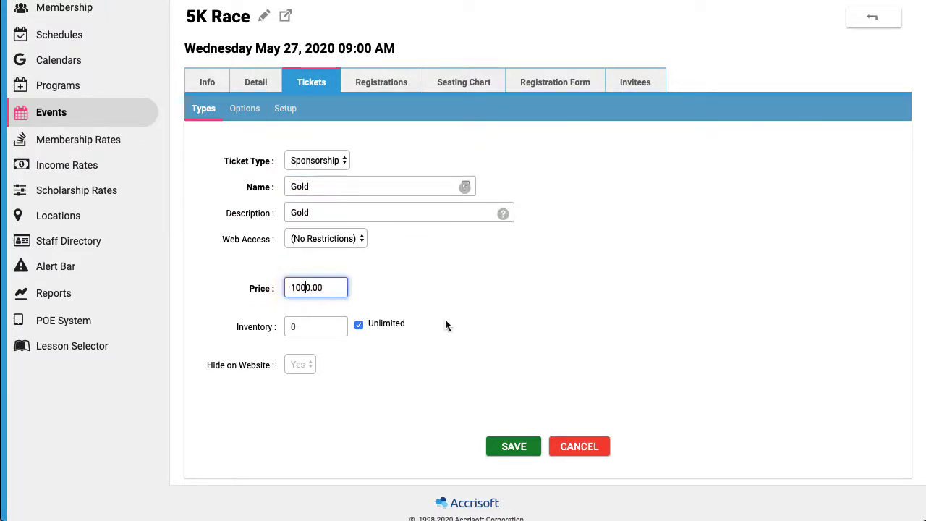
- Limit the Gold sponsorship's inventory to 5 instead of unlimited and save the ticket type
{"action": "left_click", "coordinate": [358, 326]}
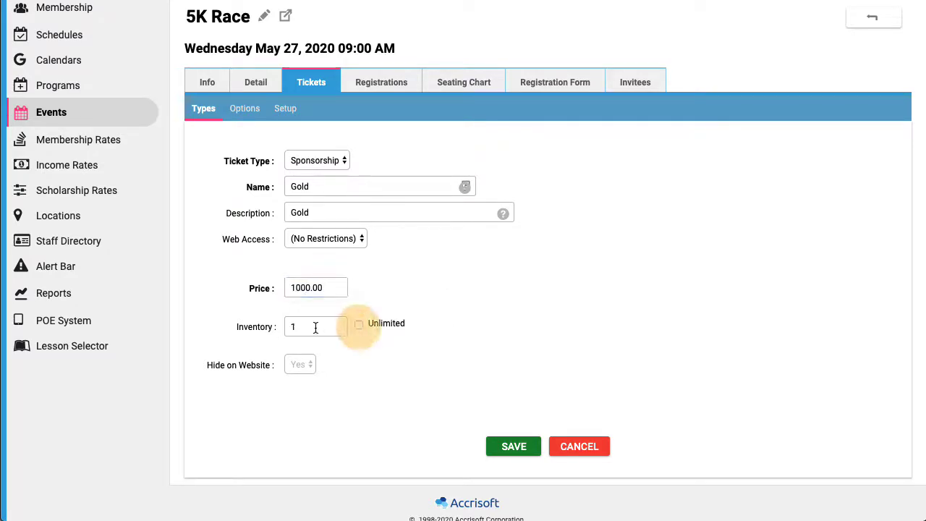
{"action": "left_click", "coordinate": [311, 329]}
{"action": "key", "text": "BackSpace"}
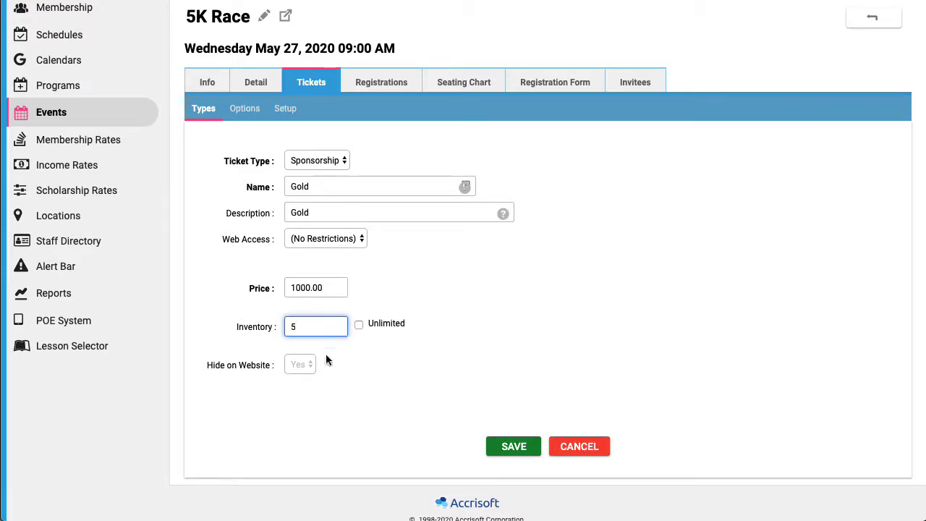
{"action": "left_click", "coordinate": [514, 446]}
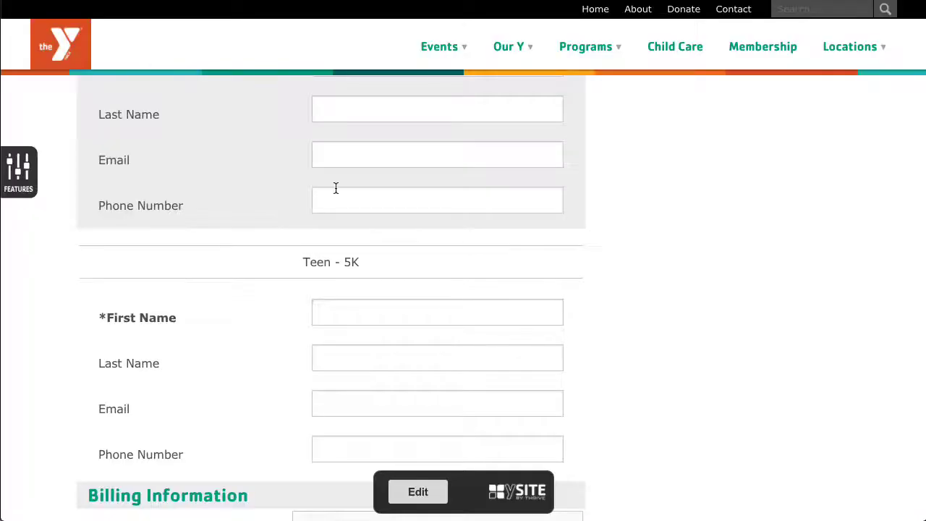
- Return to the public 5K Race ticket page and check which ticket types it offers
{"action": "scroll", "coordinate": [335, 188], "scroll_direction": "left", "scroll_amount": 5}
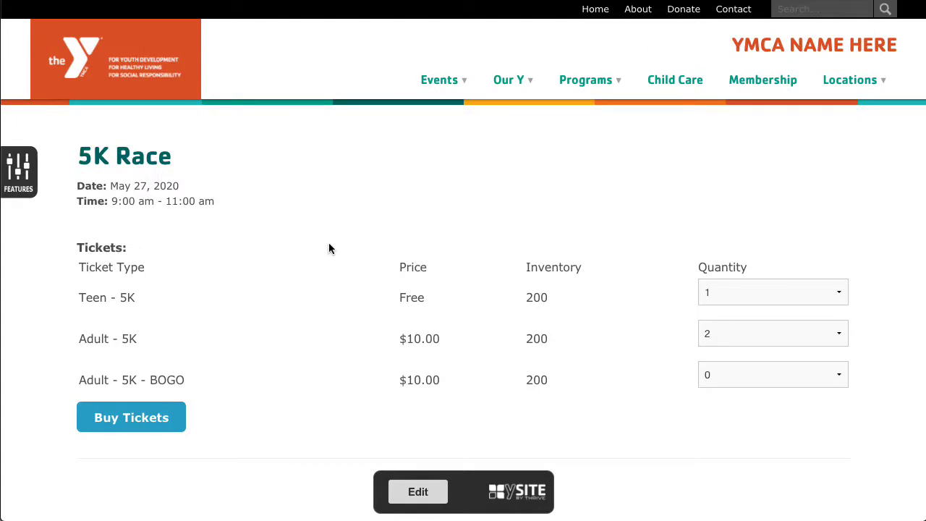
{"action": "scroll", "coordinate": [329, 245], "scroll_direction": "down", "scroll_amount": 2}
{"action": "scroll", "coordinate": [328, 244], "scroll_direction": "up", "scroll_amount": 2}
{"action": "left_click", "coordinate": [398, 1]}
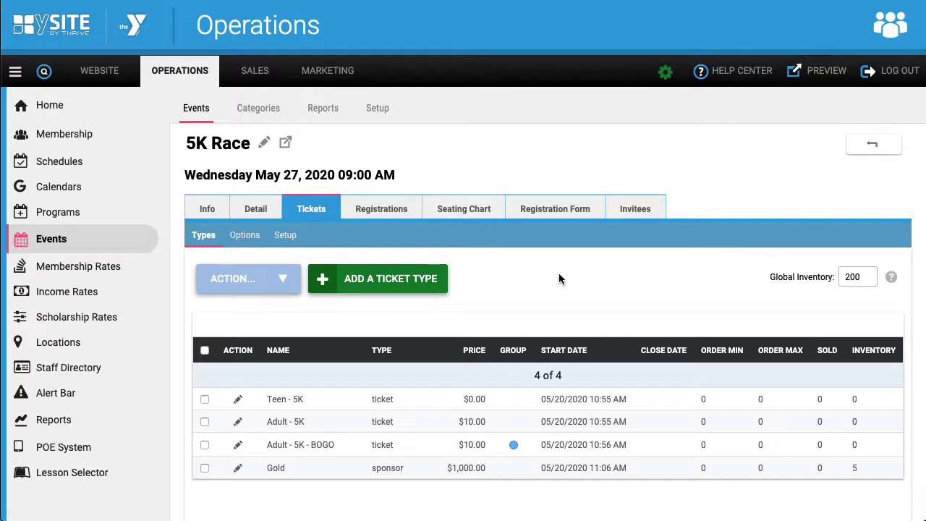
- Look at the event's registered sponsors list and return to the registration orders
{"action": "left_click", "coordinate": [377, 213]}
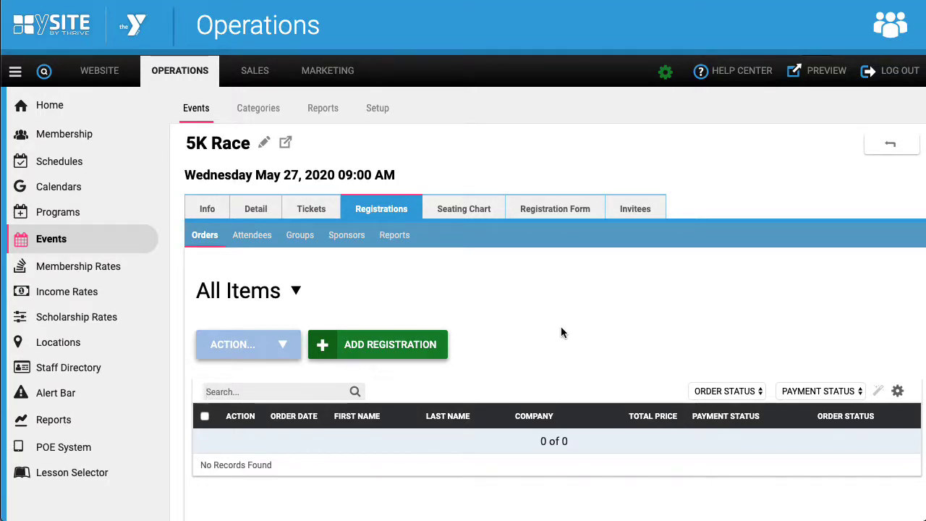
{"action": "left_click", "coordinate": [342, 237]}
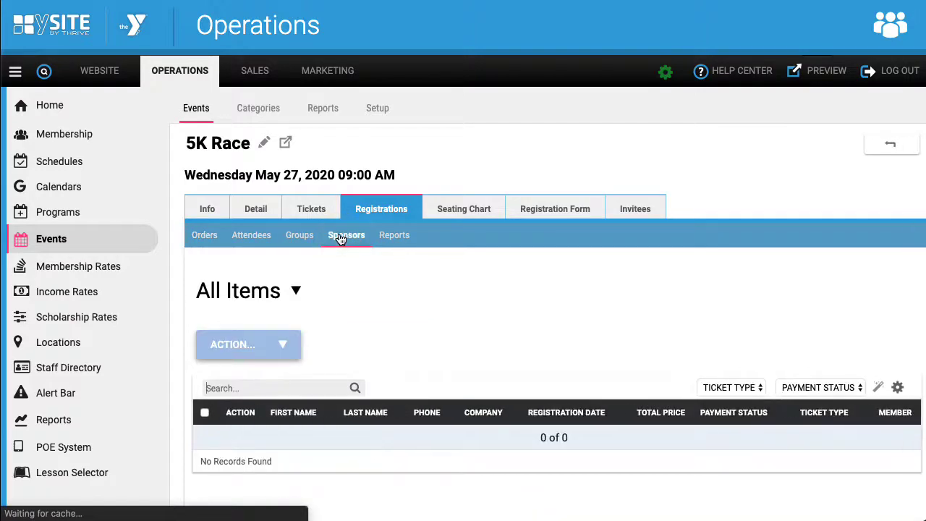
{"action": "left_click", "coordinate": [208, 238]}
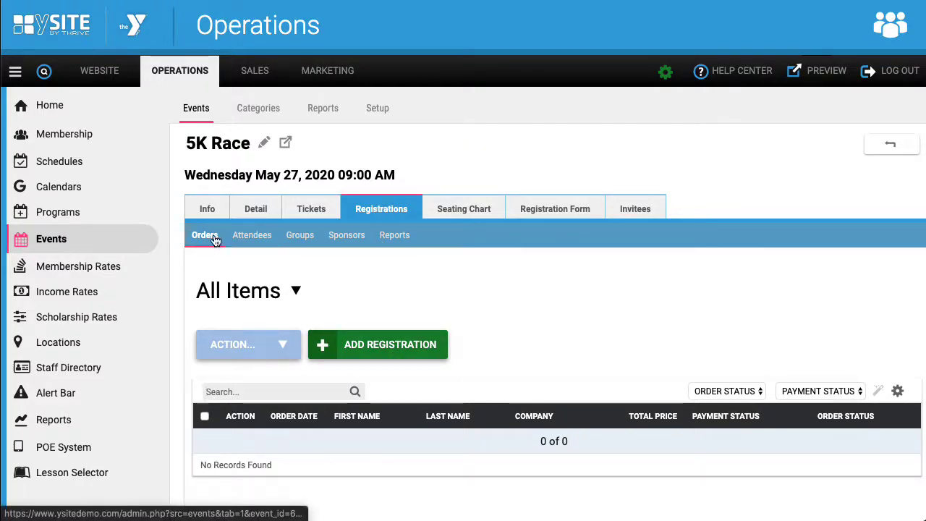
- Start adding a registration to the 5K Race and check the selectable ticket types and ticket group types
{"action": "left_click", "coordinate": [429, 355]}
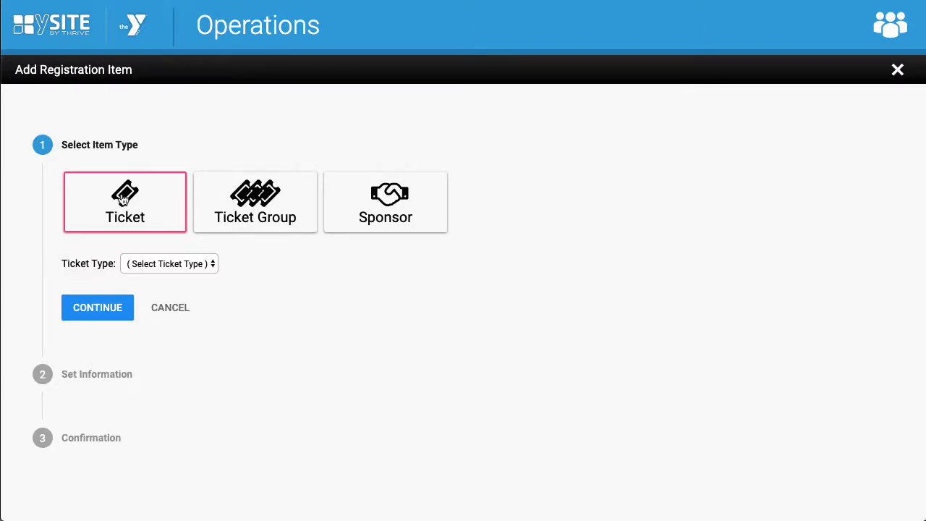
{"action": "left_click", "coordinate": [207, 263]}
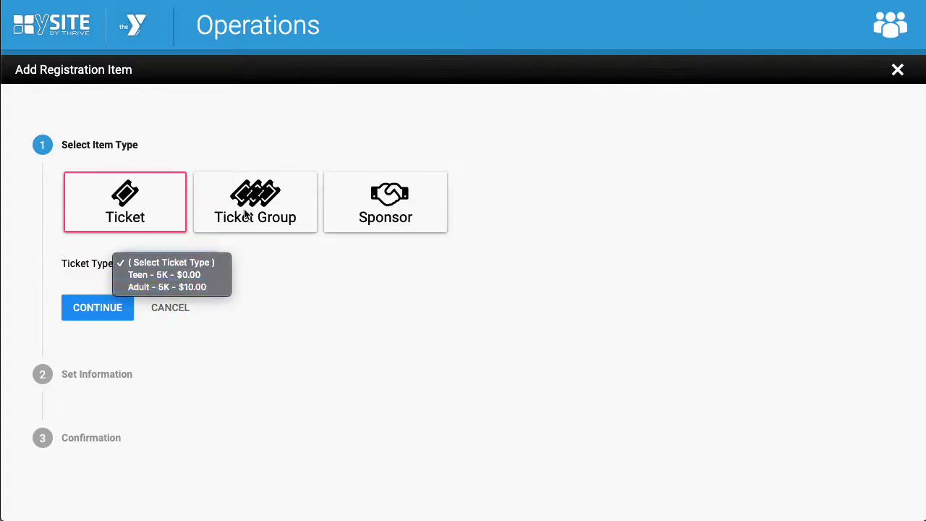
{"action": "left_click", "coordinate": [244, 193]}
{"action": "left_click", "coordinate": [253, 206]}
{"action": "left_click", "coordinate": [206, 264]}
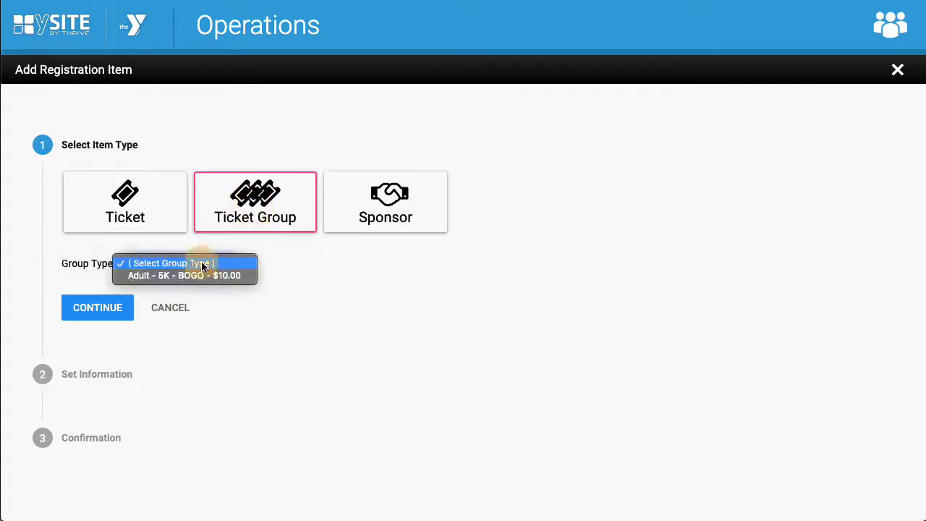
- Choose Sponsor as the registration item with the Gold - $1,000.00 sponsor type and continue to the sponsor information
{"action": "left_click", "coordinate": [370, 217]}
{"action": "left_click", "coordinate": [370, 217]}
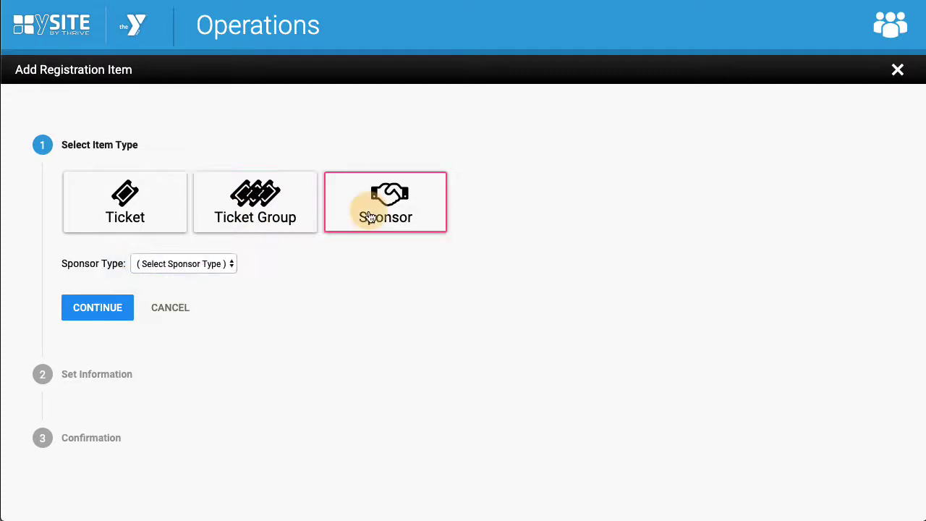
{"action": "left_click", "coordinate": [234, 263]}
{"action": "left_click", "coordinate": [212, 275]}
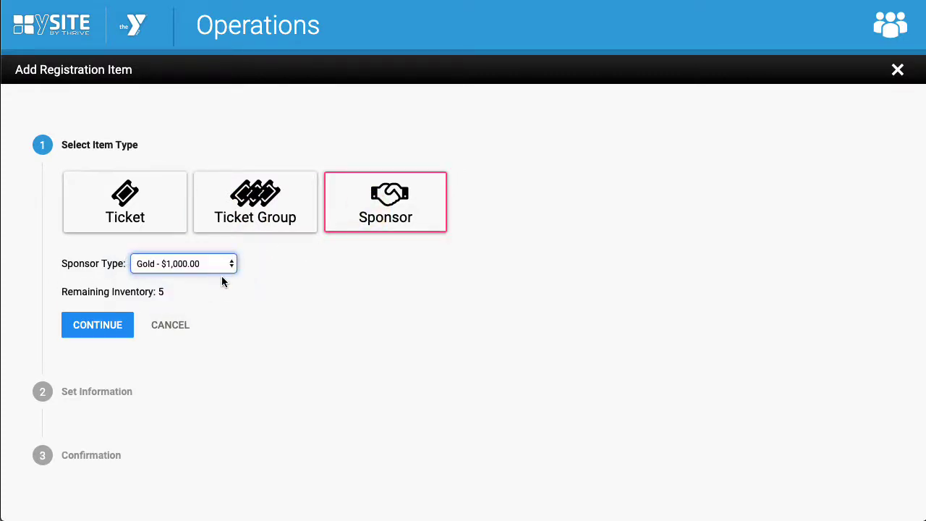
{"action": "left_click", "coordinate": [107, 328]}
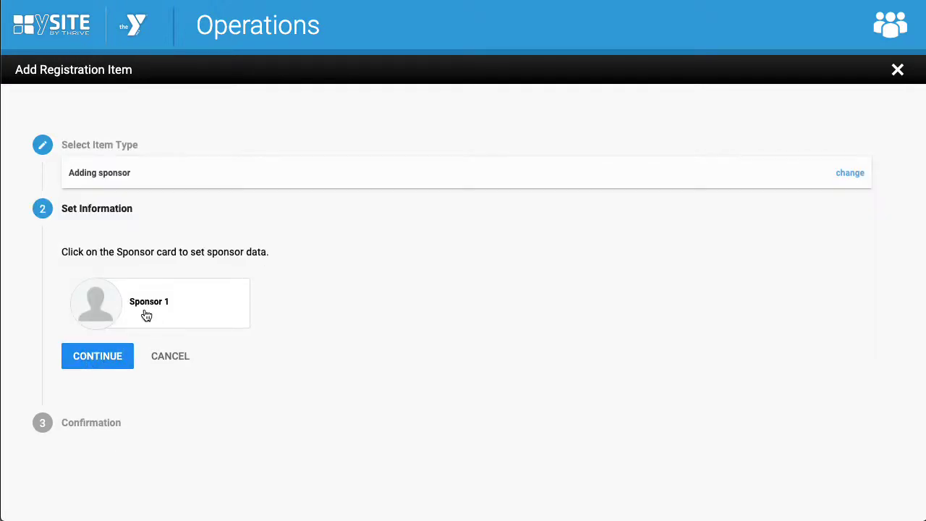
- View the data form of Sponsor 1, close it without entering details, and complete the sponsor registration
{"action": "left_click", "coordinate": [145, 307]}
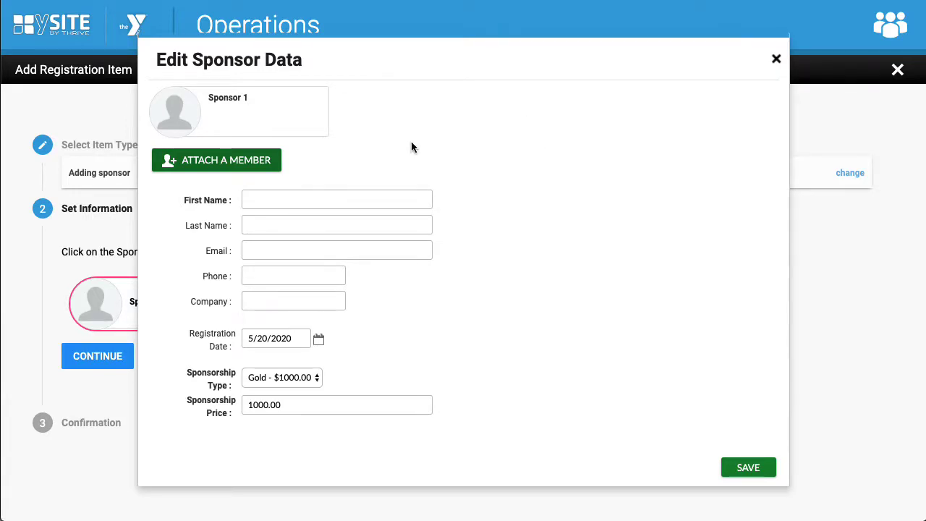
{"action": "left_click", "coordinate": [776, 59]}
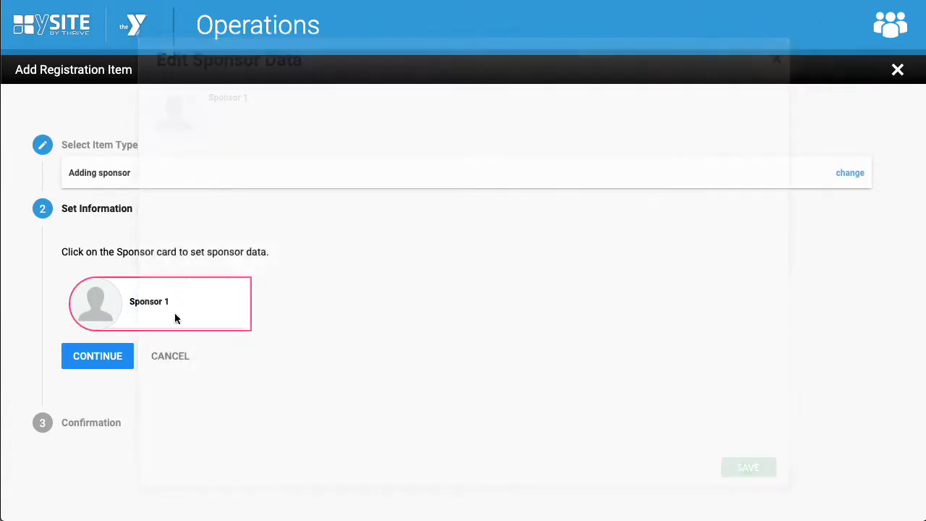
{"action": "left_click", "coordinate": [111, 367]}
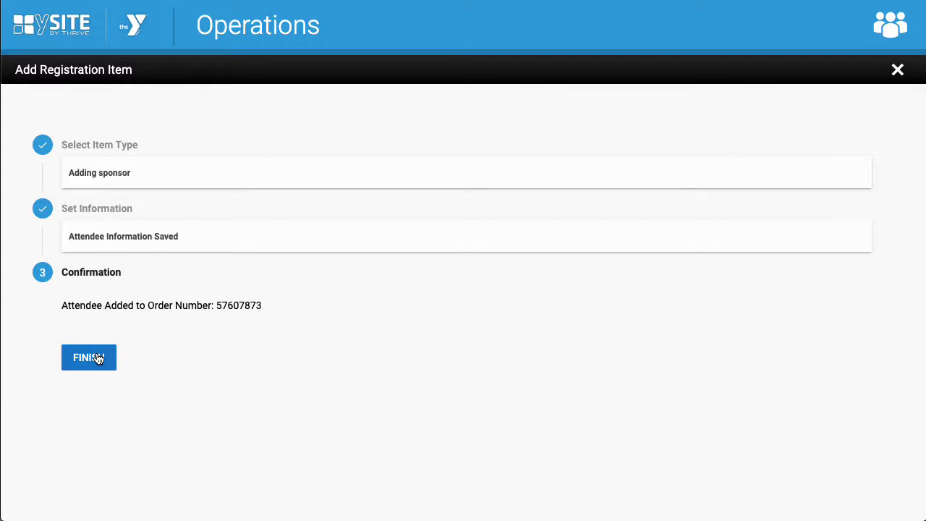
{"action": "left_click", "coordinate": [89, 362]}
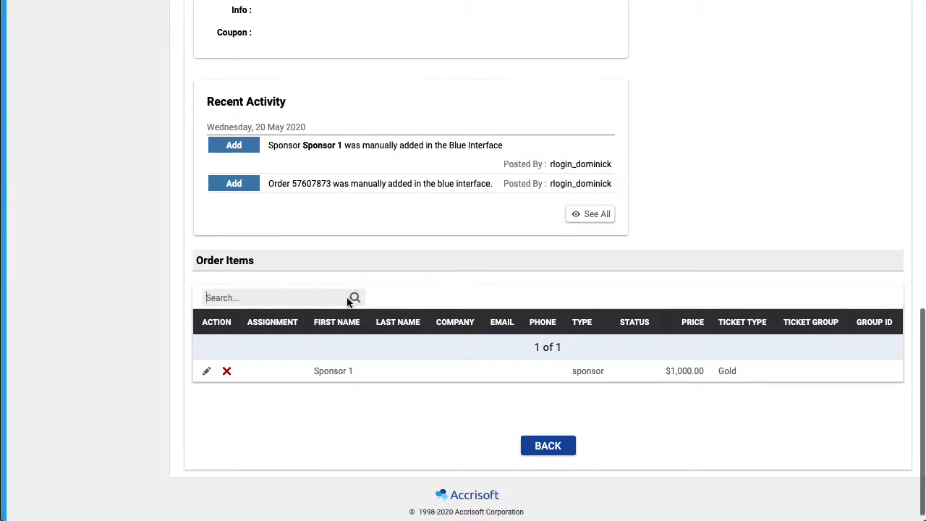
- Review the new sponsor order's items, recent activity, status and invoice details
{"action": "scroll", "coordinate": [349, 302], "scroll_direction": "up", "scroll_amount": 1}
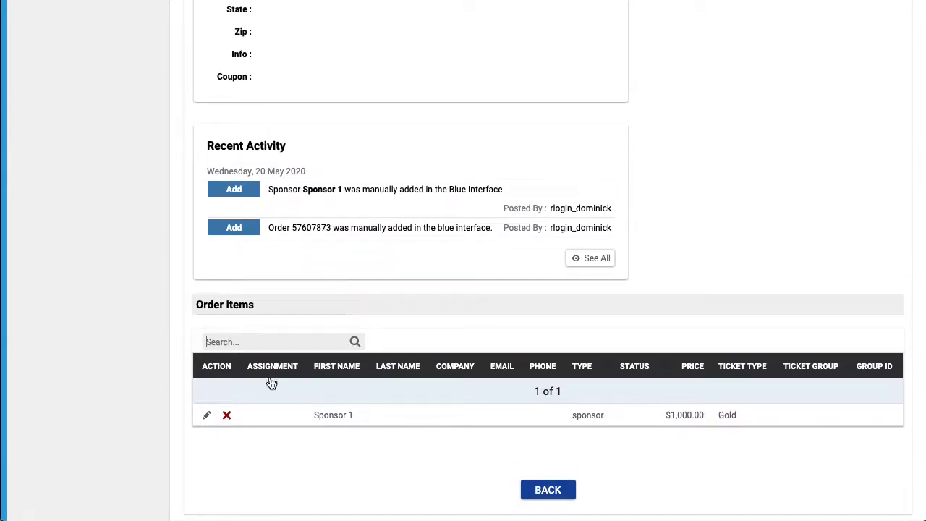
{"action": "scroll", "coordinate": [462, 382], "scroll_direction": "up", "scroll_amount": 5}
{"action": "scroll", "coordinate": [461, 383], "scroll_direction": "up", "scroll_amount": 8}
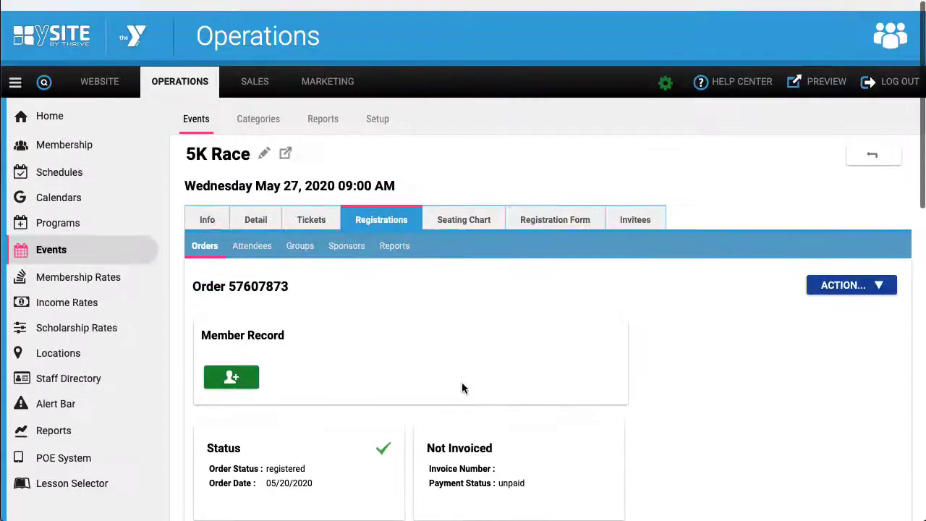
- Check the new sponsorship's entries in the event's registration orders list and sponsors list
{"action": "left_click", "coordinate": [205, 236]}
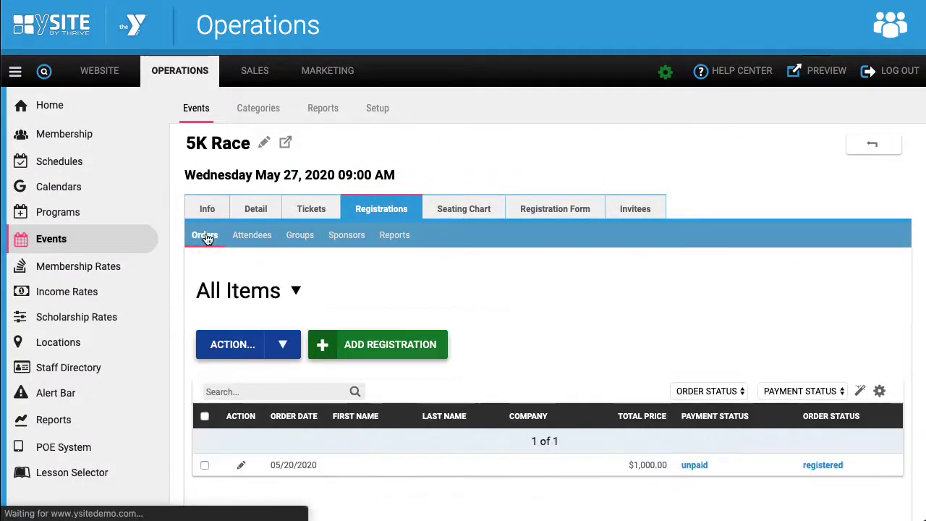
{"action": "scroll", "coordinate": [507, 397], "scroll_direction": "down", "scroll_amount": 1}
{"action": "scroll", "coordinate": [653, 400], "scroll_direction": "right", "scroll_amount": 1}
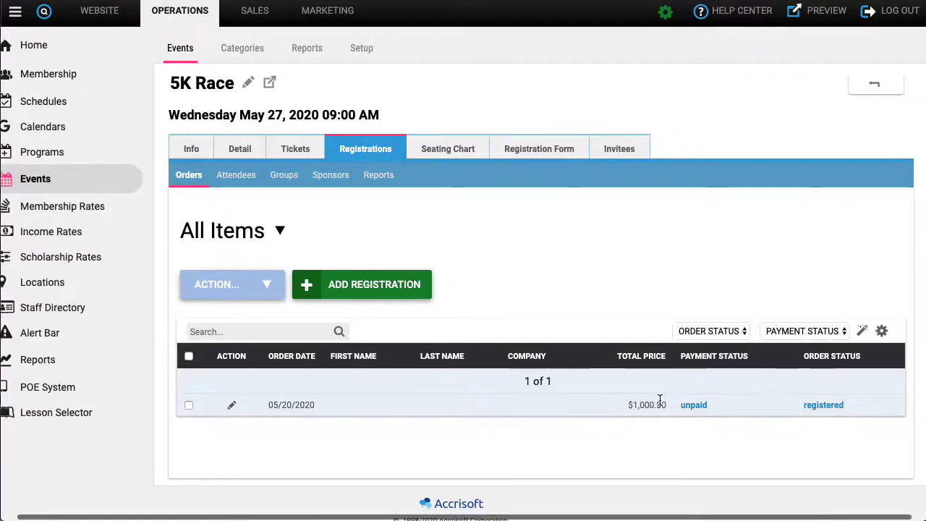
{"action": "left_click", "coordinate": [322, 176]}
{"action": "scroll", "coordinate": [507, 454], "scroll_direction": "down", "scroll_amount": 1}
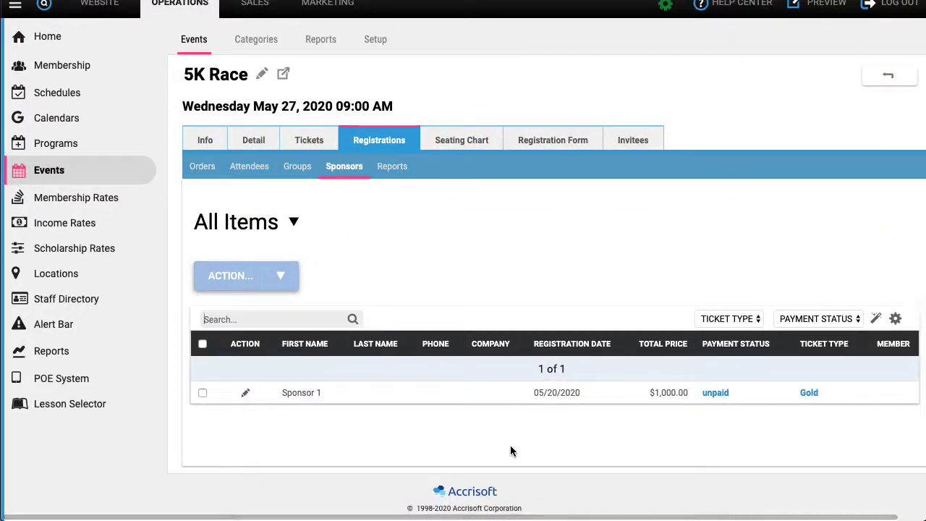